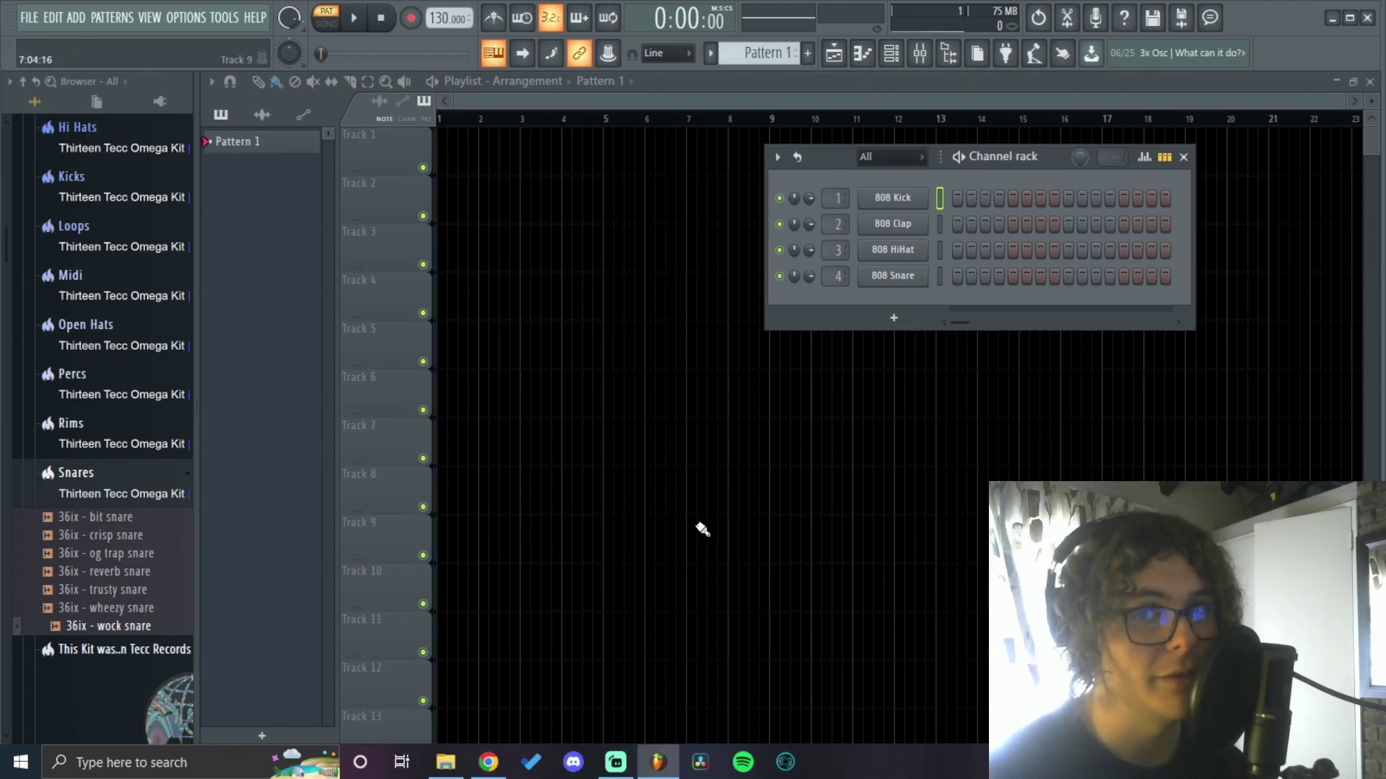
Step: Add an Autogun instrument to the channel rack and move its window beside the rack
left_click(894, 317)
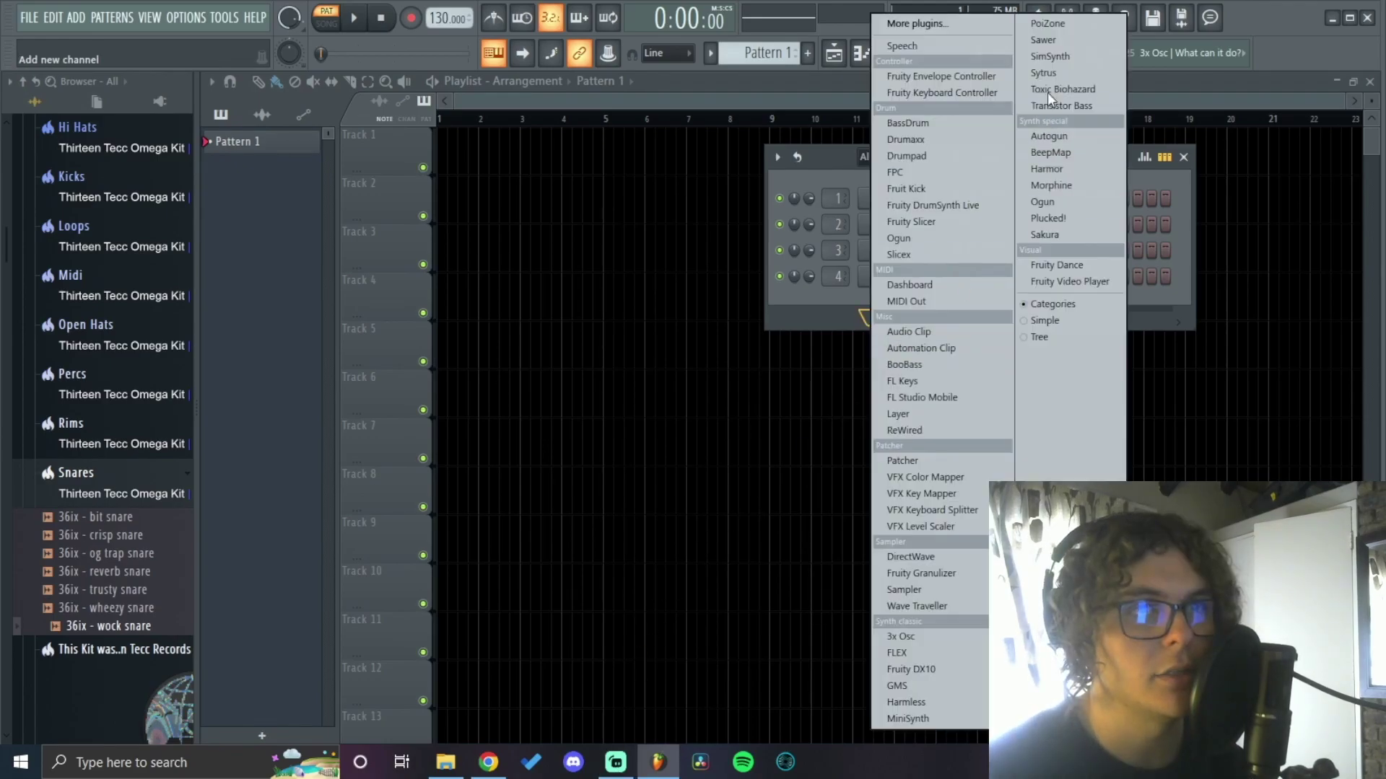
left_click(1076, 135)
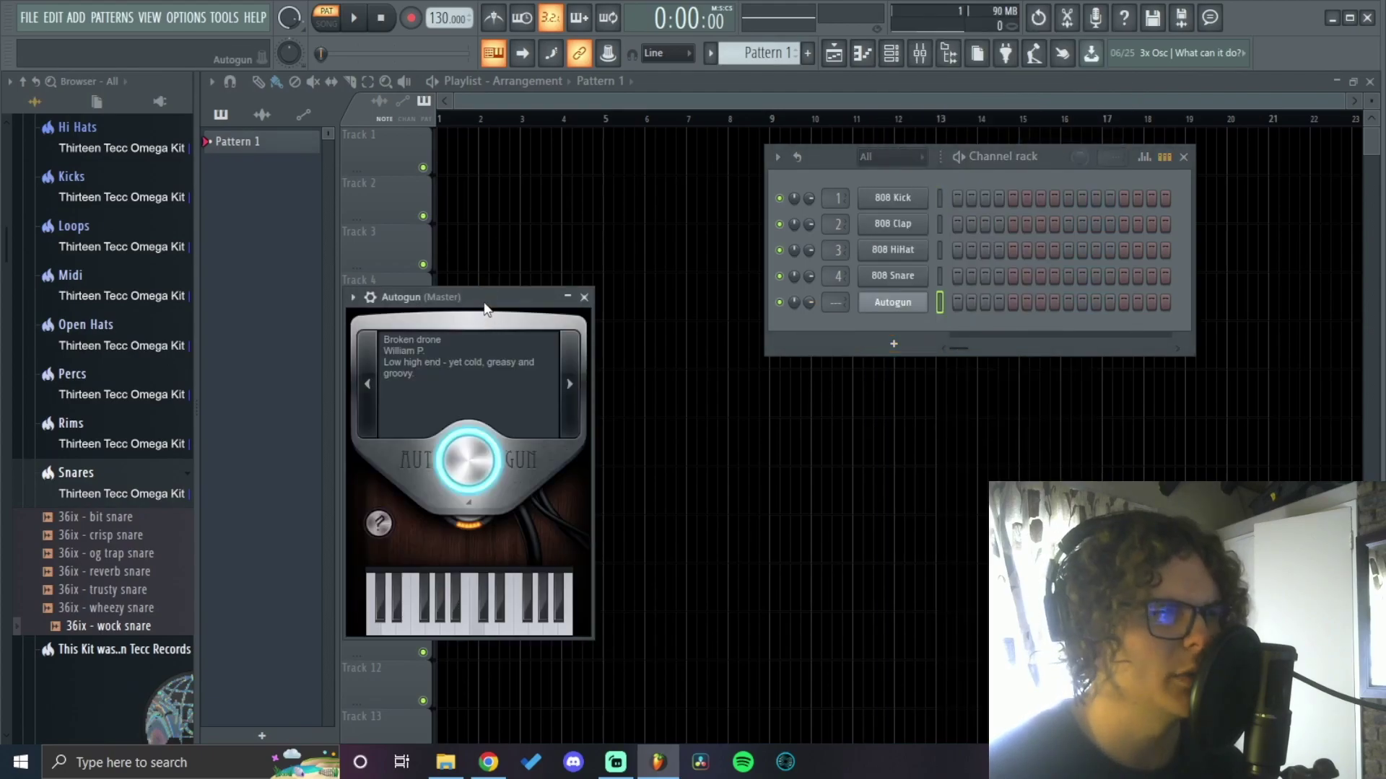
left_click_drag(485, 309, 683, 209)
mouse_move(582, 432)
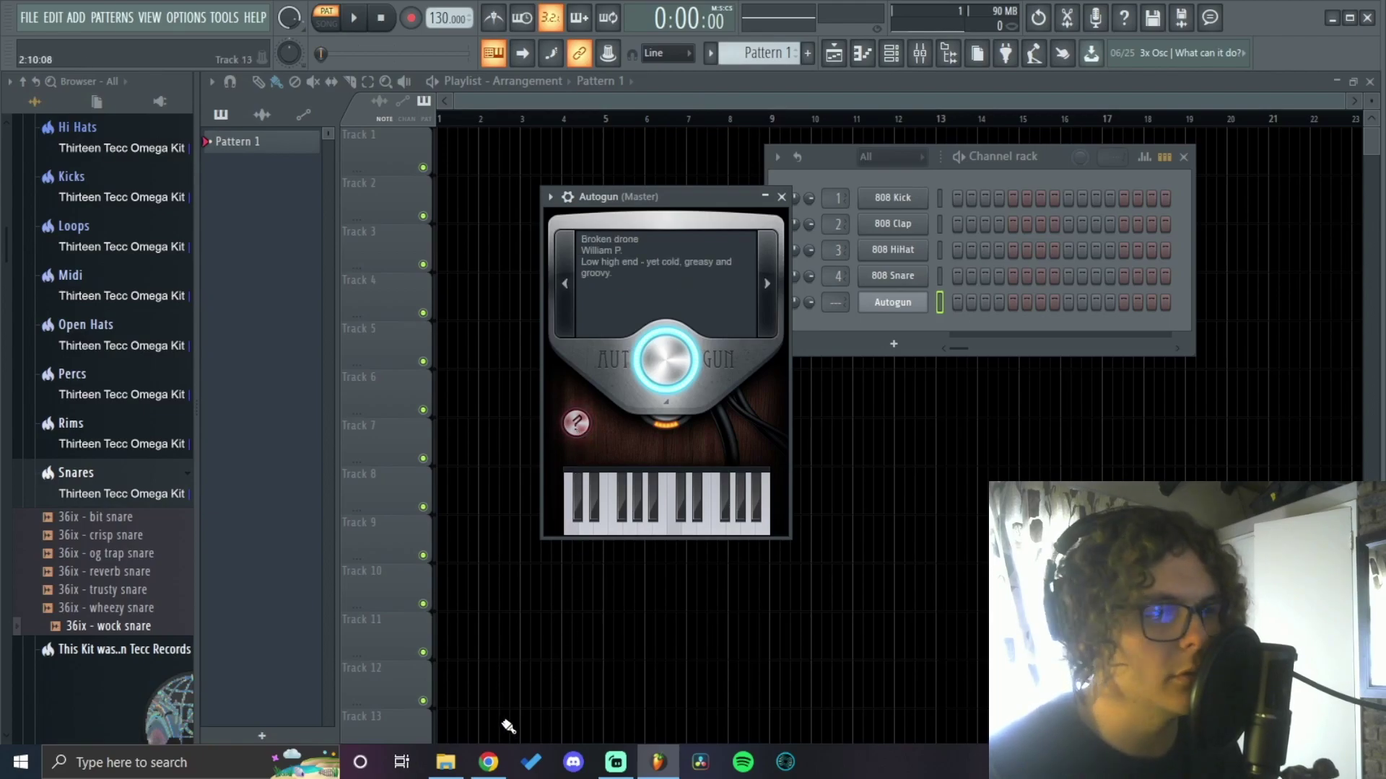
left_click(488, 762)
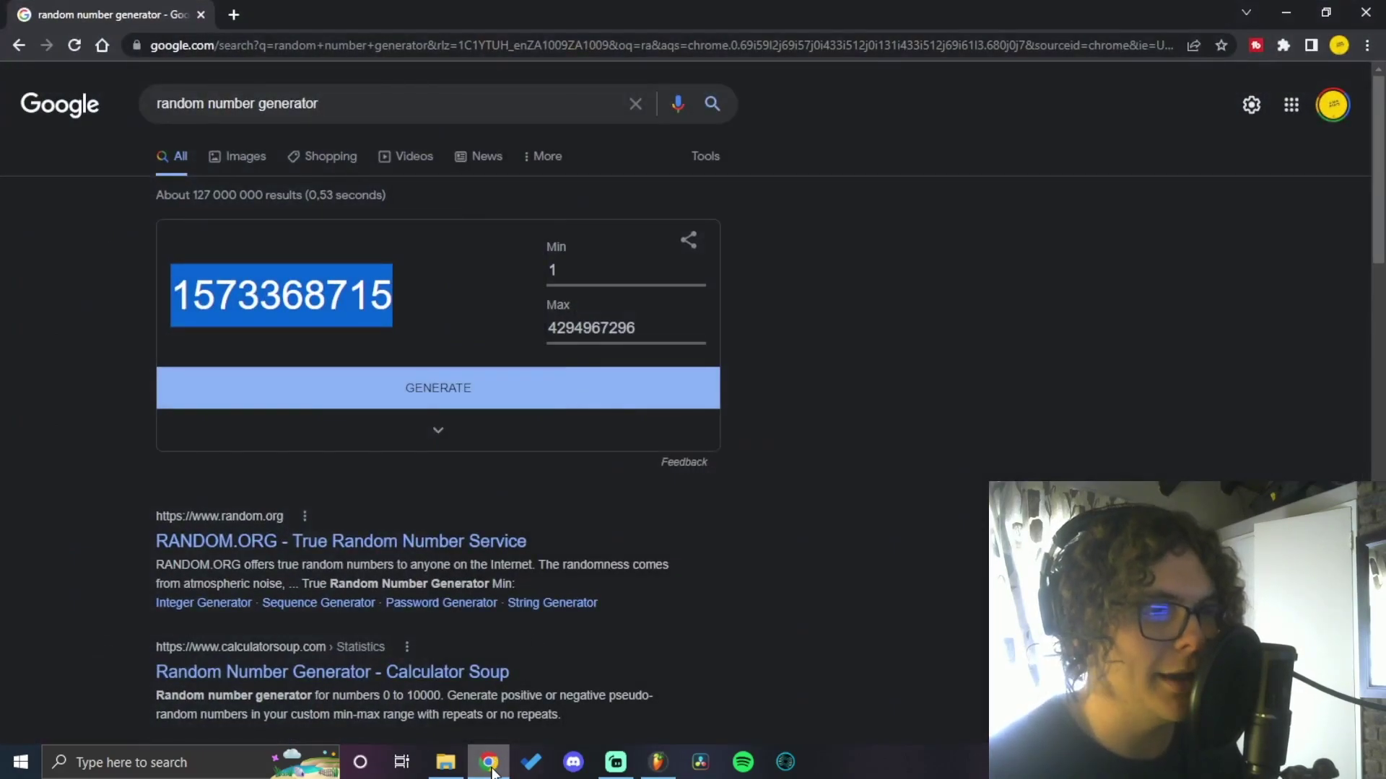
left_click(484, 771)
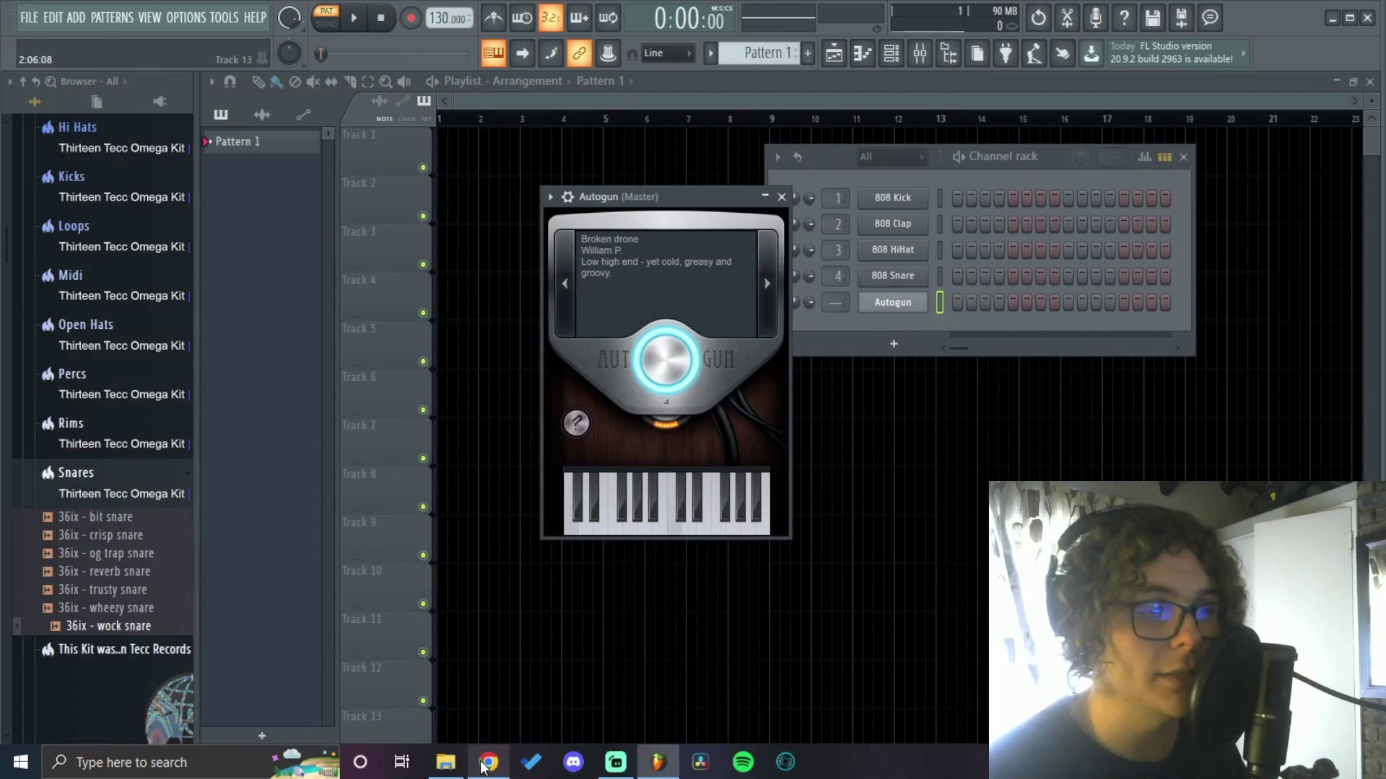
left_click(485, 764)
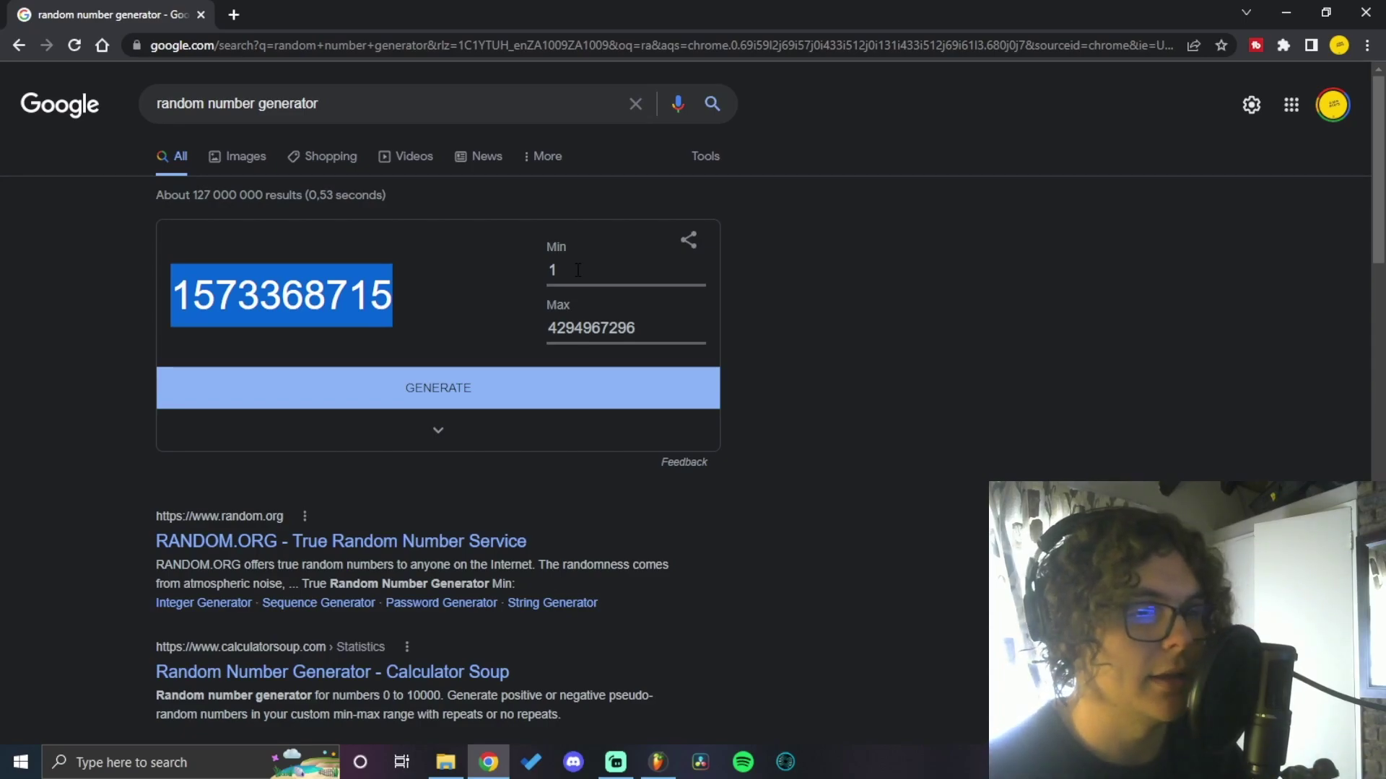
left_click(657, 762)
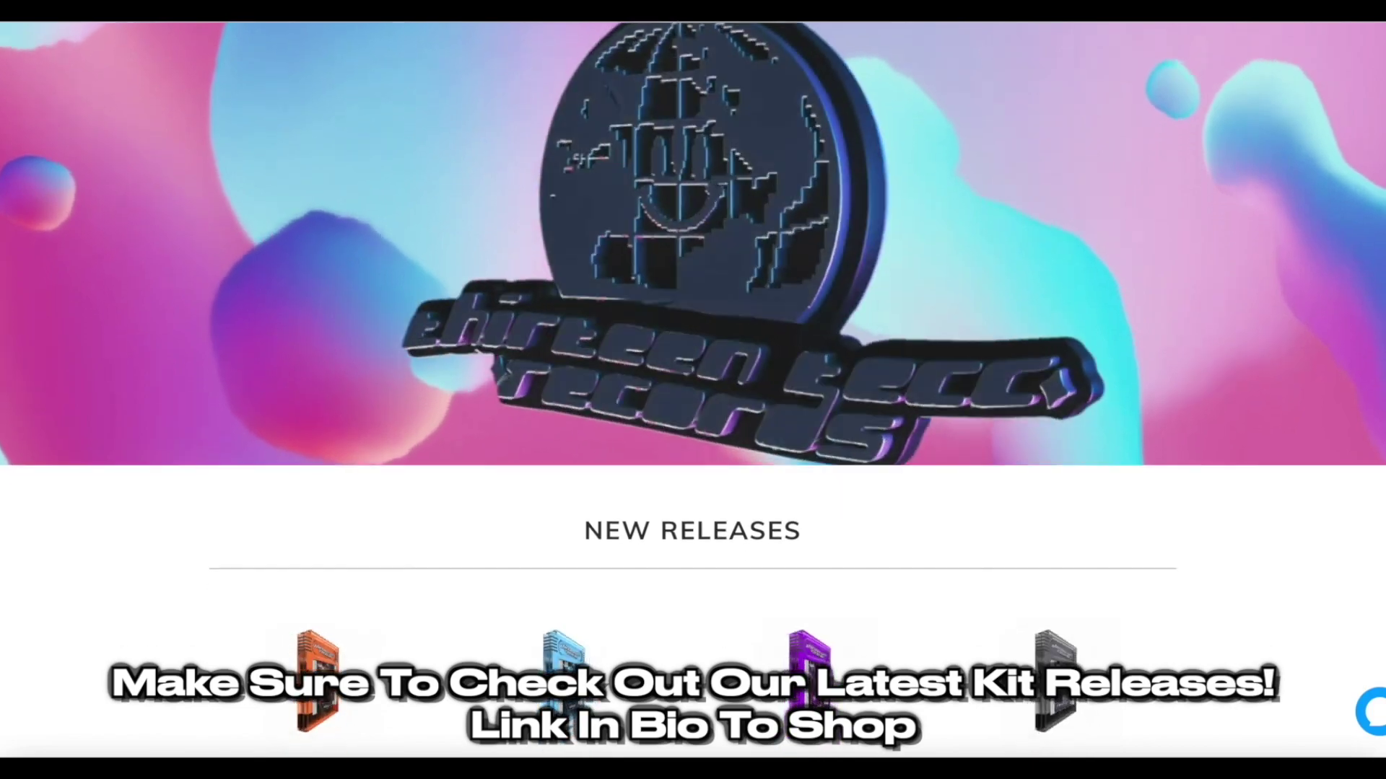
scroll(693, 390, "down", 5)
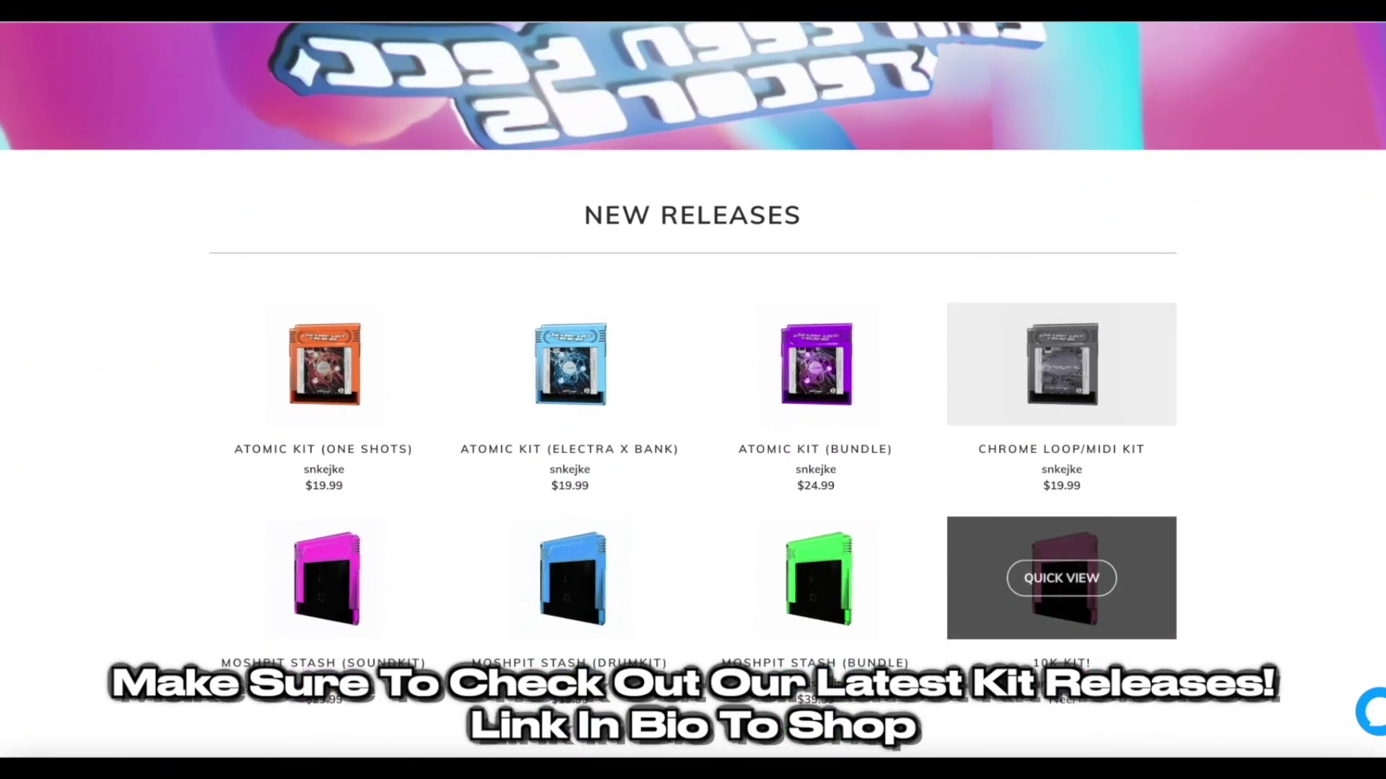
scroll(1011, 541, "down", 6)
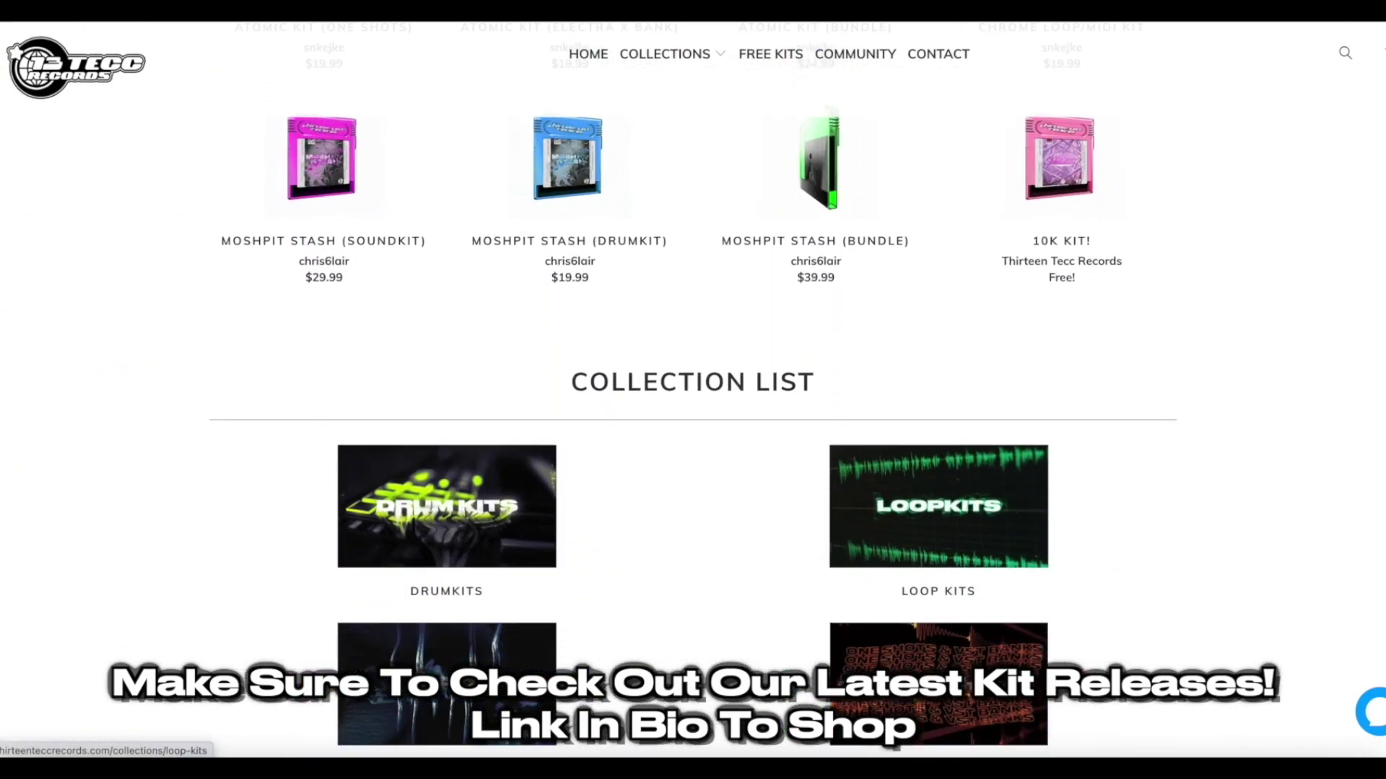
scroll(938, 505, "down", 3)
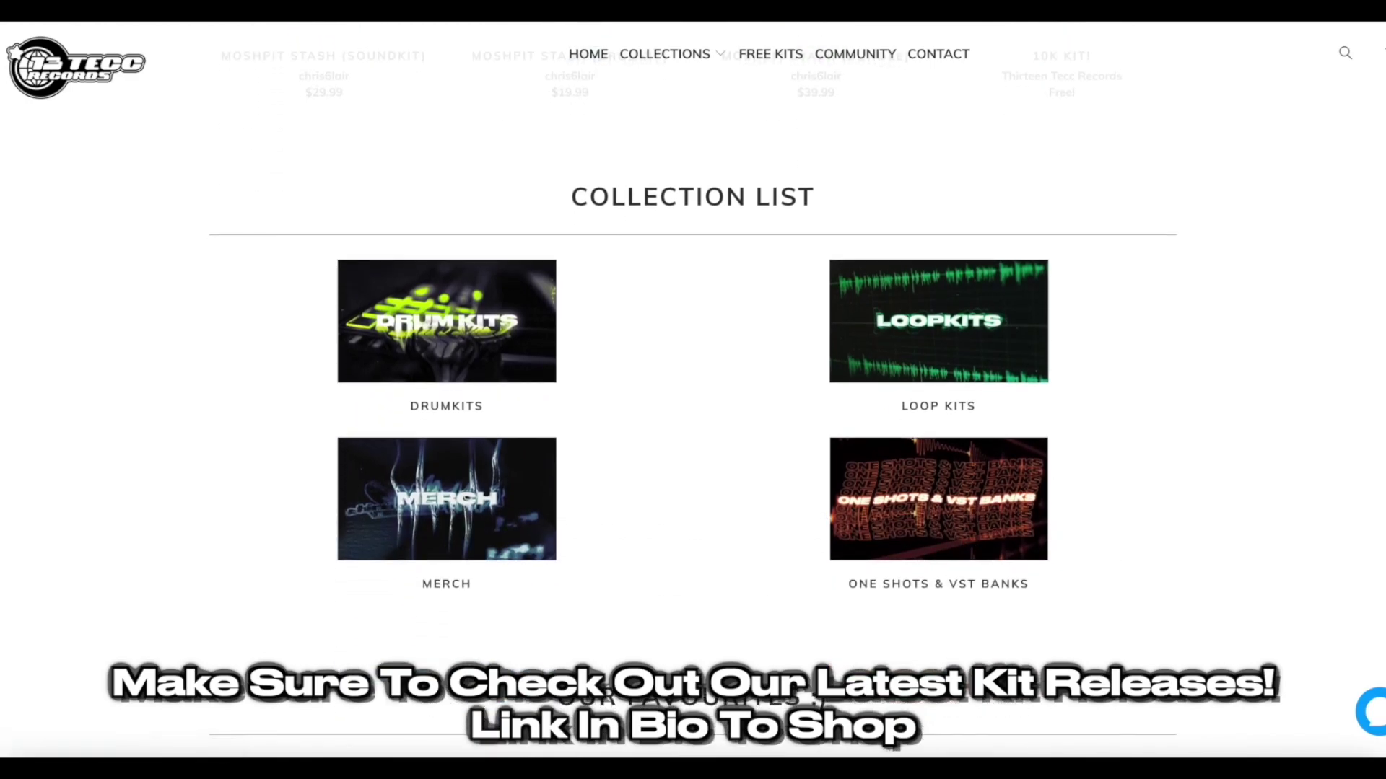
scroll(693, 389, "down", 7)
scroll(887, 650, "down", 5)
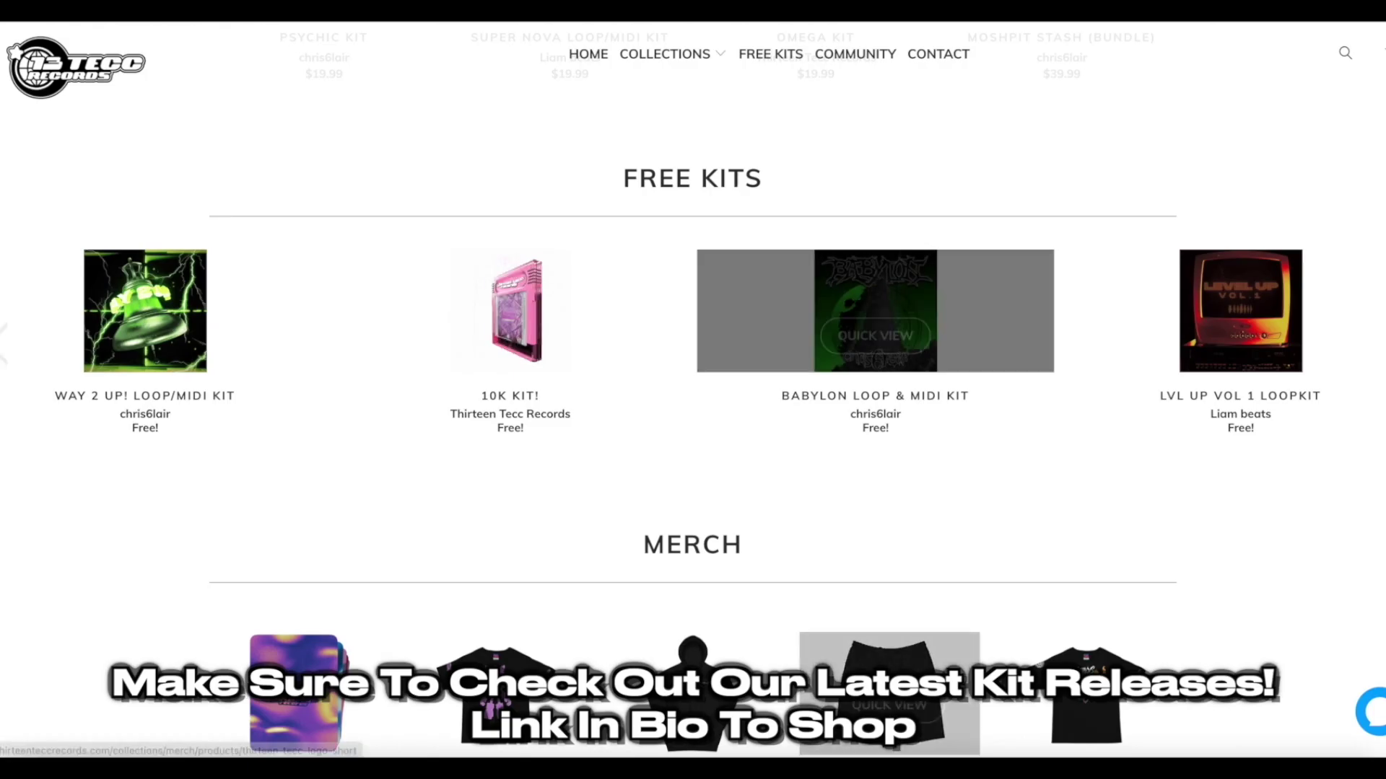
scroll(888, 650, "down", 2)
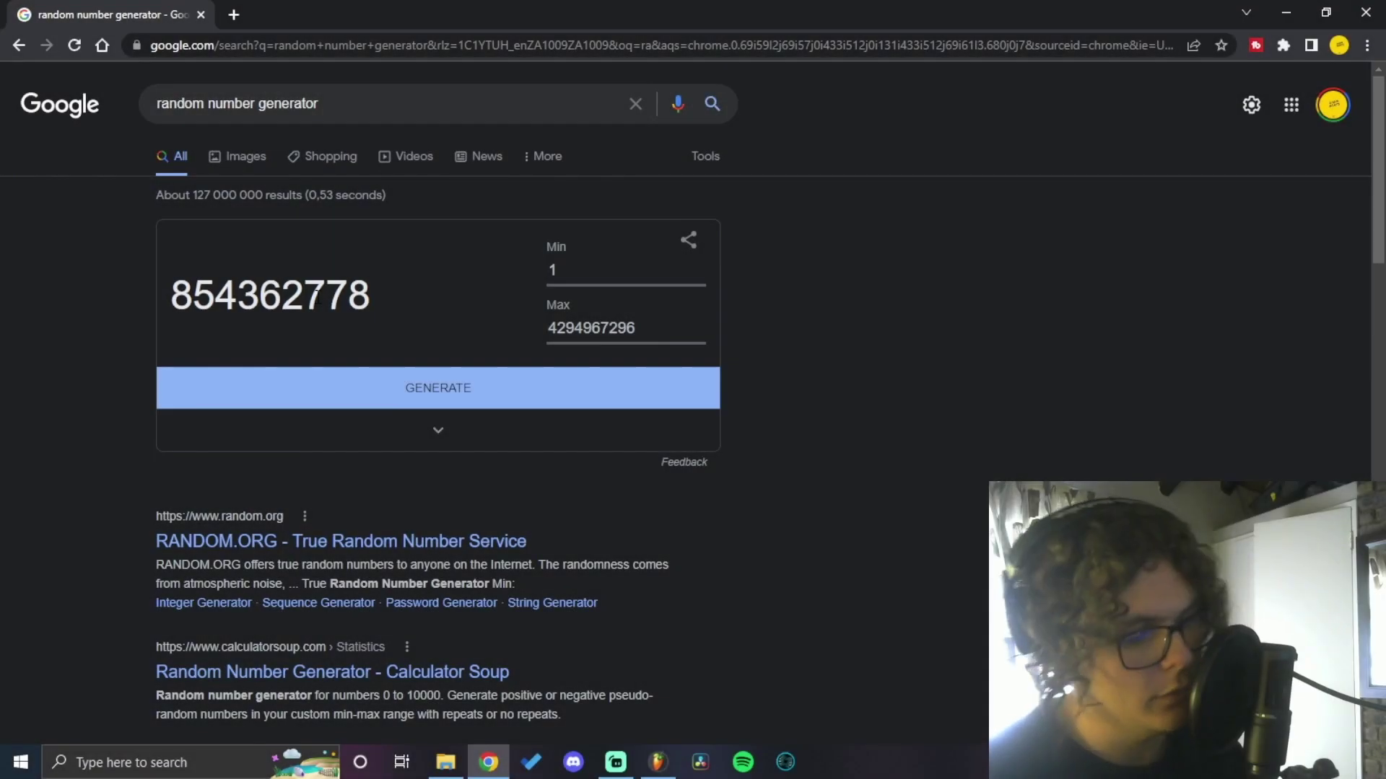
Step: Copy the random number 854362778 from the browser into Autogun's preset number in FL Studio and play a test note
double_click(316, 294)
left_click(657, 762)
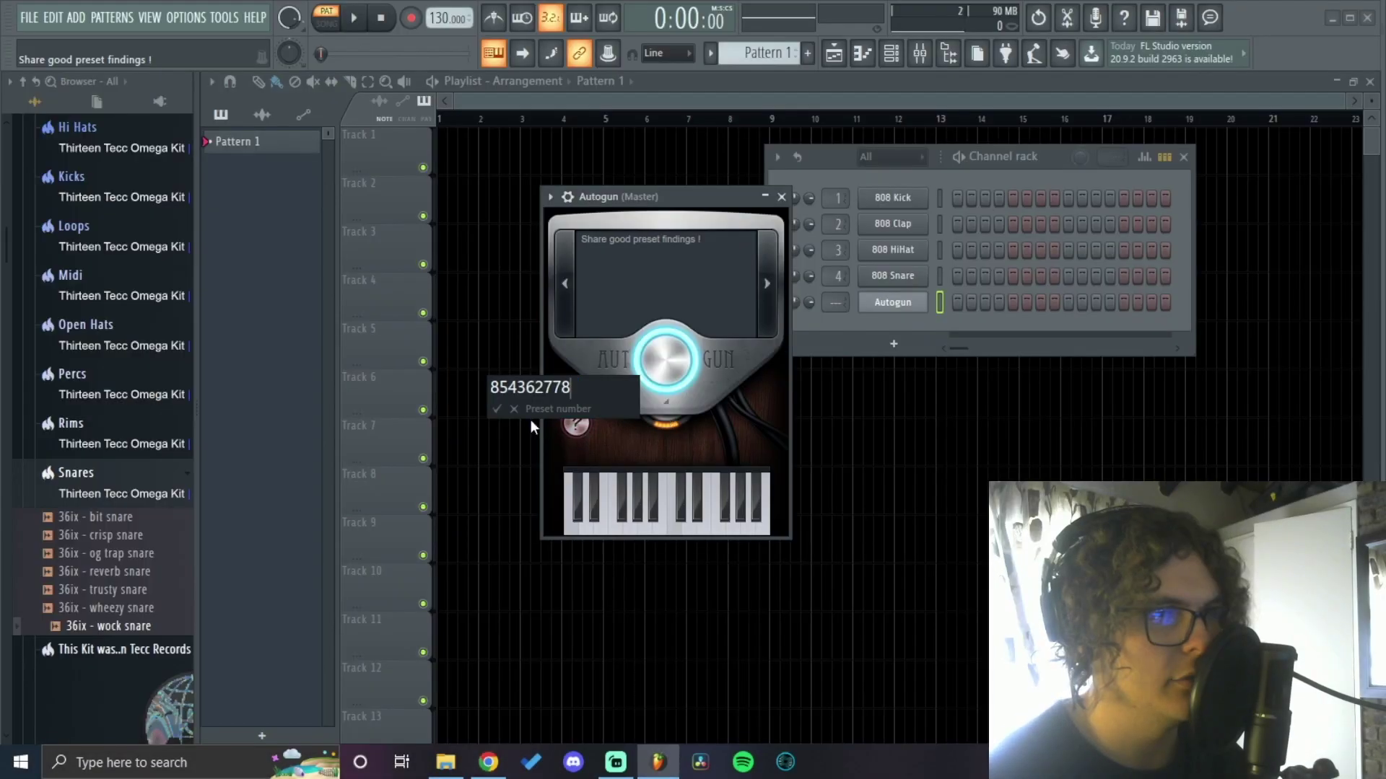
left_click(496, 411)
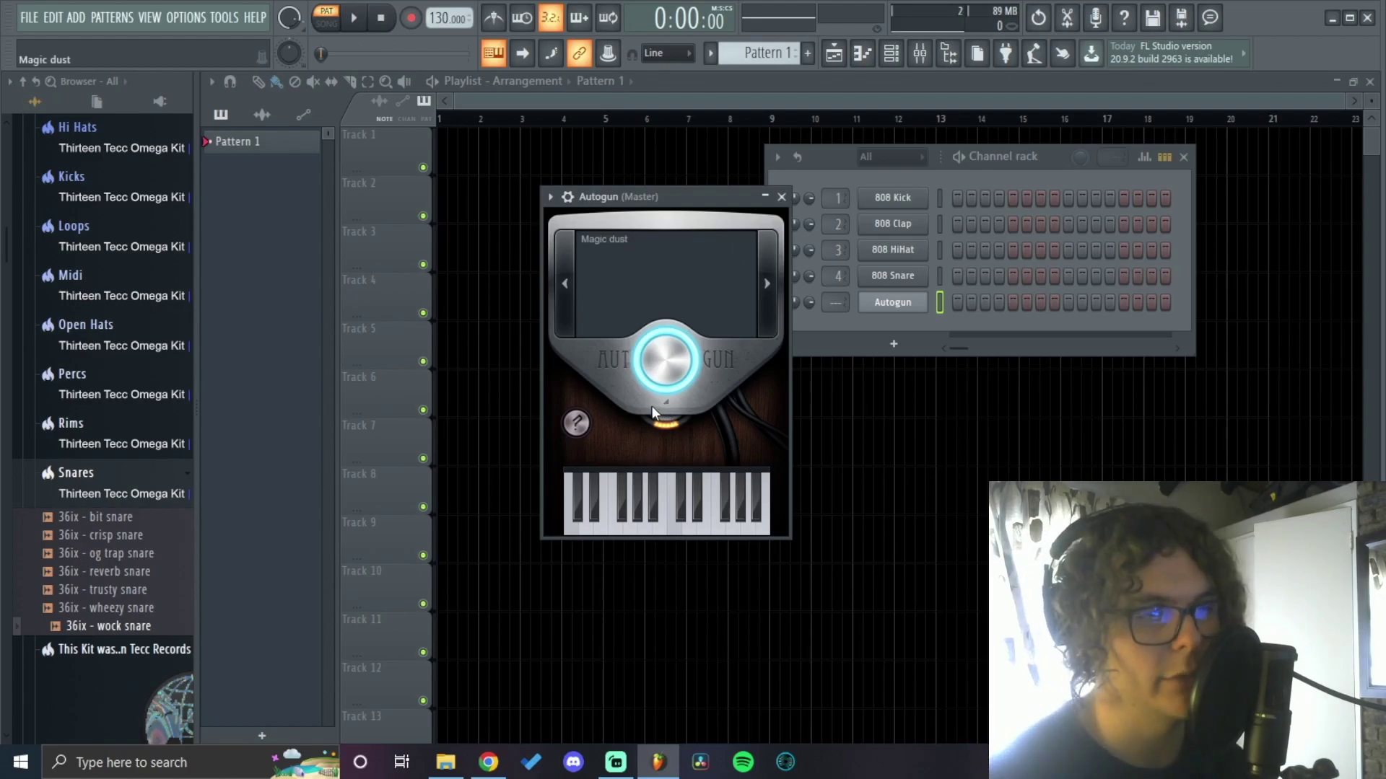
left_click_drag(698, 192, 656, 158)
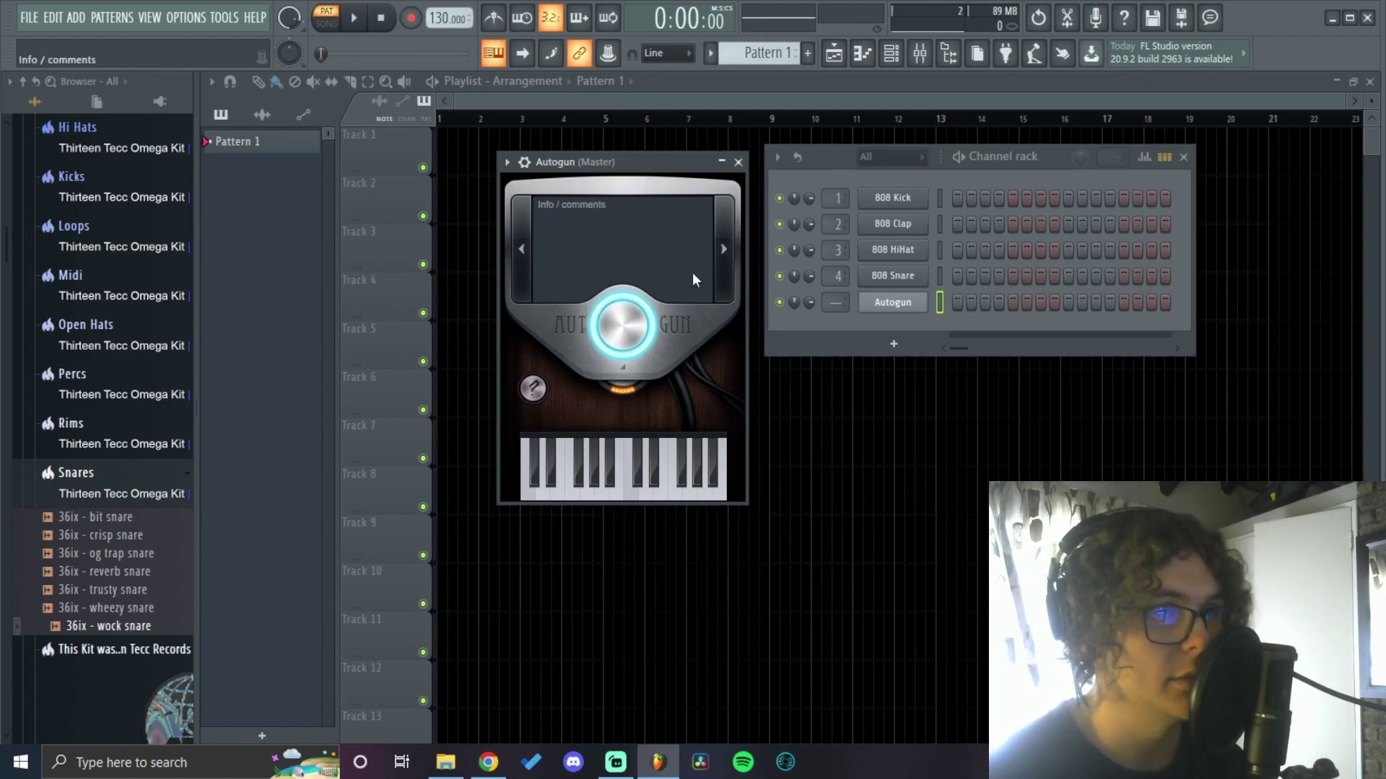
key("q")
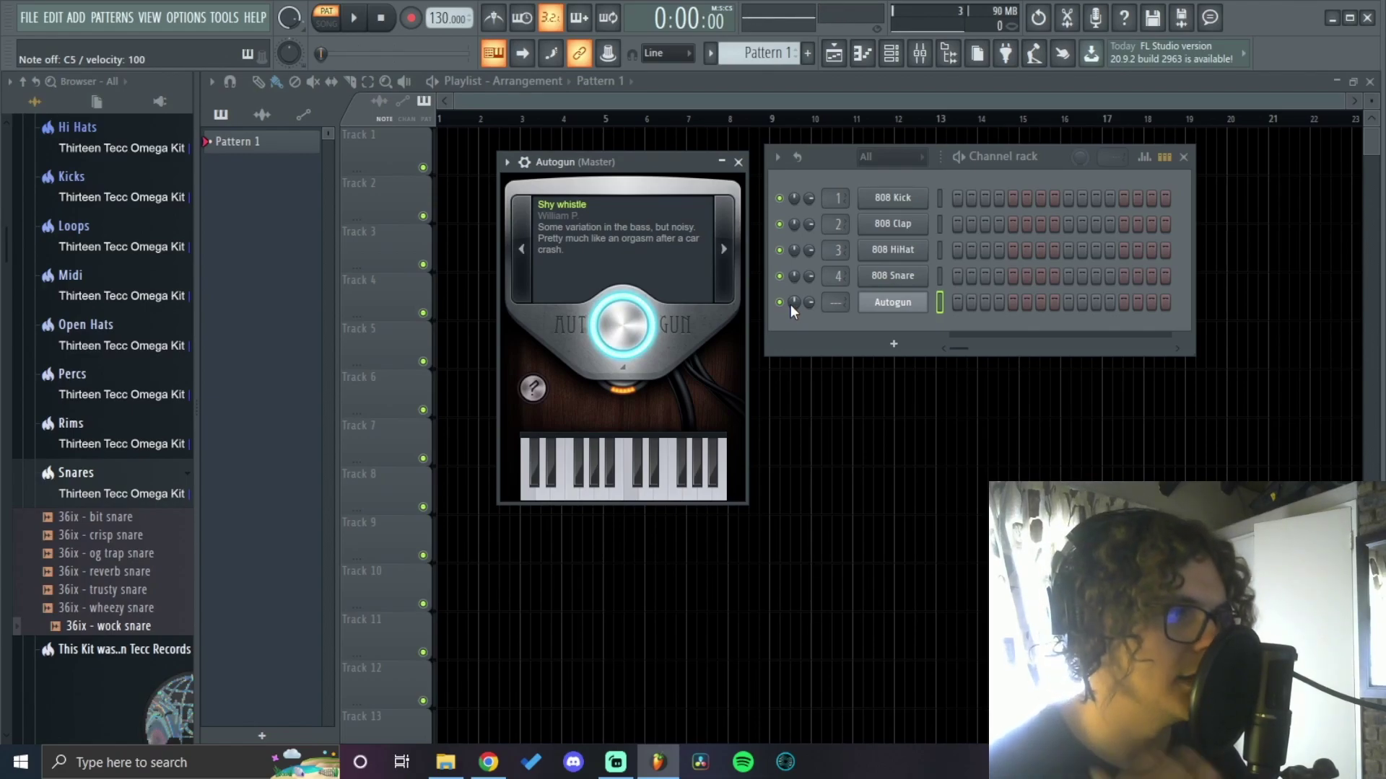
Step: Place an eight-bar Pattern 1 clip at the start of Track 1 and set the tempo to 147 BPM
left_click(738, 162)
scroll(823, 303, "up", 1)
left_click_drag(652, 163, 455, 165)
left_click_drag(478, 166, 767, 167)
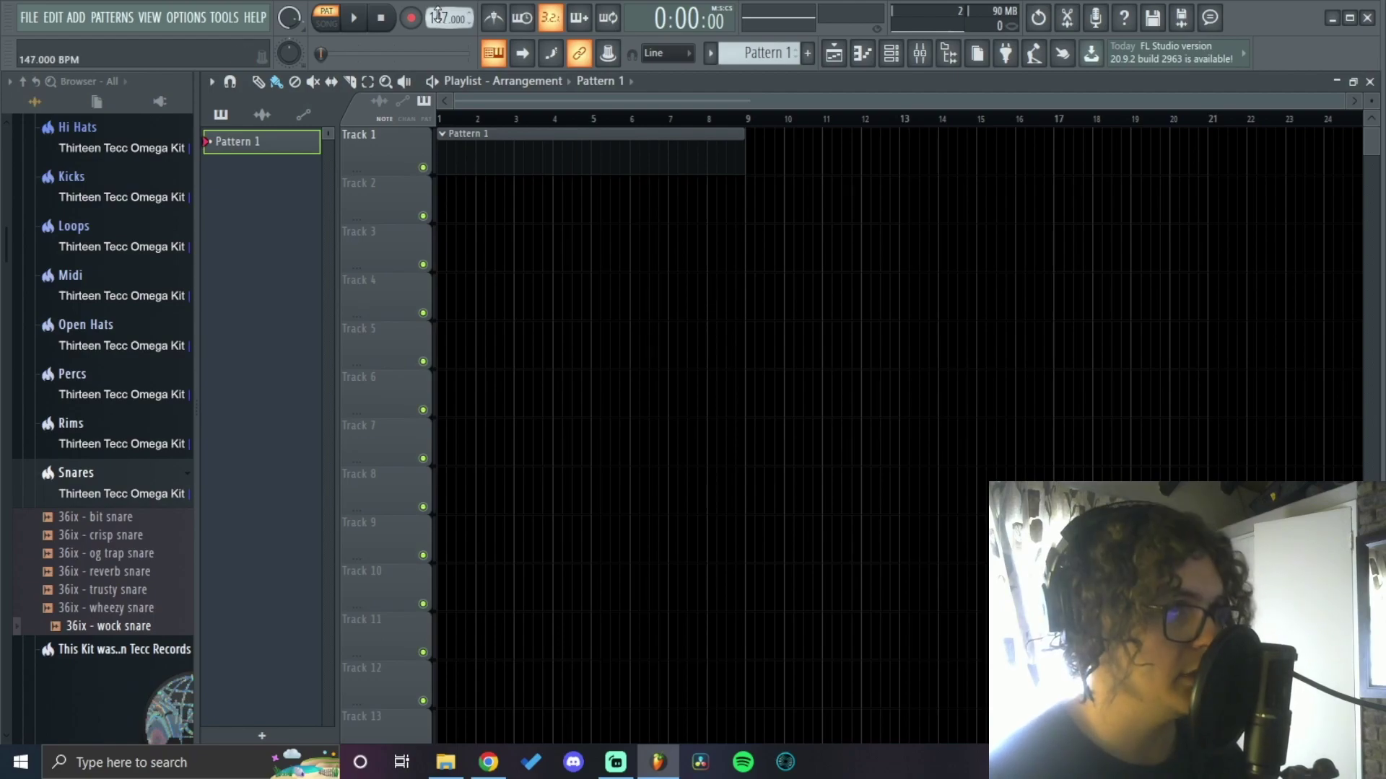
left_click(891, 53)
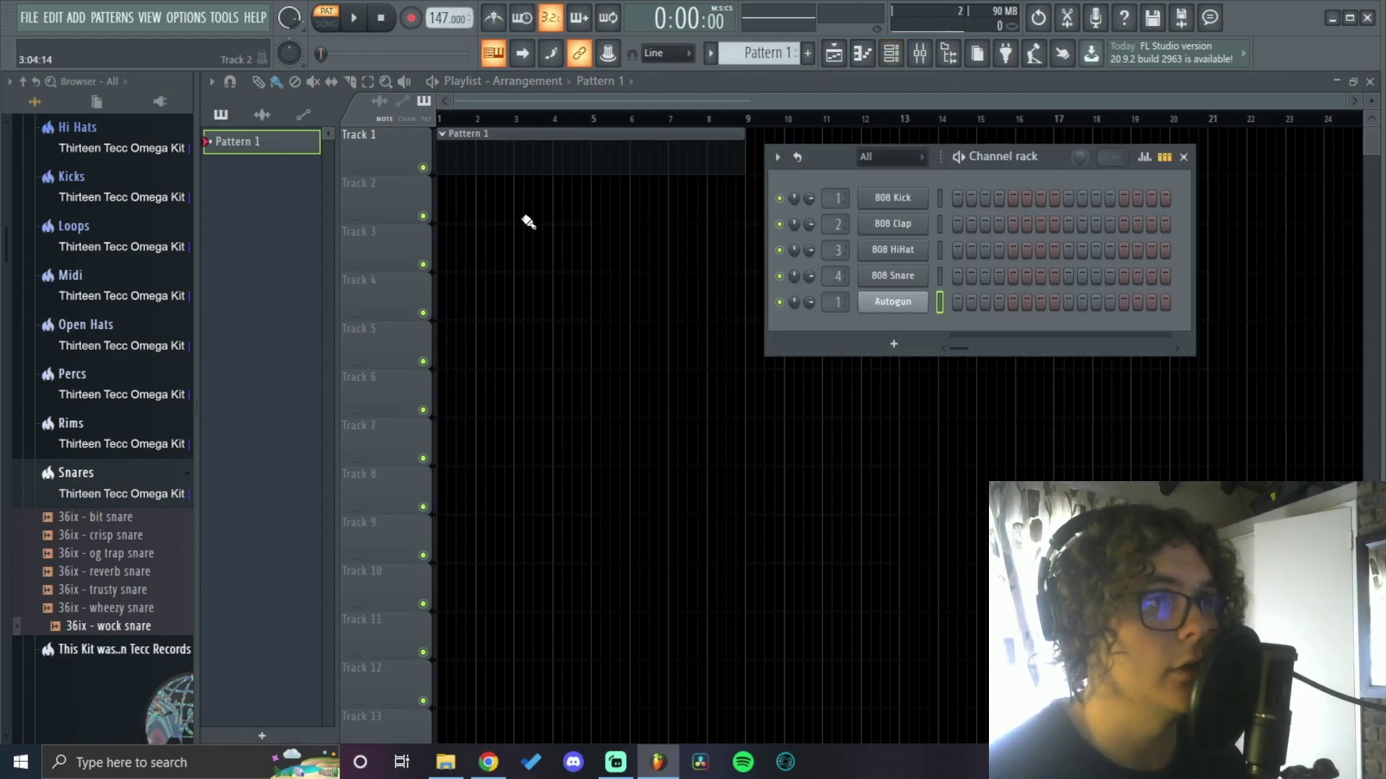
Step: Load Fruity Parametric EQ 2 into effect slot 6 of mixer Insert 1
key("F6")
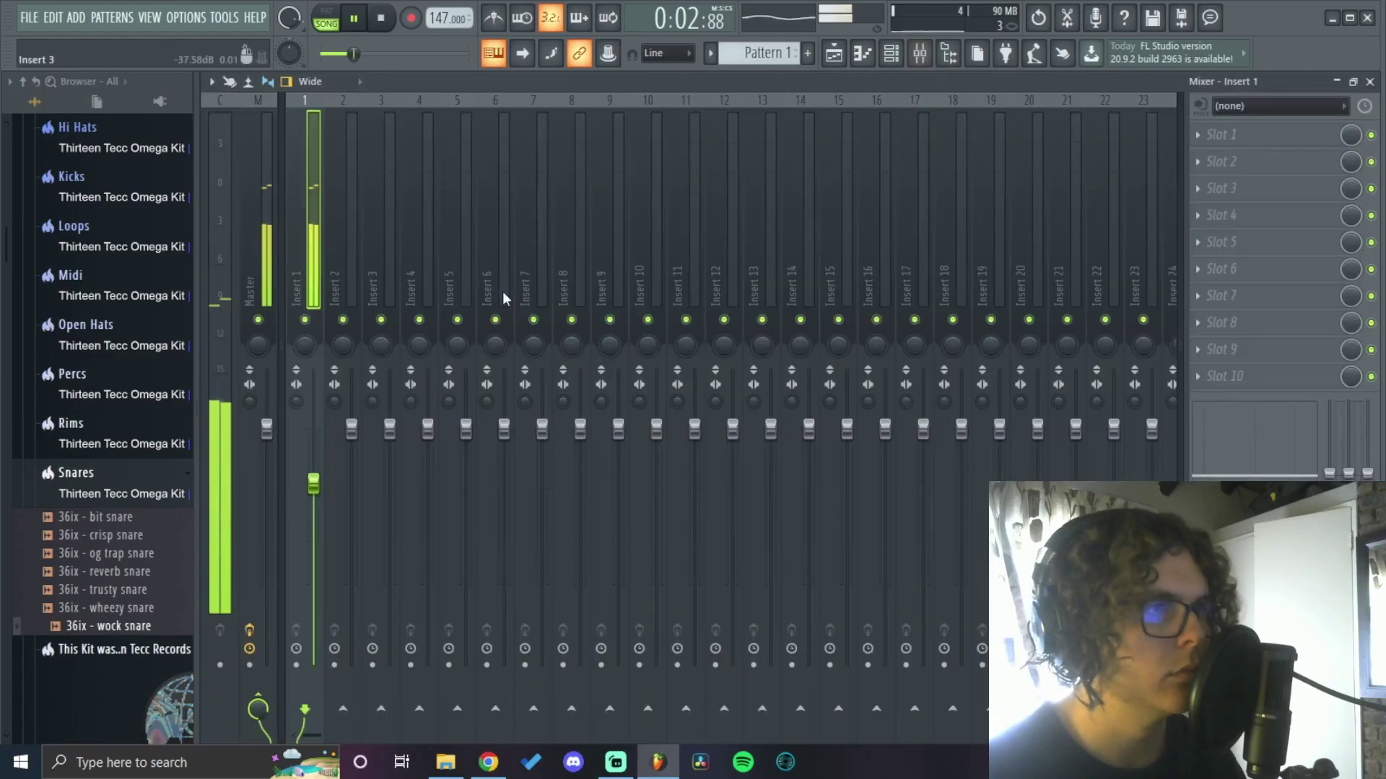
left_click(1248, 271)
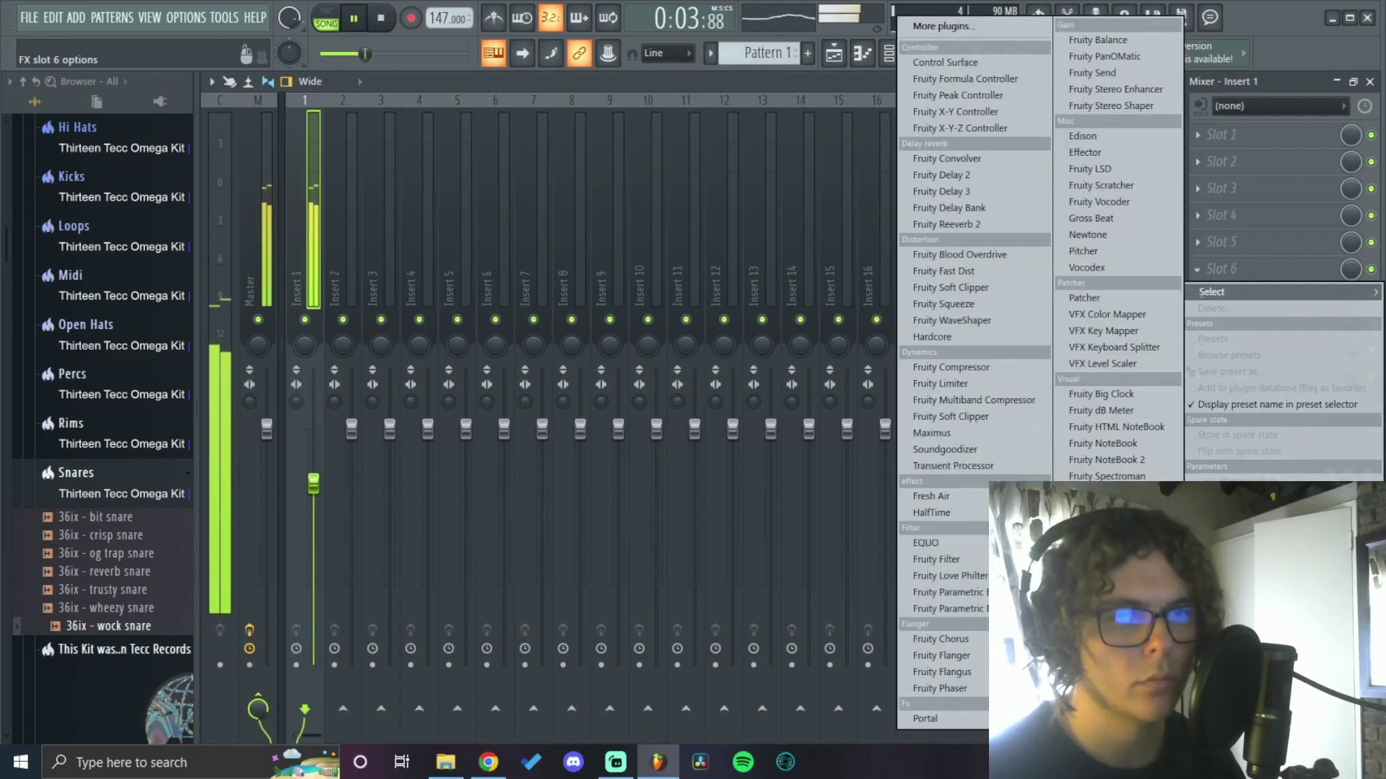
left_click(947, 609)
Step: Try to shape a low-pass cut with the EQ's highest band
left_click_drag(542, 324, 477, 397)
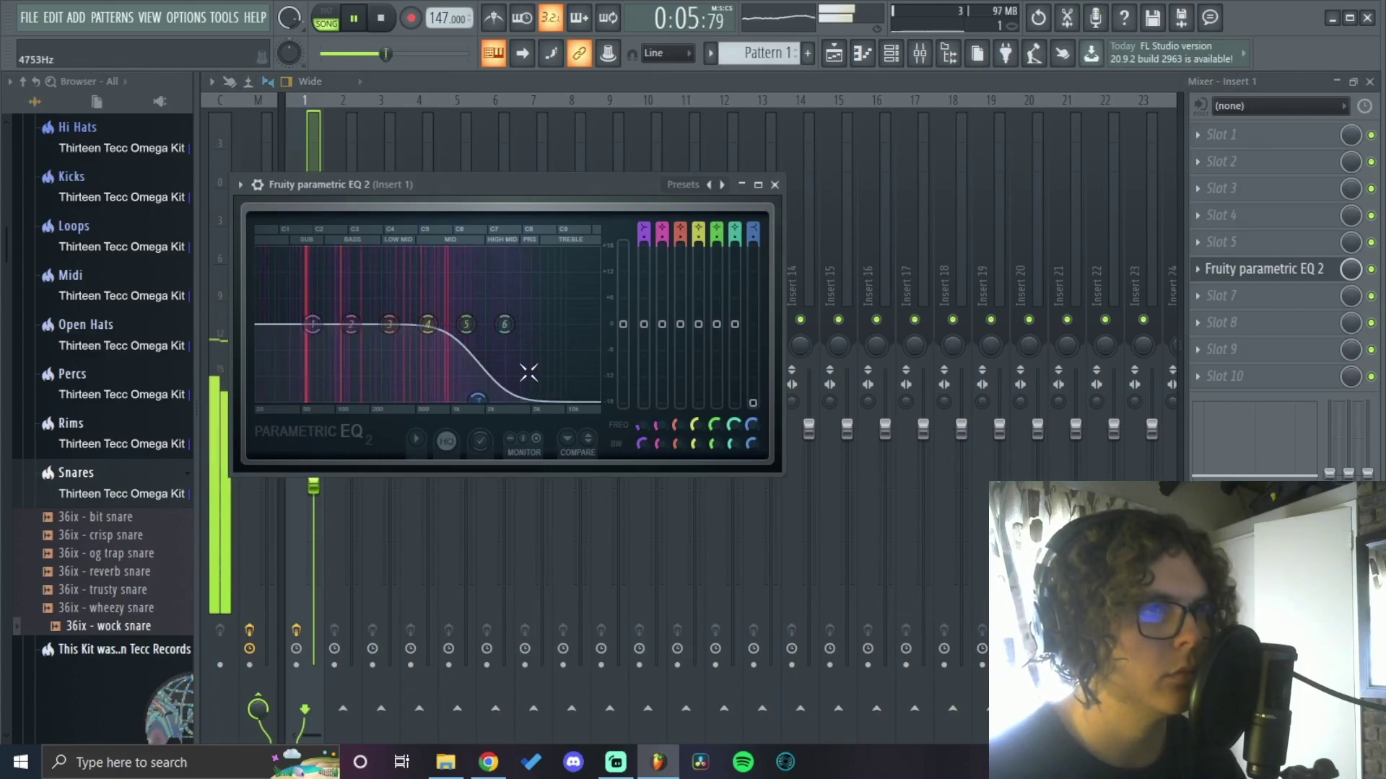
right_click(477, 399)
left_click(500, 424)
Step: Load the "20Hz + 18kHz cut" preset in the Insert 1 EQ and pull its high cut down to a lower frequency
left_click(722, 185)
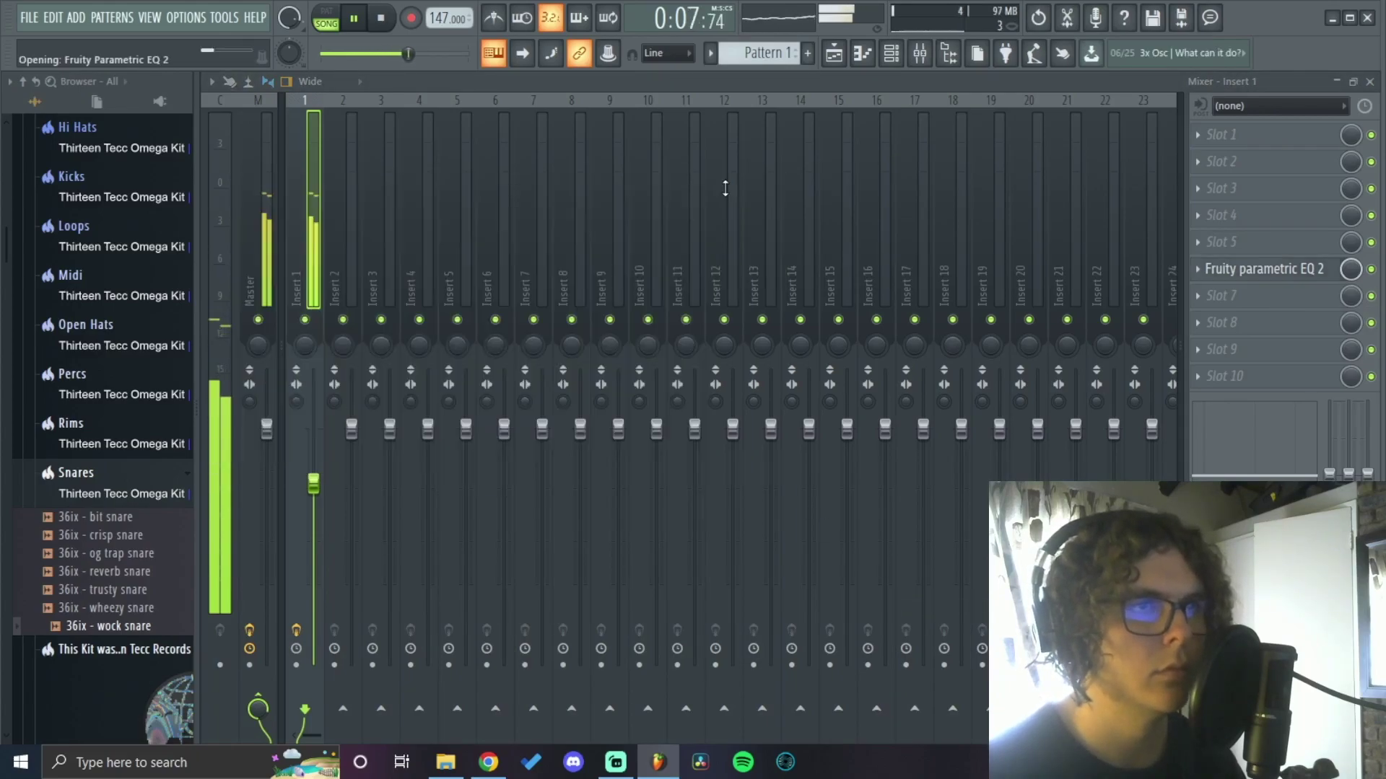
left_click_drag(597, 331, 535, 324)
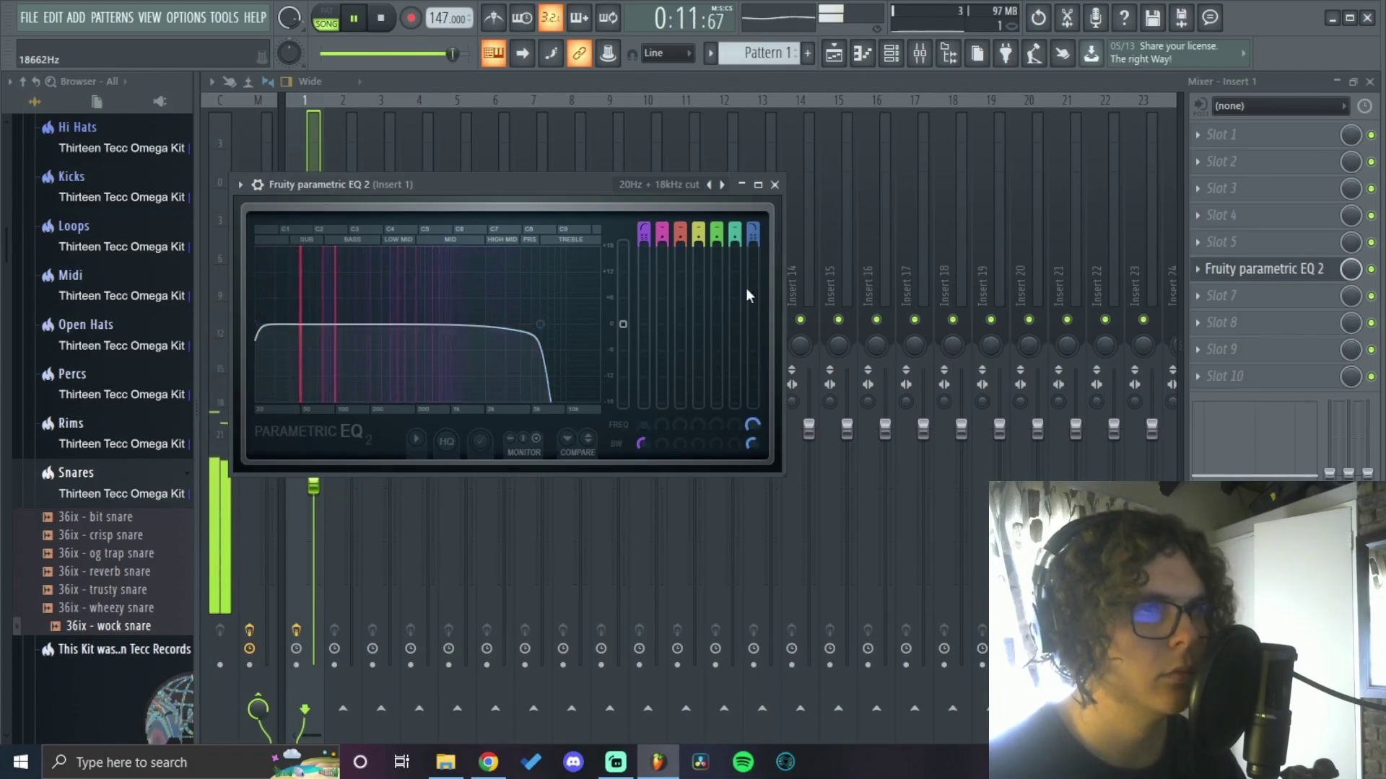
left_click(774, 185)
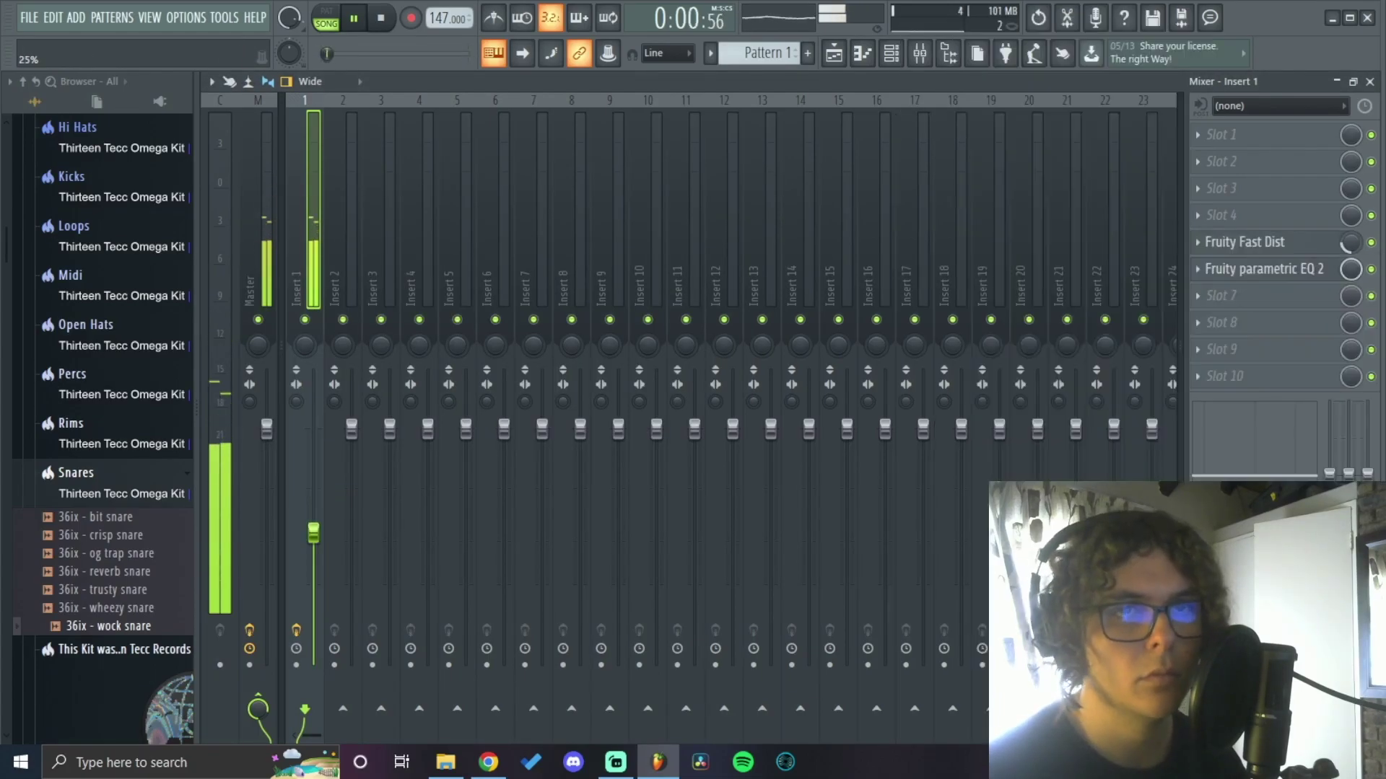
left_click(1322, 273)
mouse_move(537, 325)
left_mouse_down()
mouse_move(485, 329)
mouse_move(528, 324)
left_mouse_up()
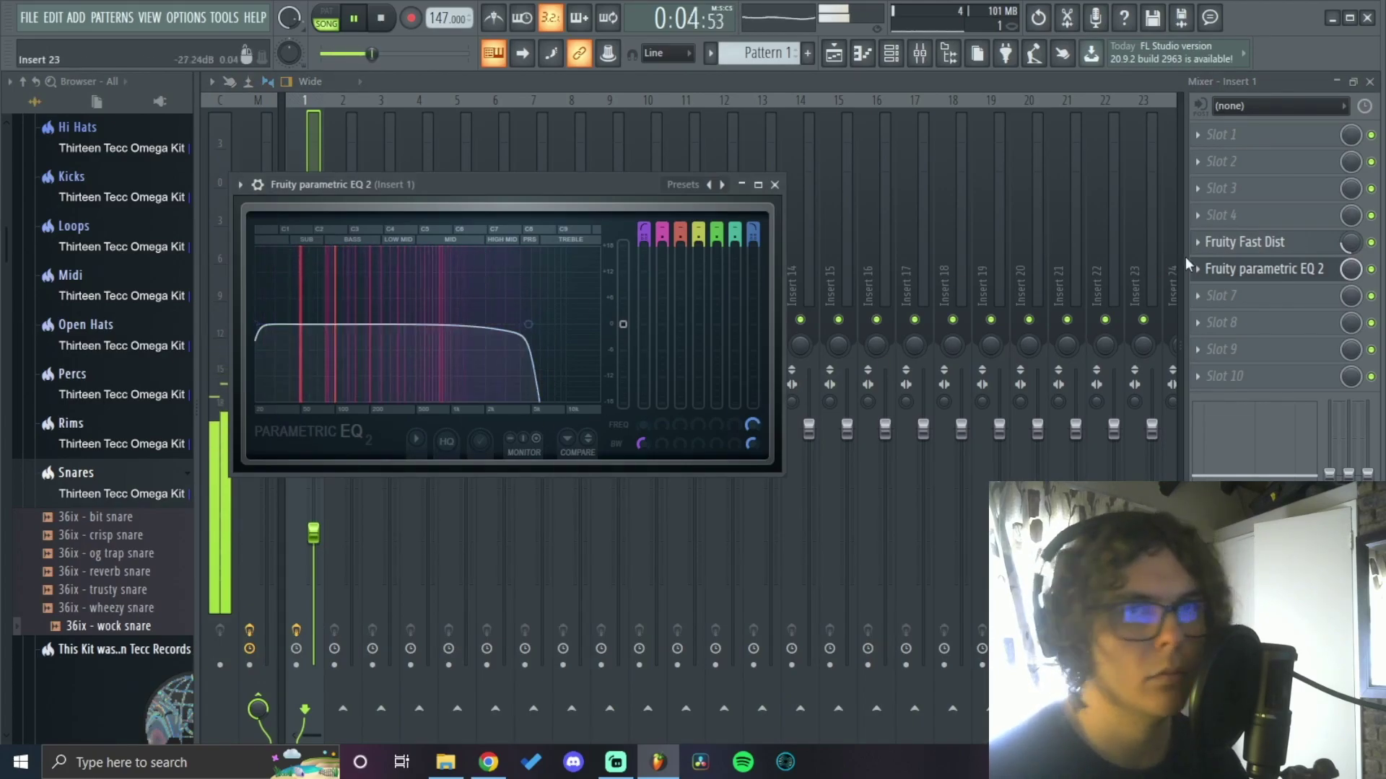
Step: Advance Fruity Fast Dist through its presets past Some Oomph and lower its post gain
left_click(1264, 242)
left_click(690, 267)
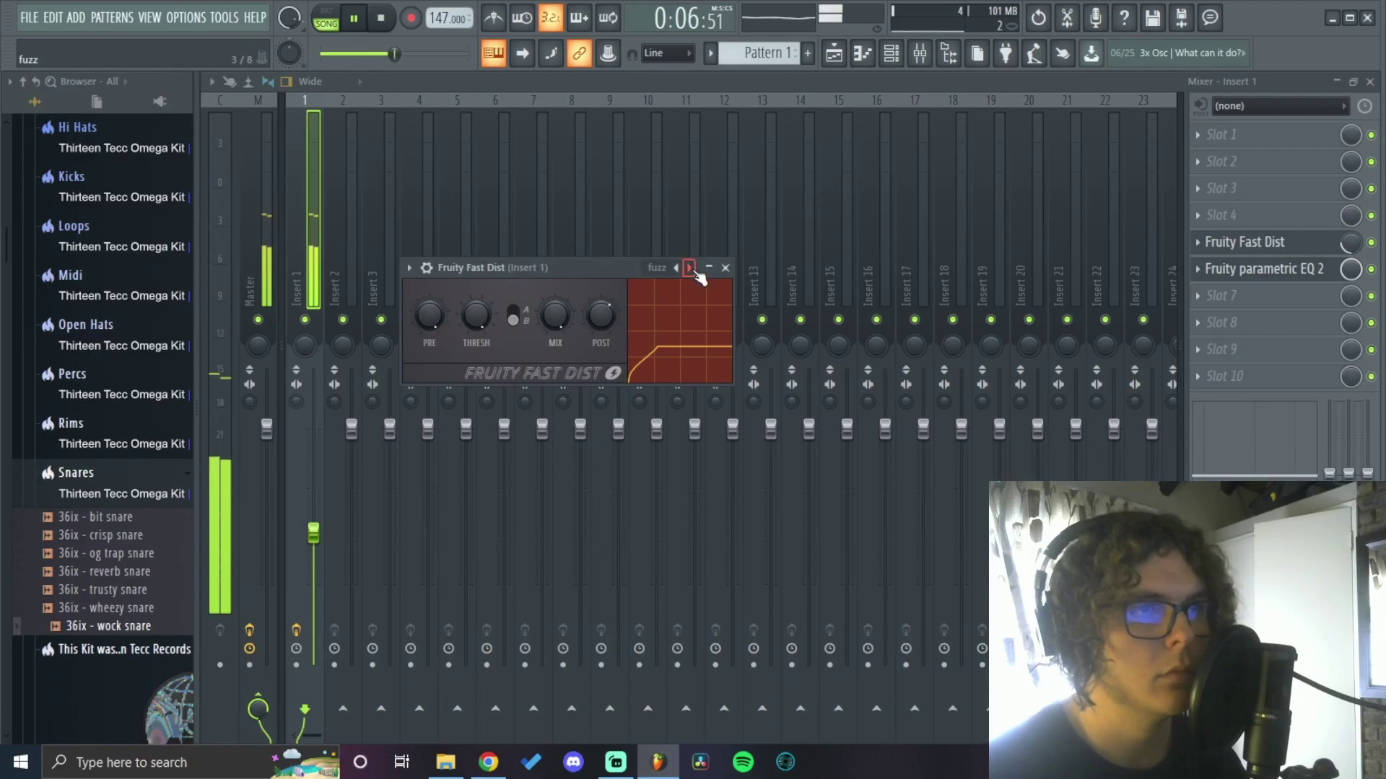
left_click(691, 268)
left_click(691, 268)
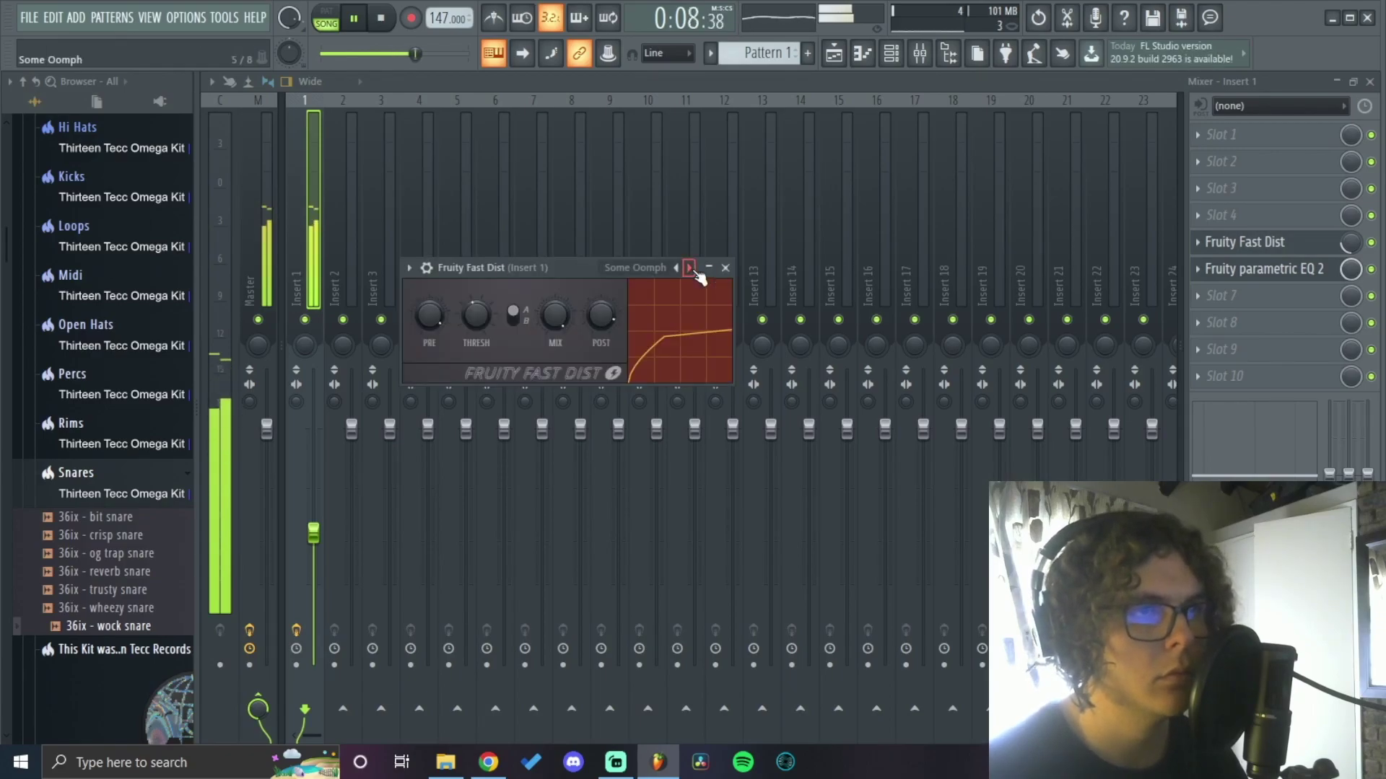
left_click(691, 268)
left_click_drag(601, 316, 562, 358)
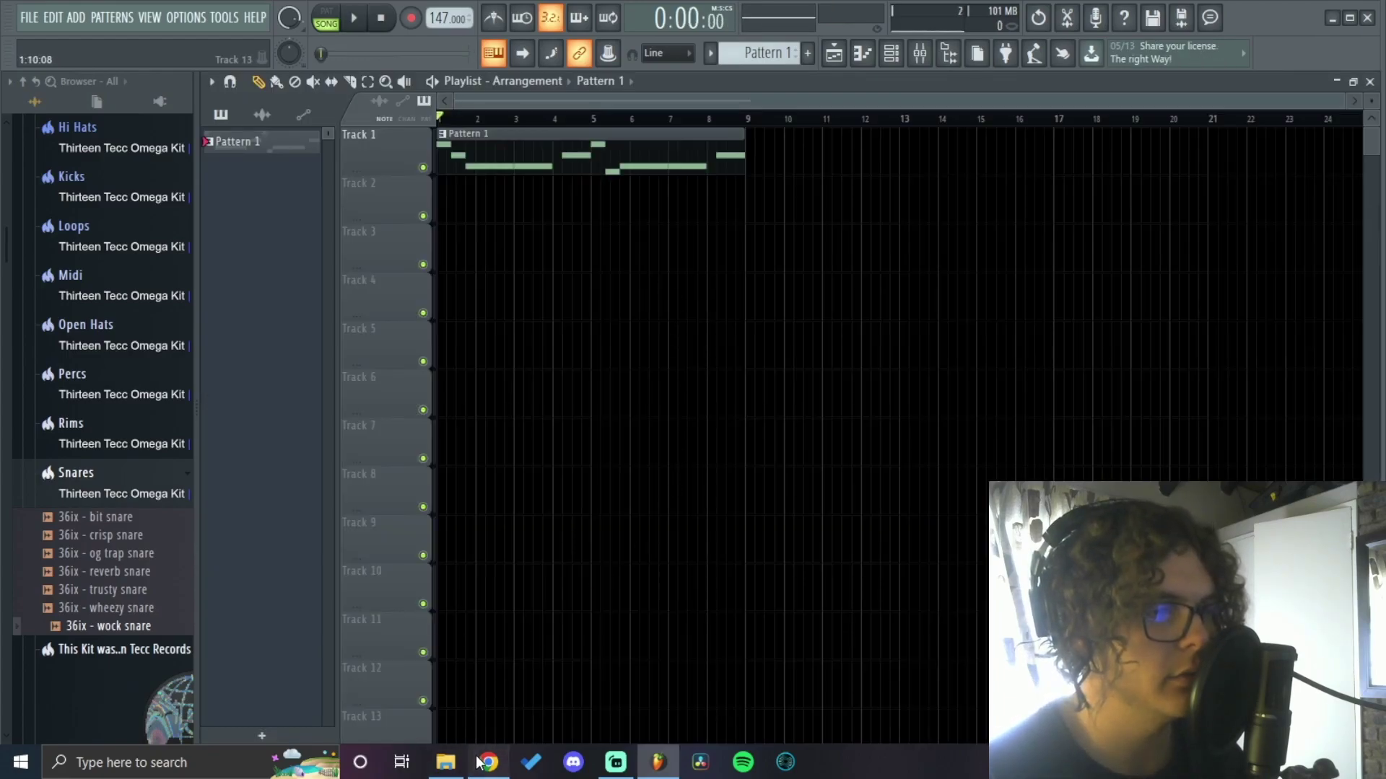
Step: Generate a new random number in Chrome, copy 253262529, and return to FL Studio
left_click(488, 762)
left_click(399, 384)
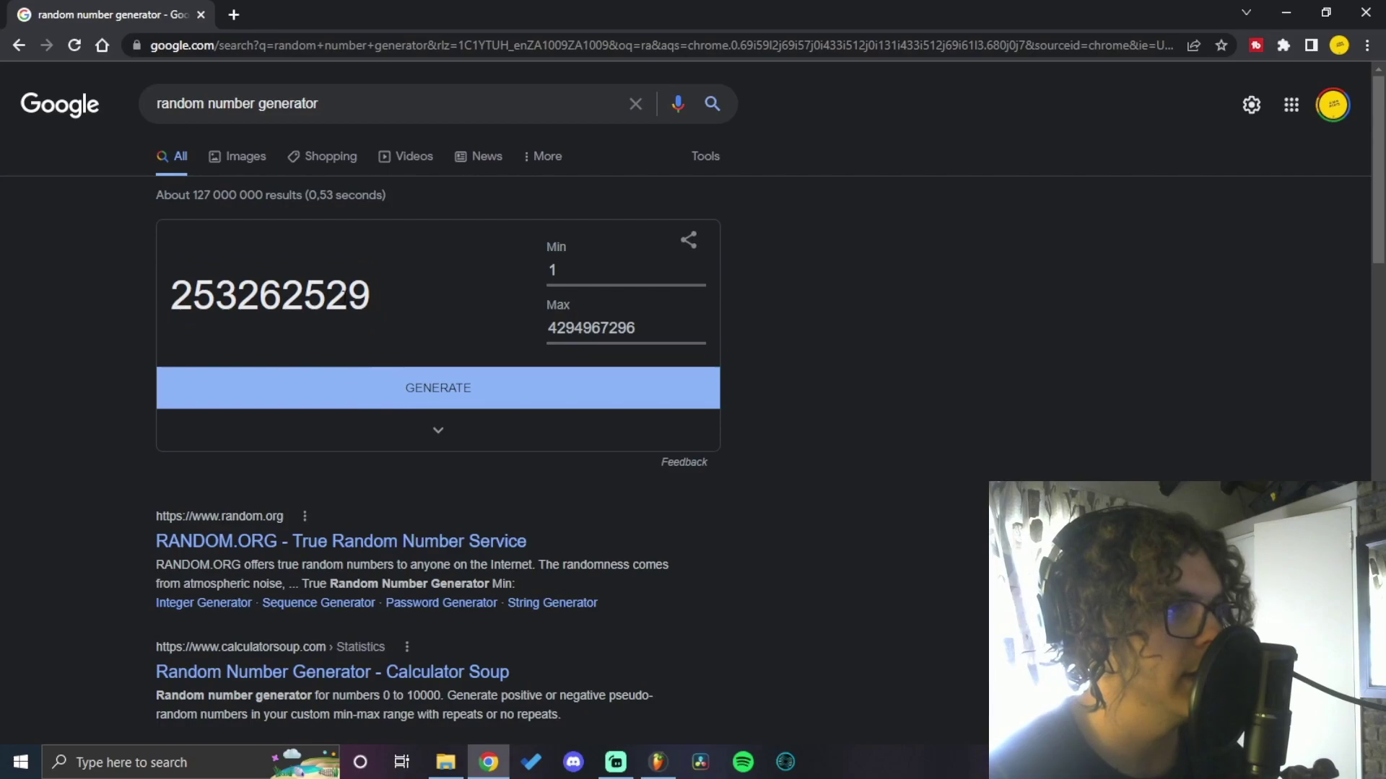
double_click(345, 297)
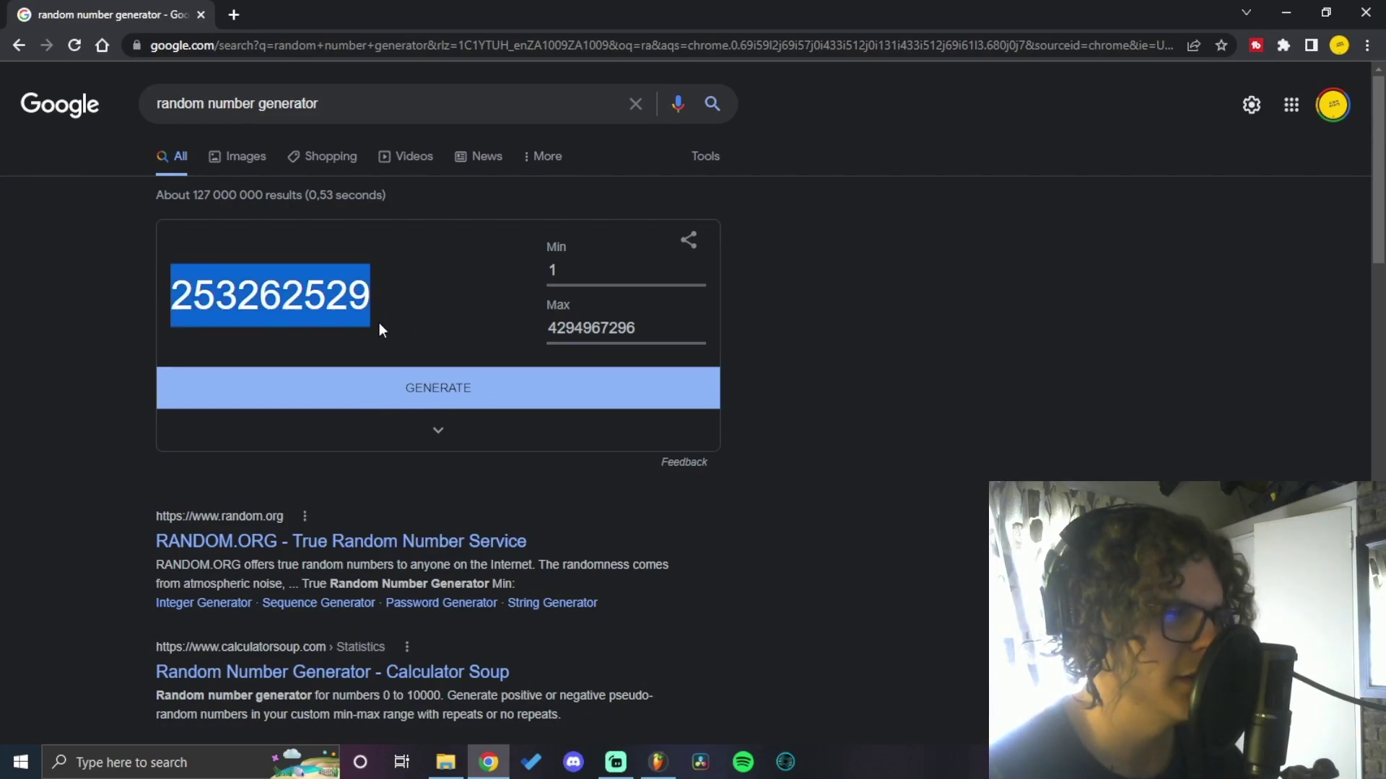
left_click(658, 762)
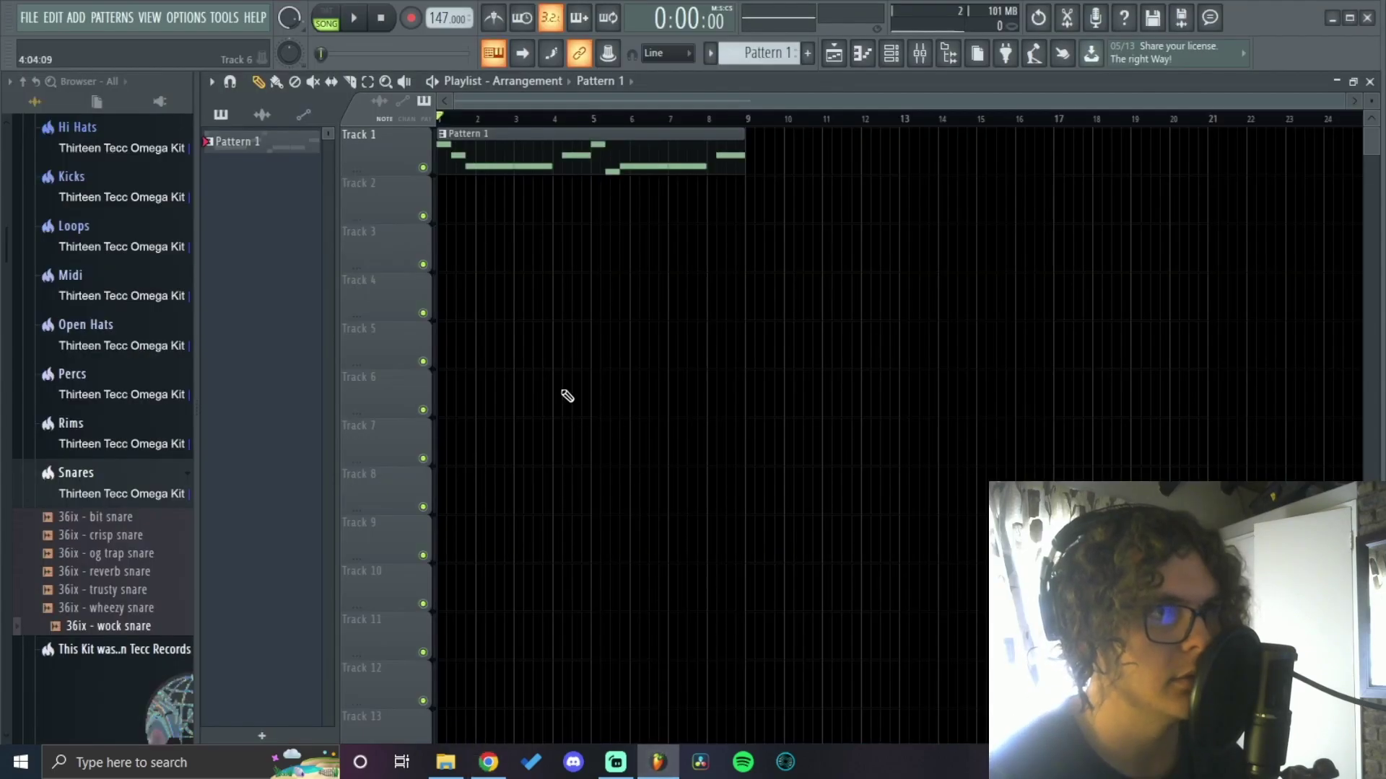
Step: Add a second Autogun channel, enter the copied random number as its preset number, and close its window
scroll(643, 122, "up", 3)
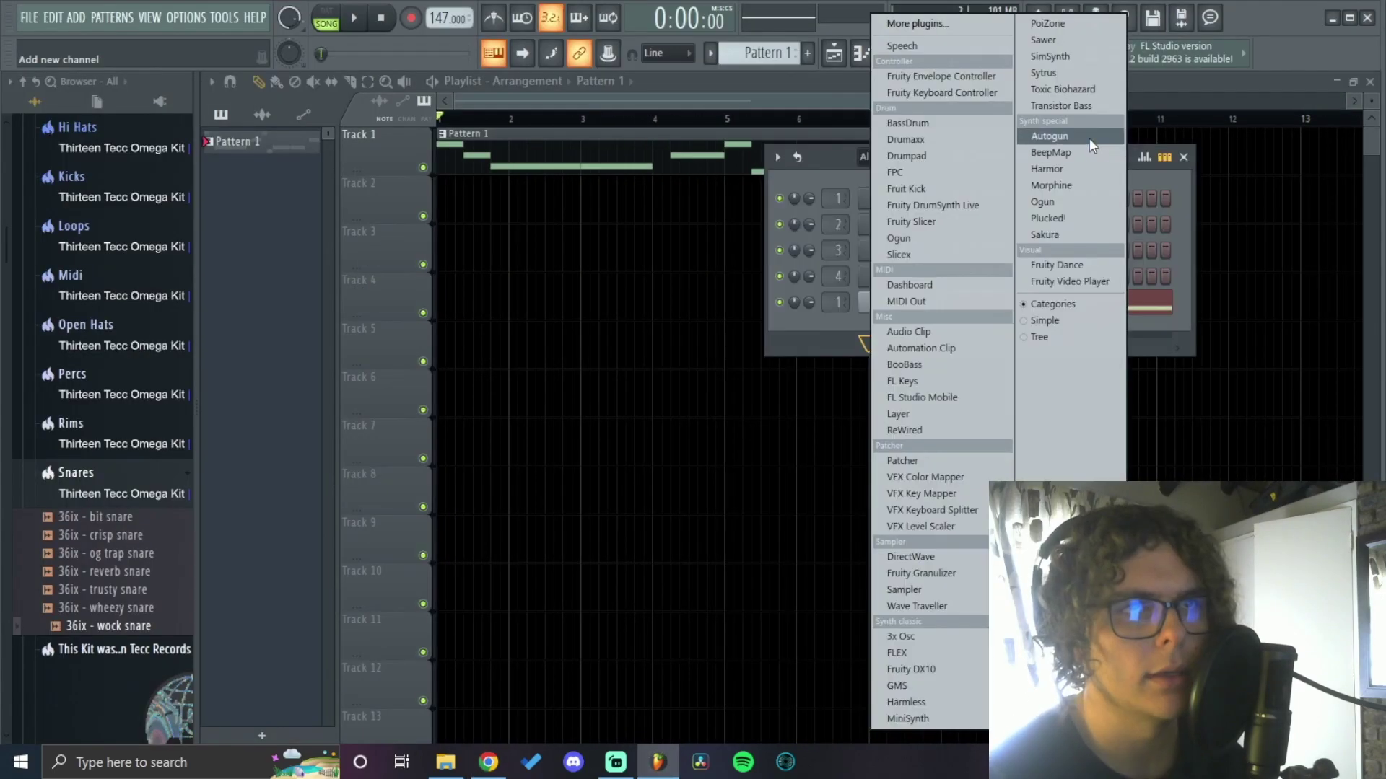
left_click(1088, 141)
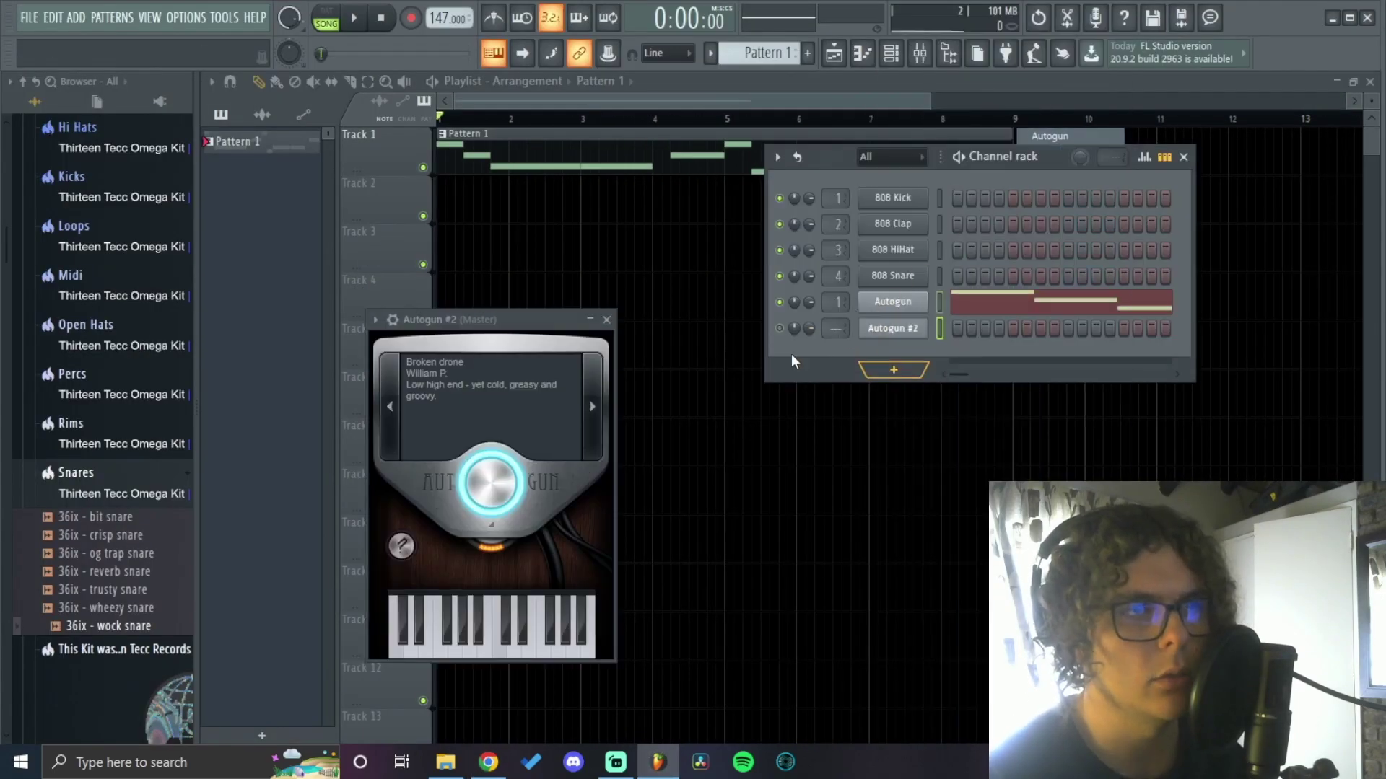
left_click(402, 546)
left_click(459, 534)
key("ctrl+v")
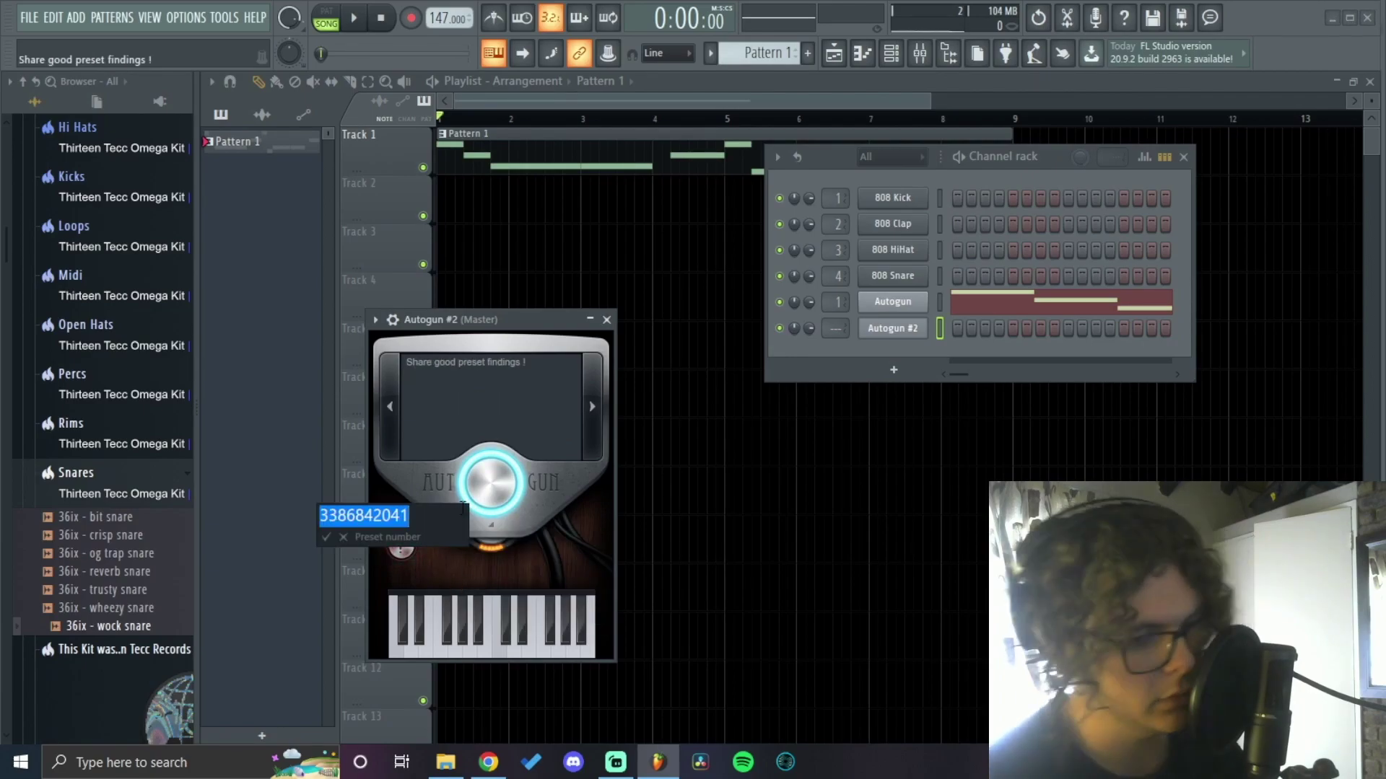
key("Return")
left_click_drag(508, 319, 561, 240)
left_click(659, 243)
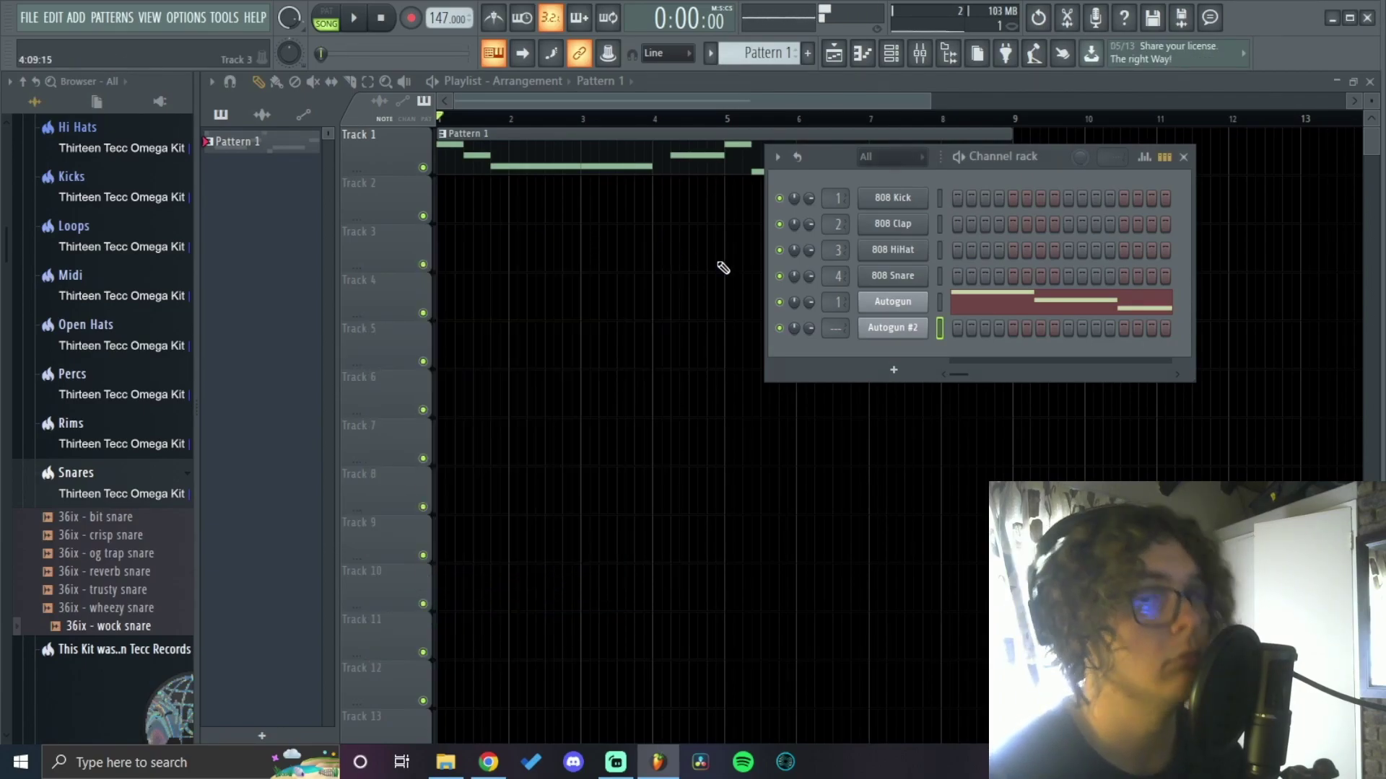
Step: Place rising D5, E5 and F#5 notes at the start of Autogun #2's piano roll, playing the pattern to check them
key("F7")
left_click(285, 294)
key("space")
left_click_drag(307, 296, 316, 228)
scroll(309, 331, "up", 2)
left_click(285, 276)
key("space")
left_click(338, 230)
key("space")
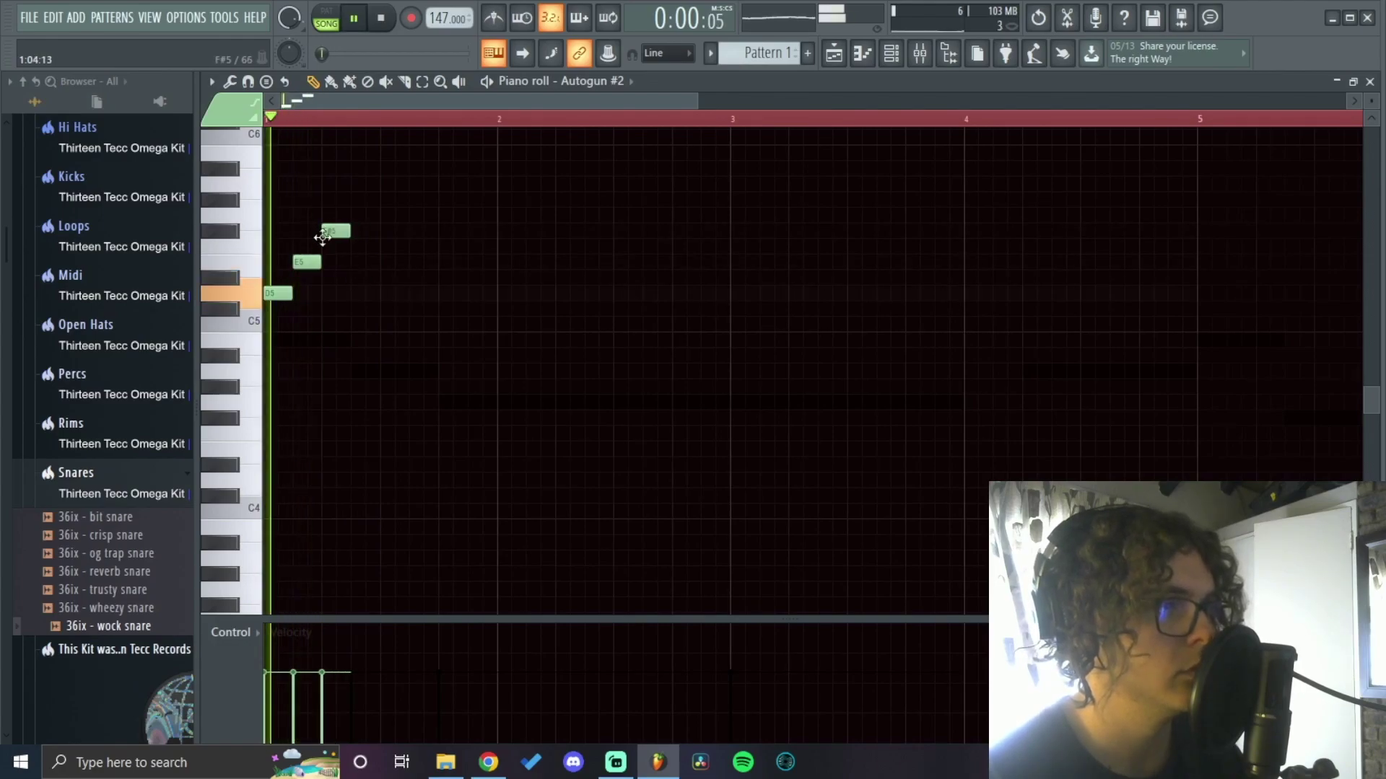
Step: Continue the Autogun #2 melody with D5, C#5 and E5 notes following the F#5
left_click(361, 294)
left_click(386, 309)
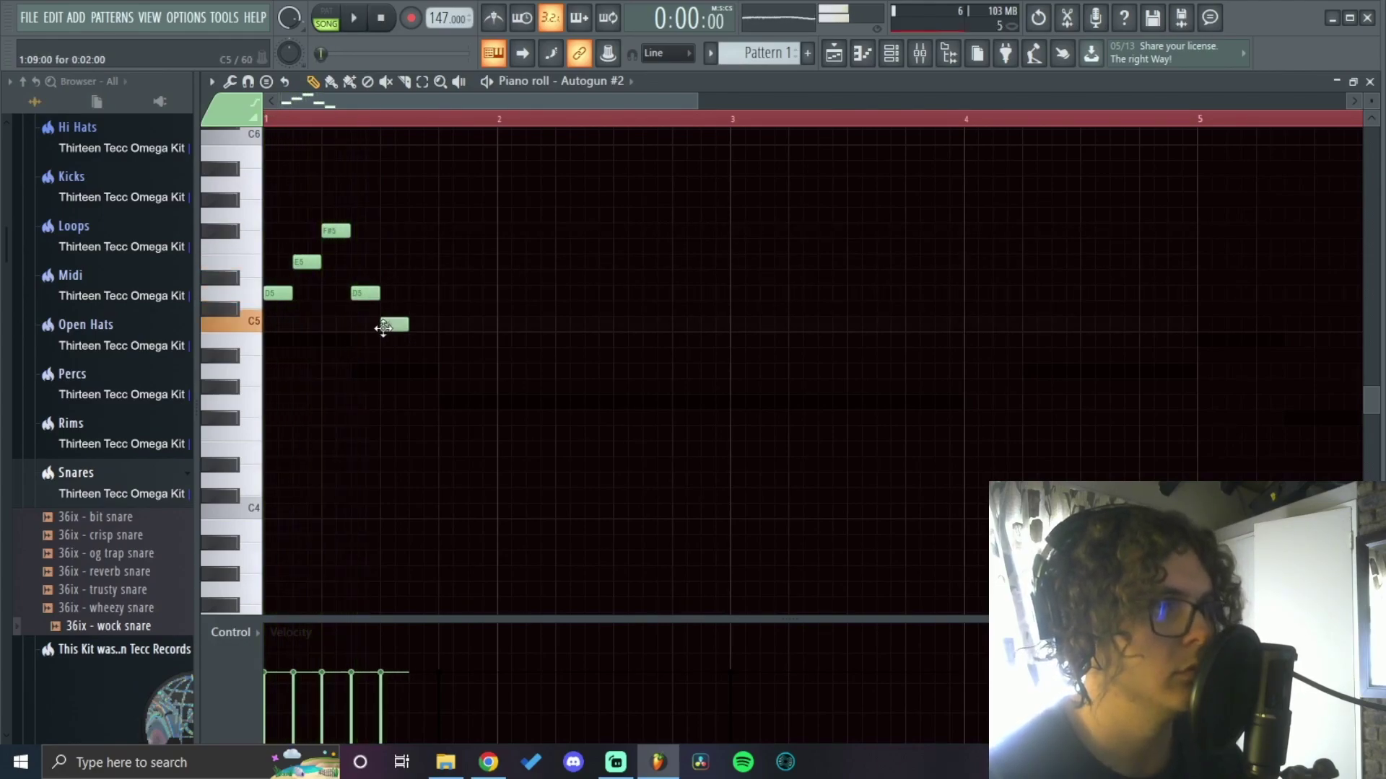
scroll(524, 342, "up", 2, "ctrl")
key("space")
mouse_move(462, 260)
left_mouse_down()
mouse_move(455, 291)
mouse_move(449, 259)
left_mouse_up()
Step: Add a B4 note at the end of bar 1 and lengthen it to the start of bar 3
left_click(503, 340)
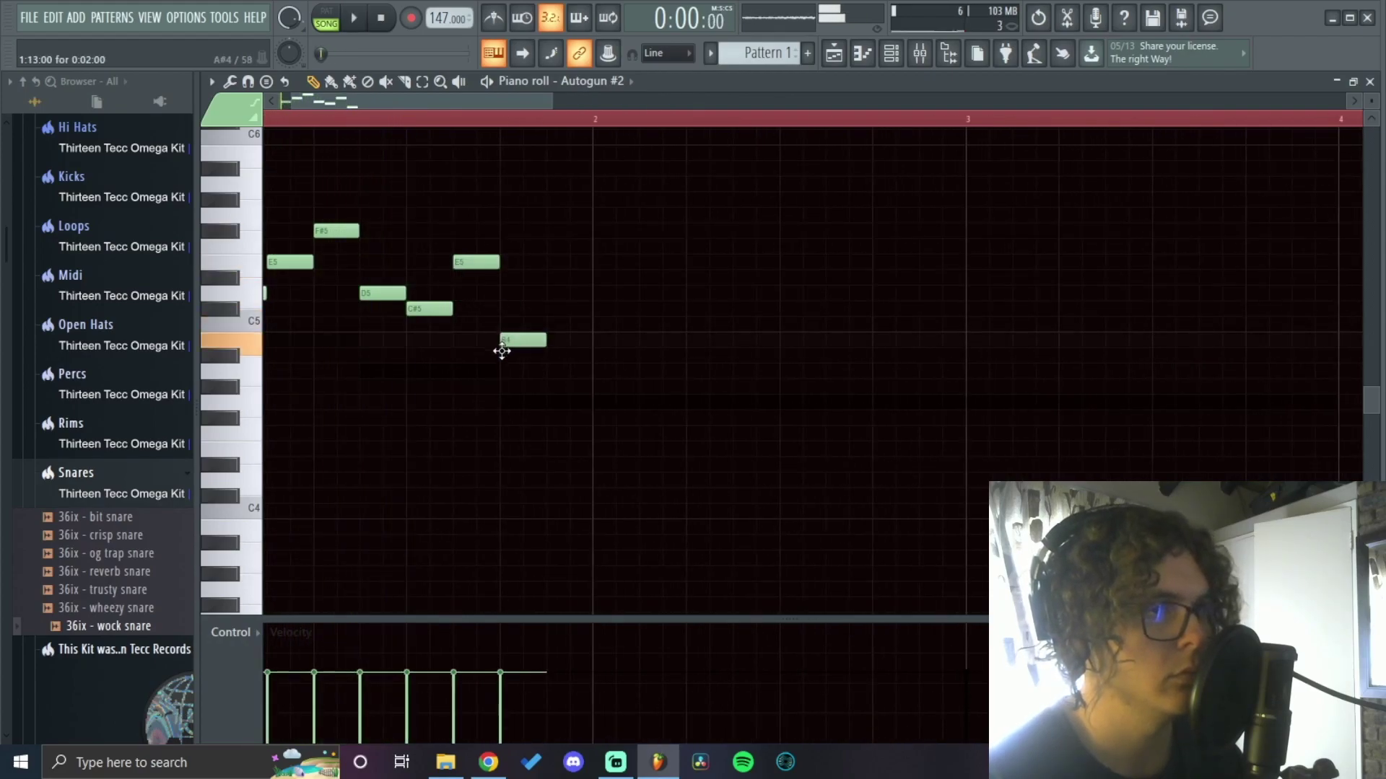
key("space")
left_click_drag(549, 339, 959, 353)
scroll(946, 393, "down", 1)
key("space")
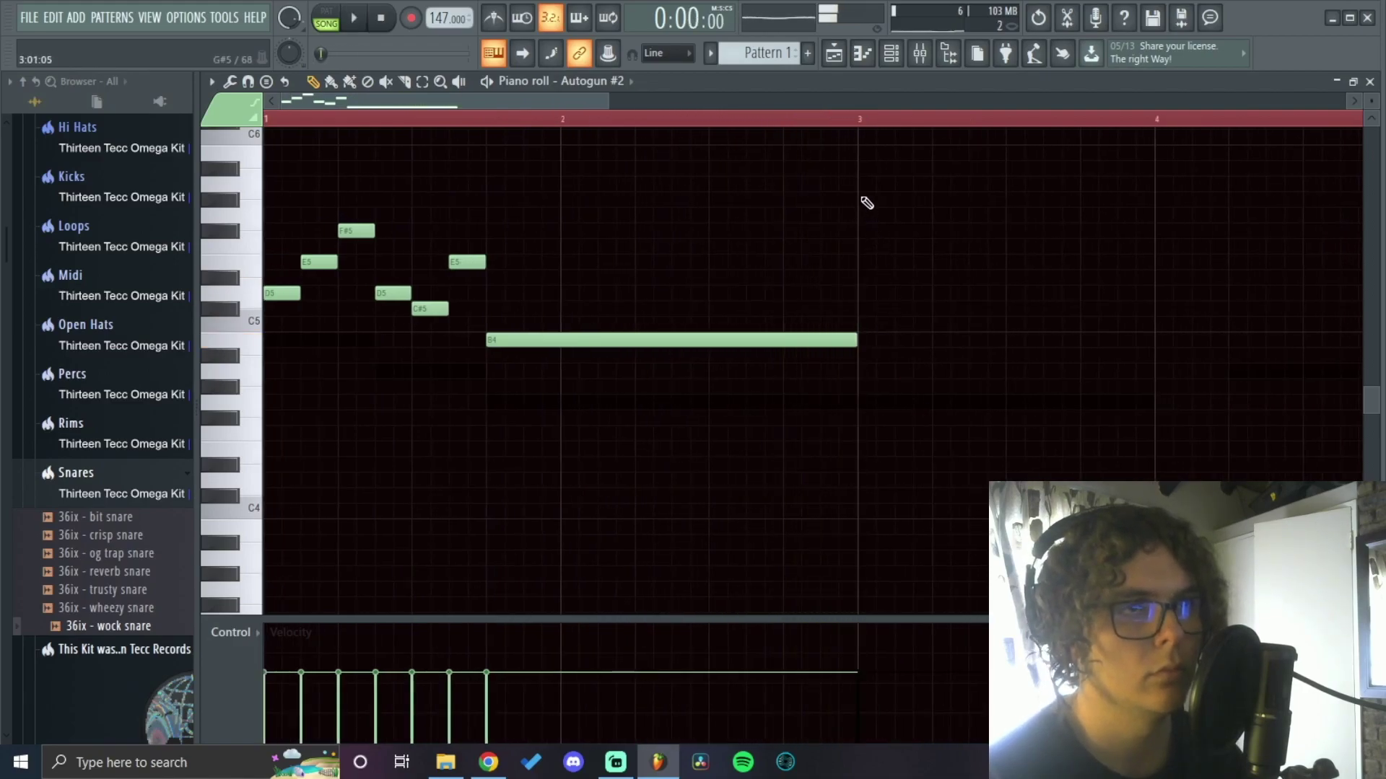
Step: Add a second B4 note at bar 3 and resize it to end at the start of bar 4
left_click(863, 341)
key("space")
scroll(996, 357, "down", 1)
left_click_drag(1130, 361, 863, 317)
left_click_drag(994, 343, 943, 346)
left_click(547, 526, "ctrl")
Step: Place a G5 note early in bar 4 of the Autogun #2 melody and shorten it to a brief hit
scroll(547, 526, "down", 2)
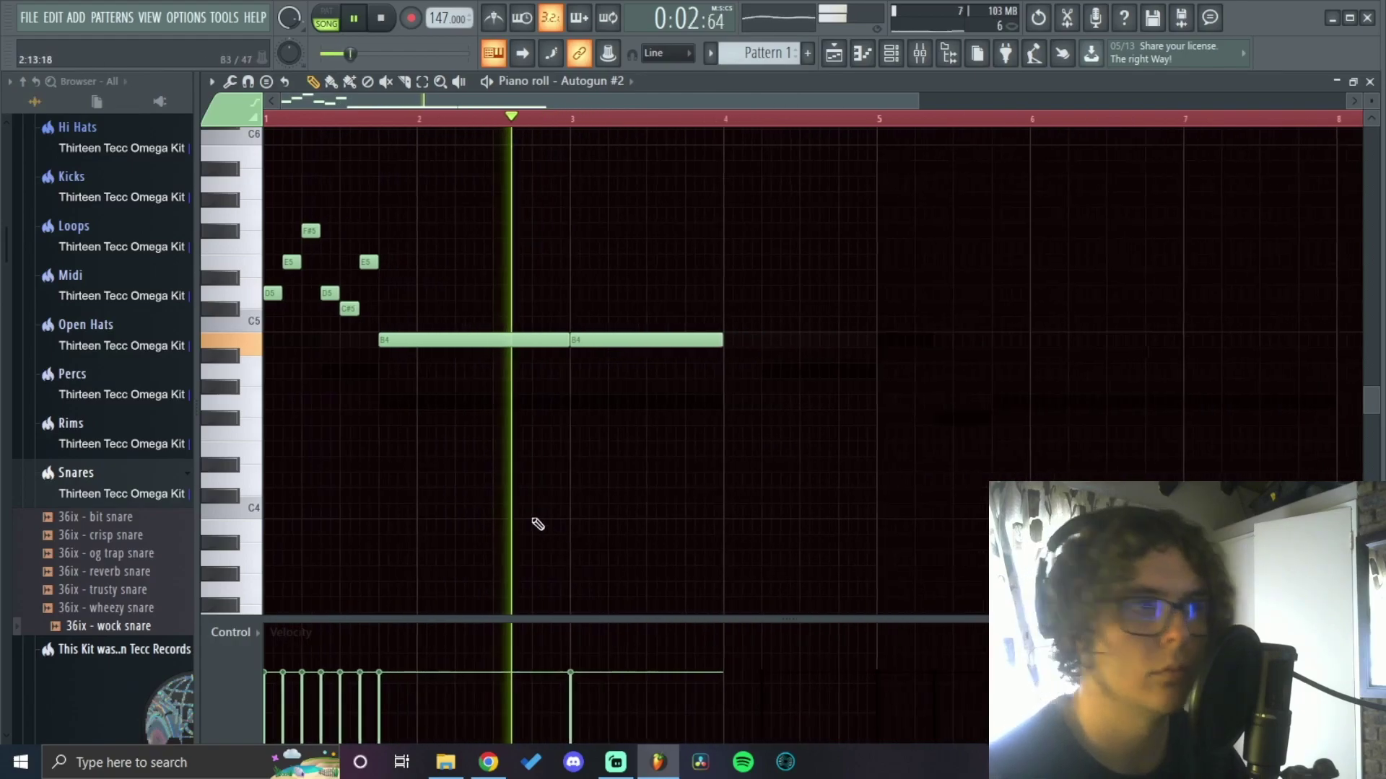
scroll(563, 519, "up", 1)
scroll(652, 501, "down", 3)
scroll(643, 471, "up", 1)
scroll(646, 374, "up", 2)
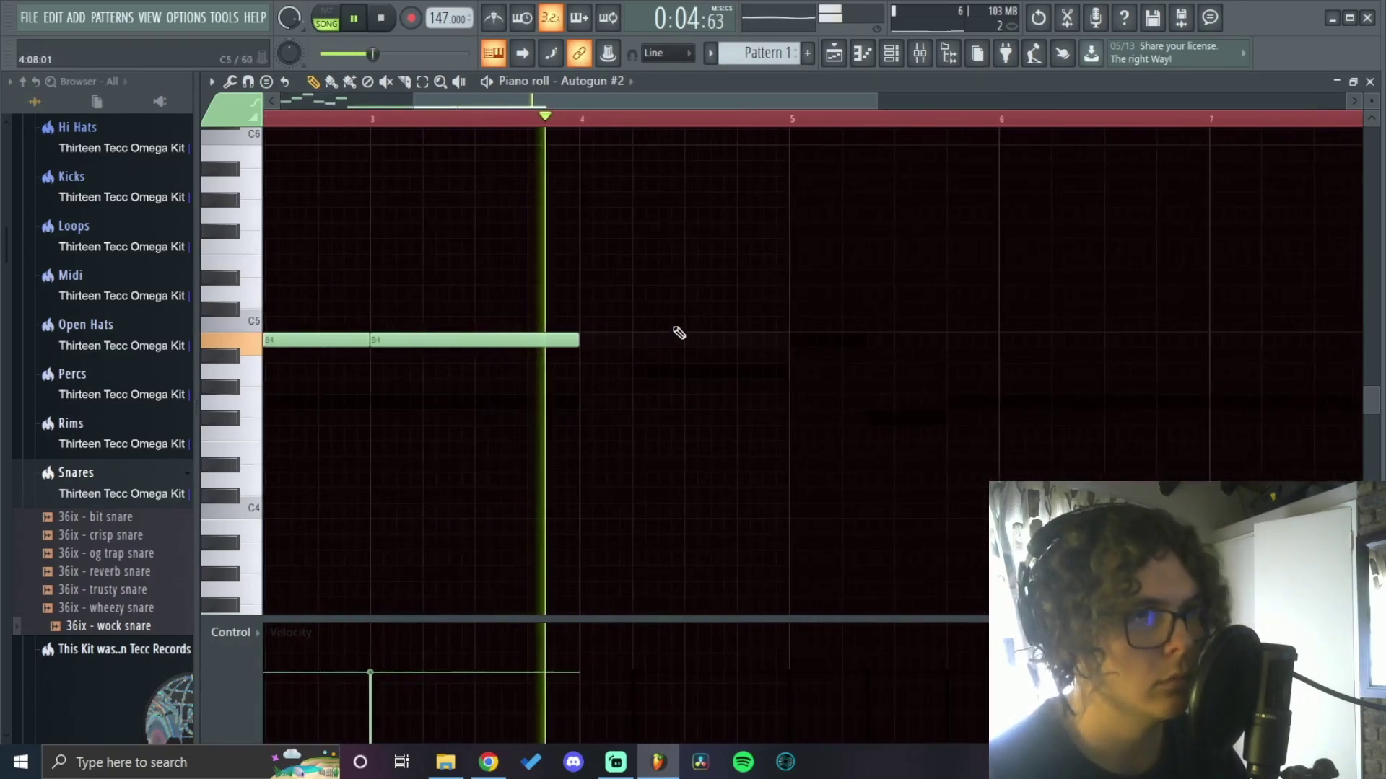
left_click(639, 246)
key("space")
mouse_move(639, 224)
left_mouse_down()
mouse_move(637, 192)
mouse_move(638, 216)
left_mouse_up()
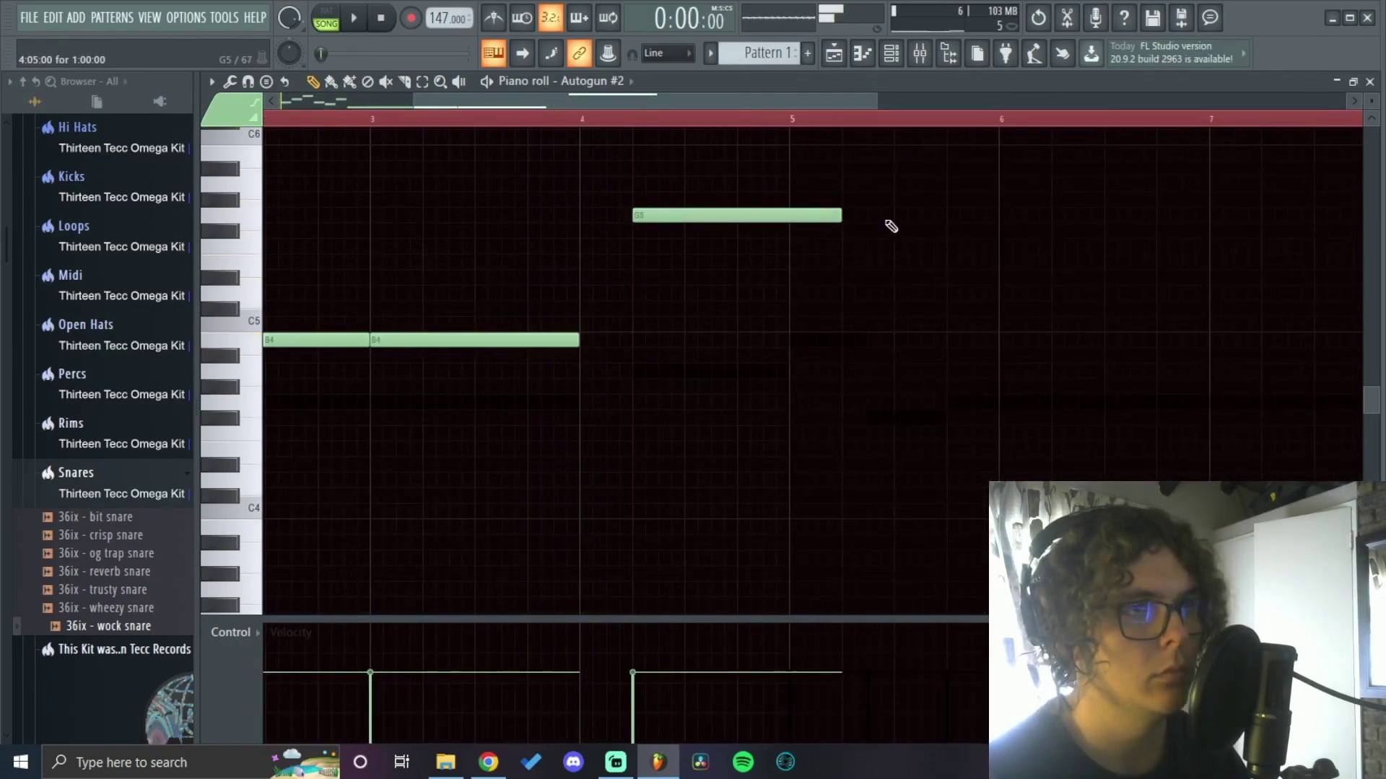
left_click_drag(837, 217, 567, 201)
Step: Fill the rest of bar 4 with short F#5, E5, F#5, E5 and D5 notes and play the melody back
left_click(662, 231)
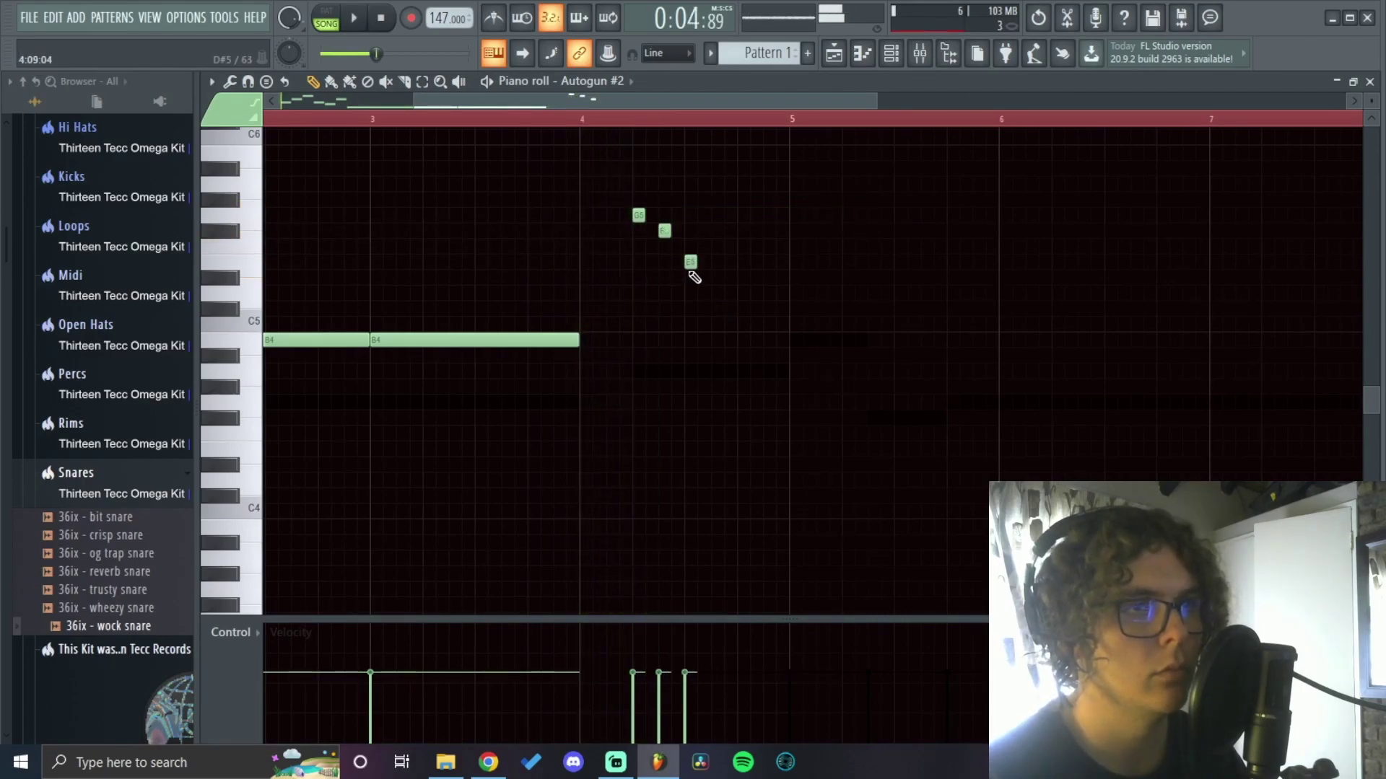
left_click_drag(709, 240, 715, 219)
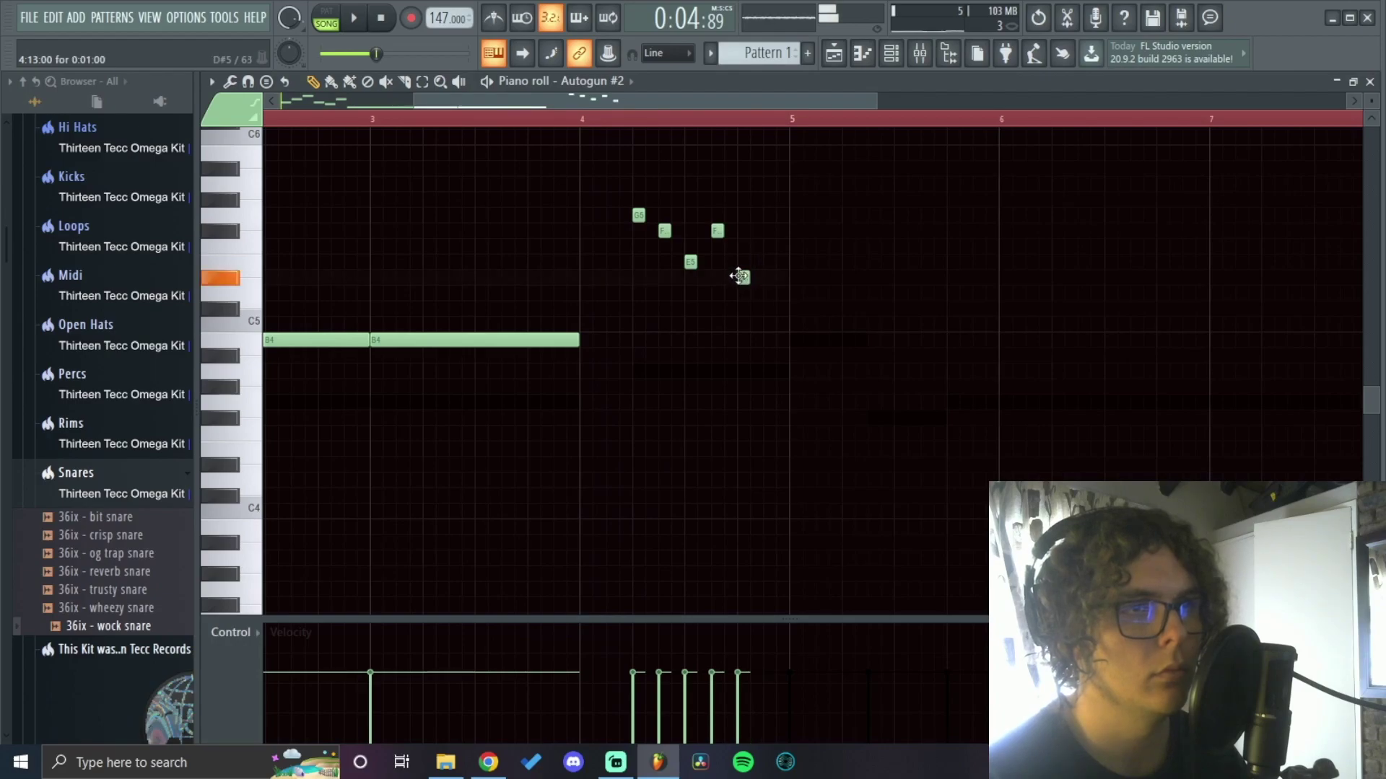
key("space")
scroll(743, 389, "down", 2)
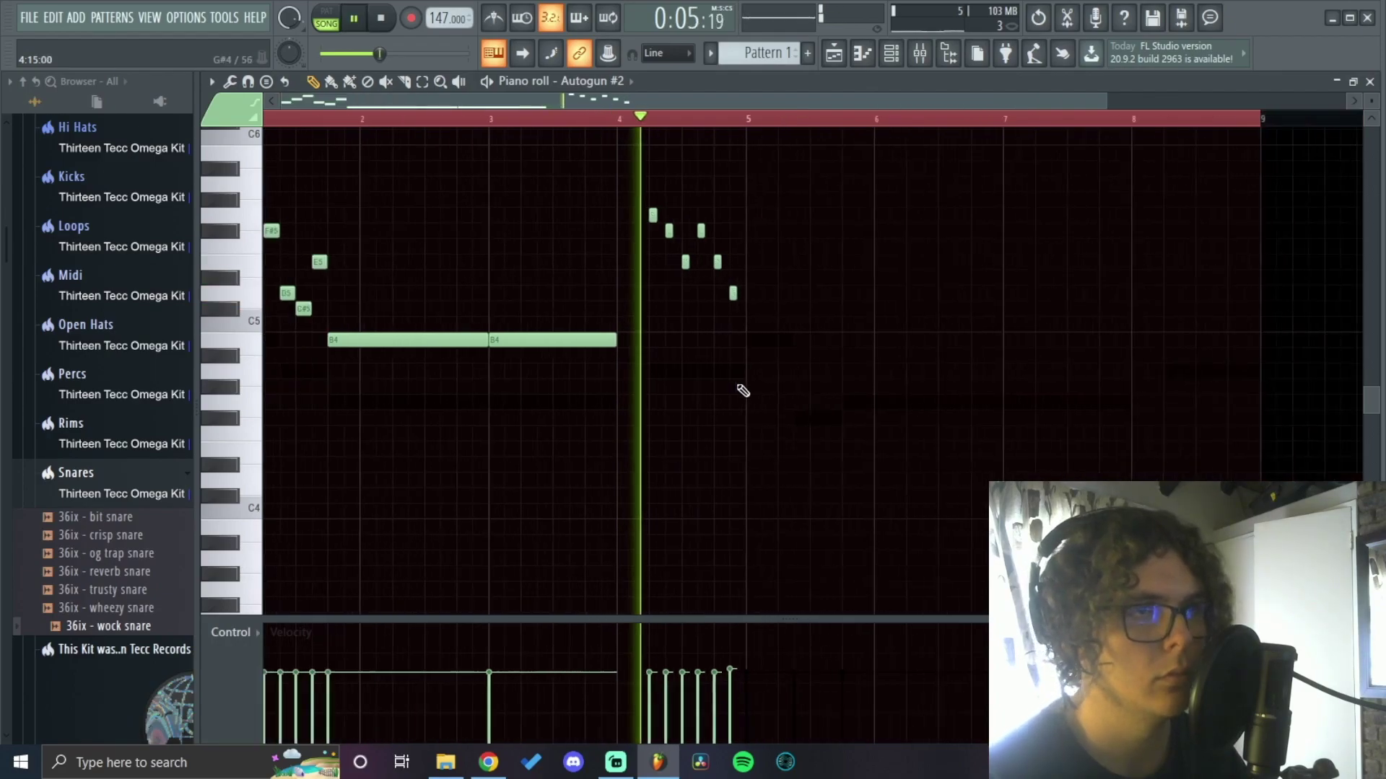
scroll(635, 426, "up", 1)
scroll(620, 425, "down", 1)
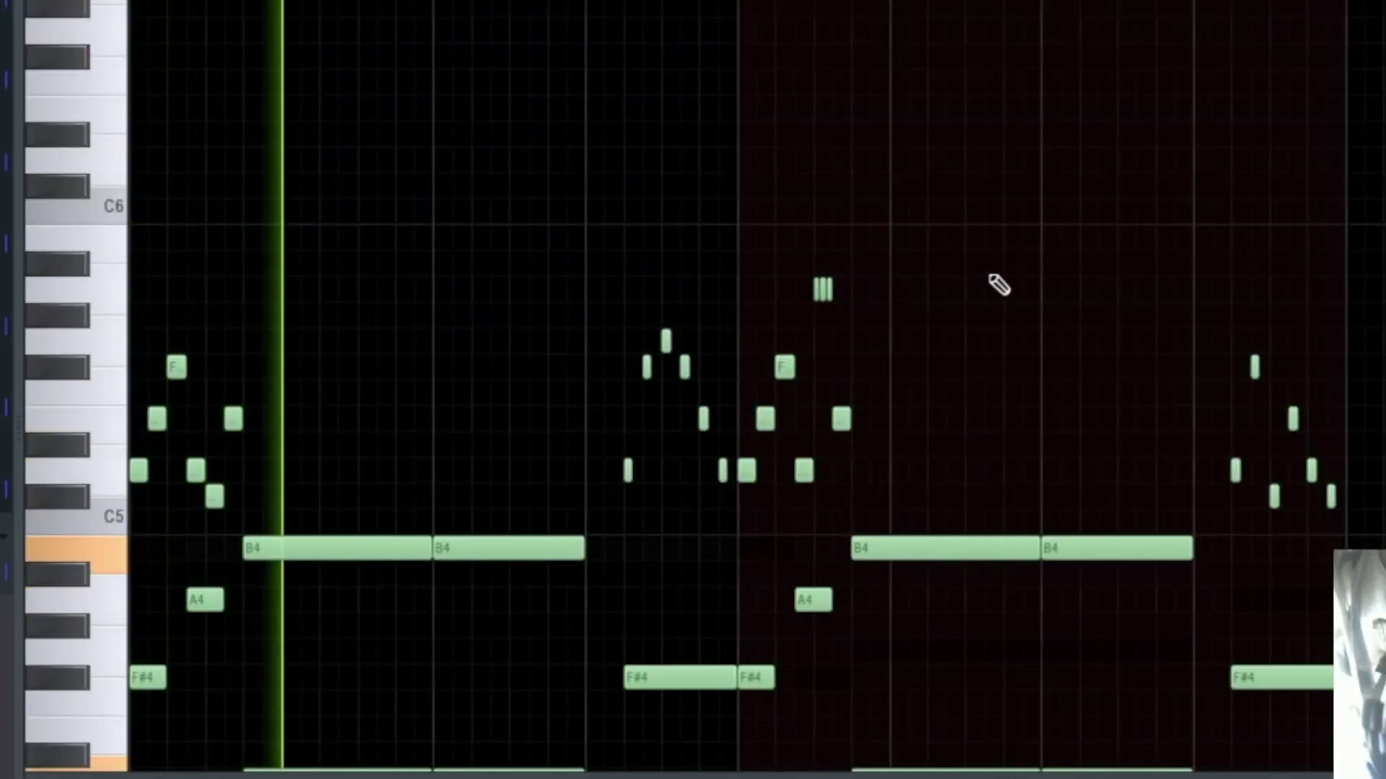
scroll(1126, 227, "down", 3)
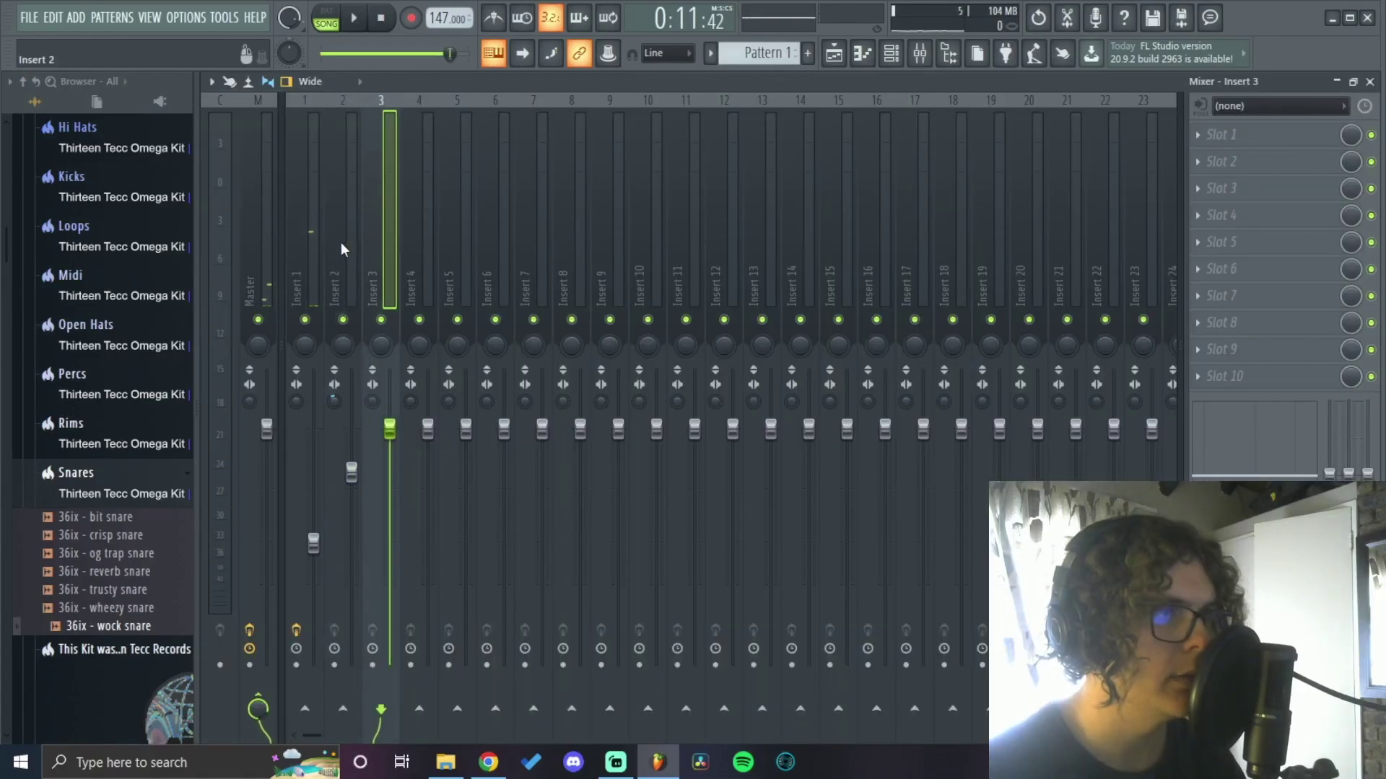
left_click(1227, 242)
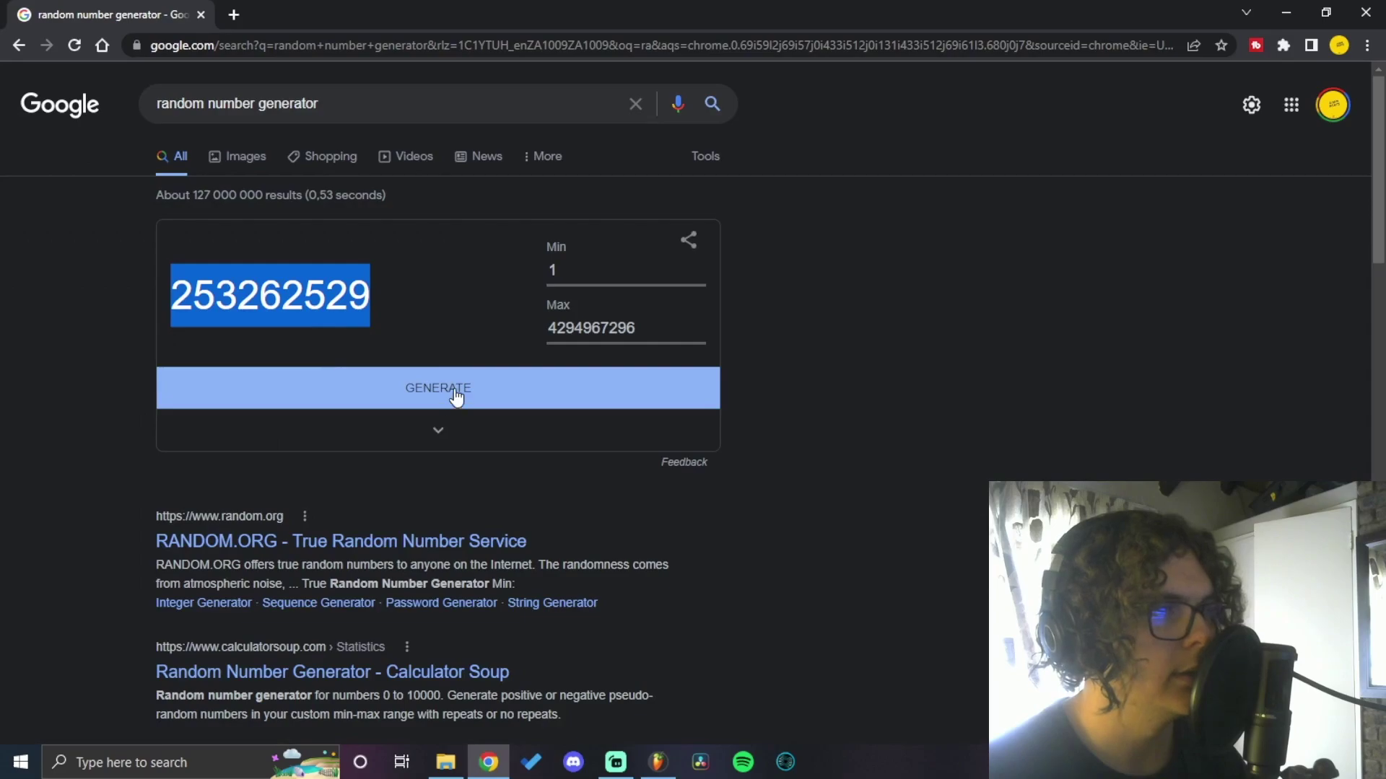
left_click(455, 393)
left_click(456, 396)
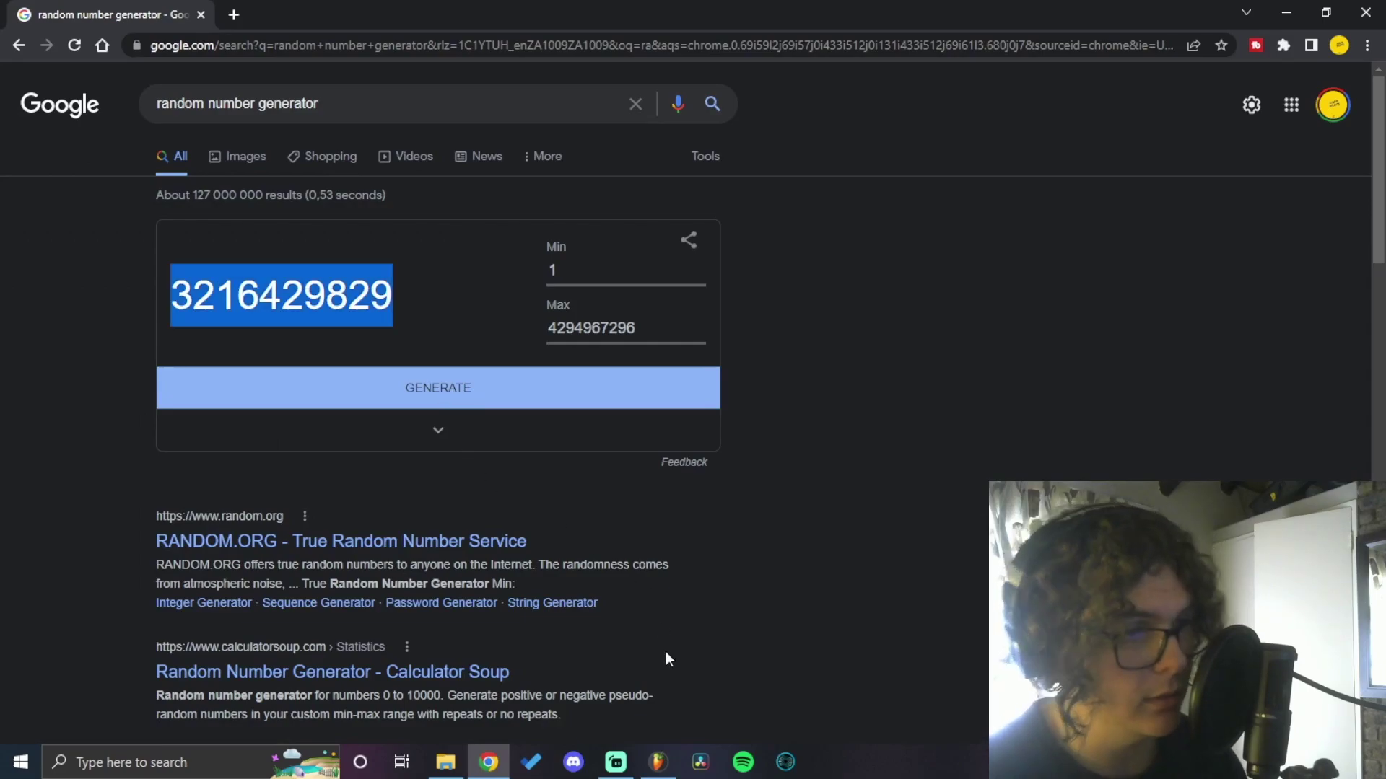
left_click(653, 765)
left_click(892, 355)
left_click(894, 360)
left_click(244, 388)
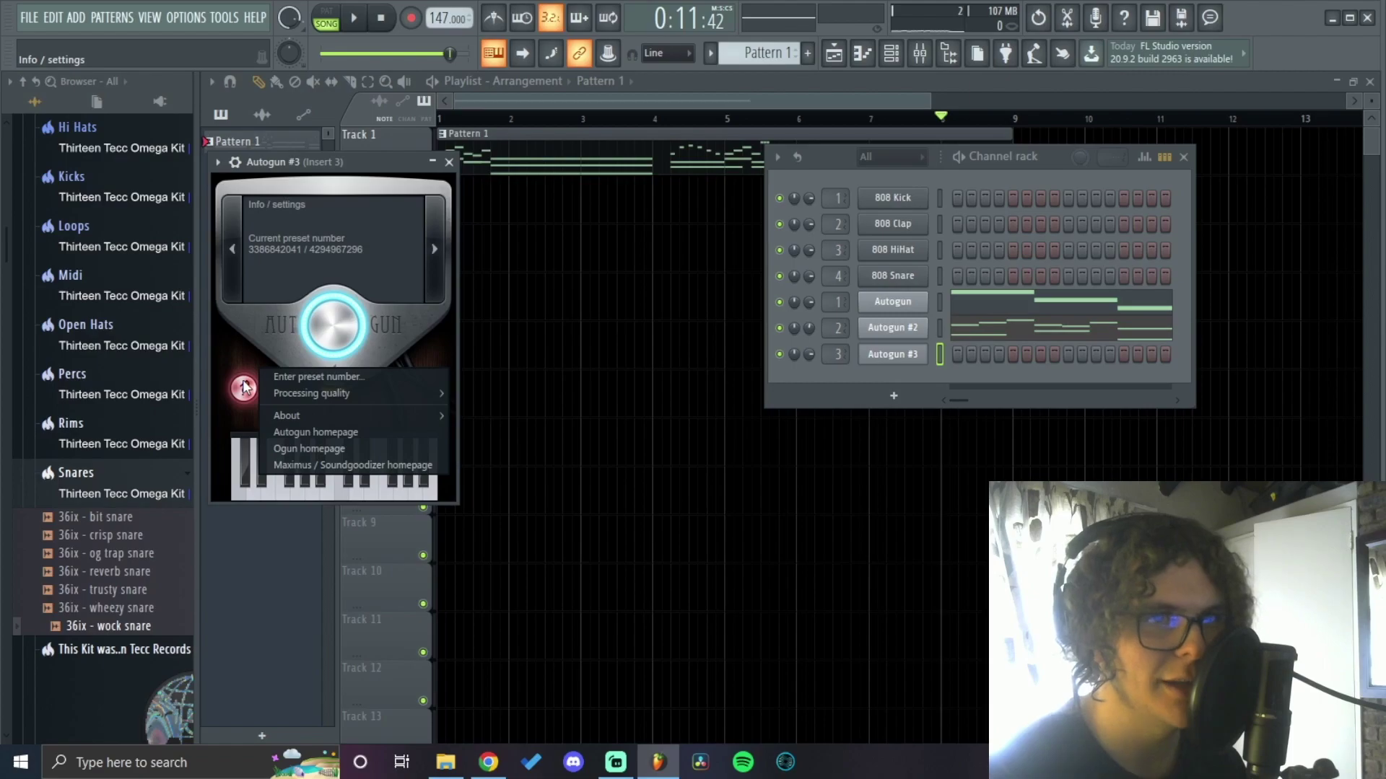
left_click(288, 379)
key("ctrl+v")
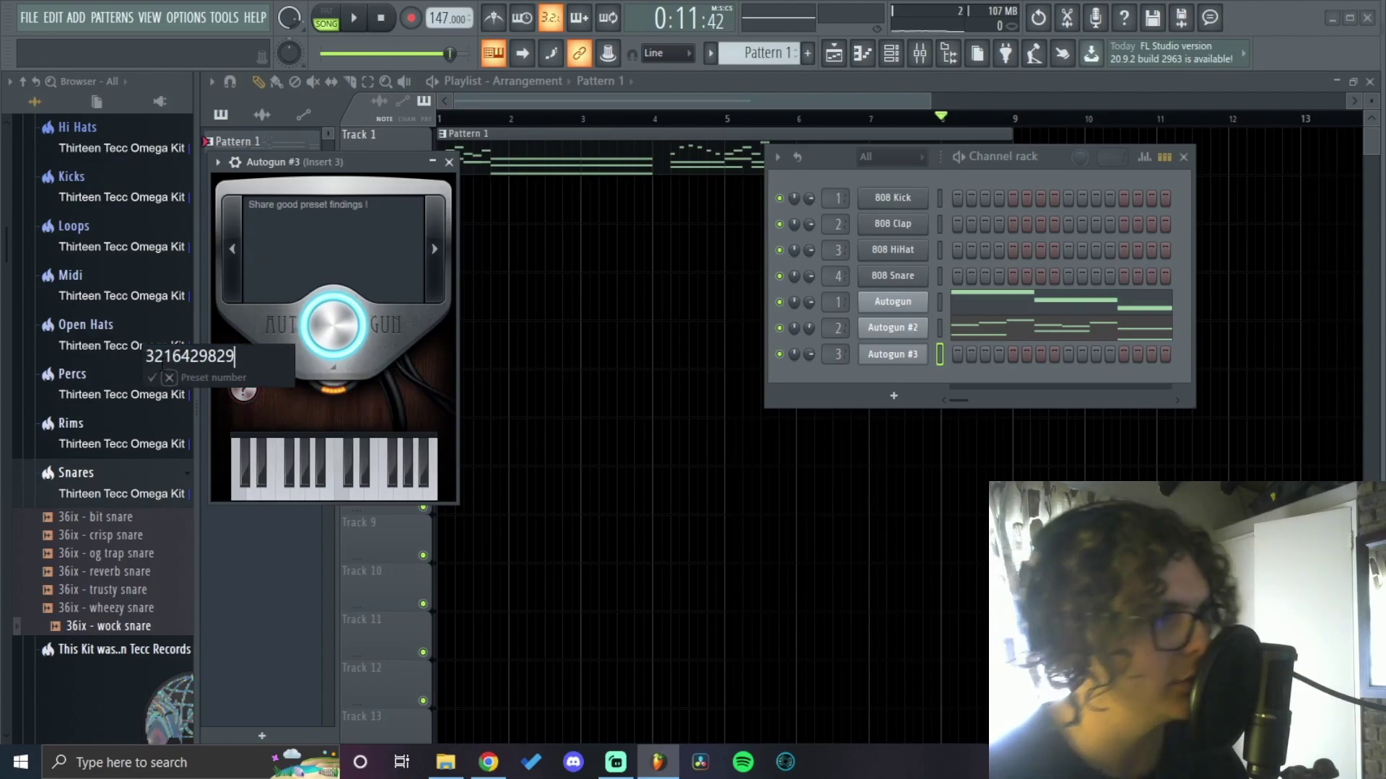
key("Return")
Step: Play a couple of test notes on the Autogun #3 preset and close its window
left_click_drag(364, 171, 642, 172)
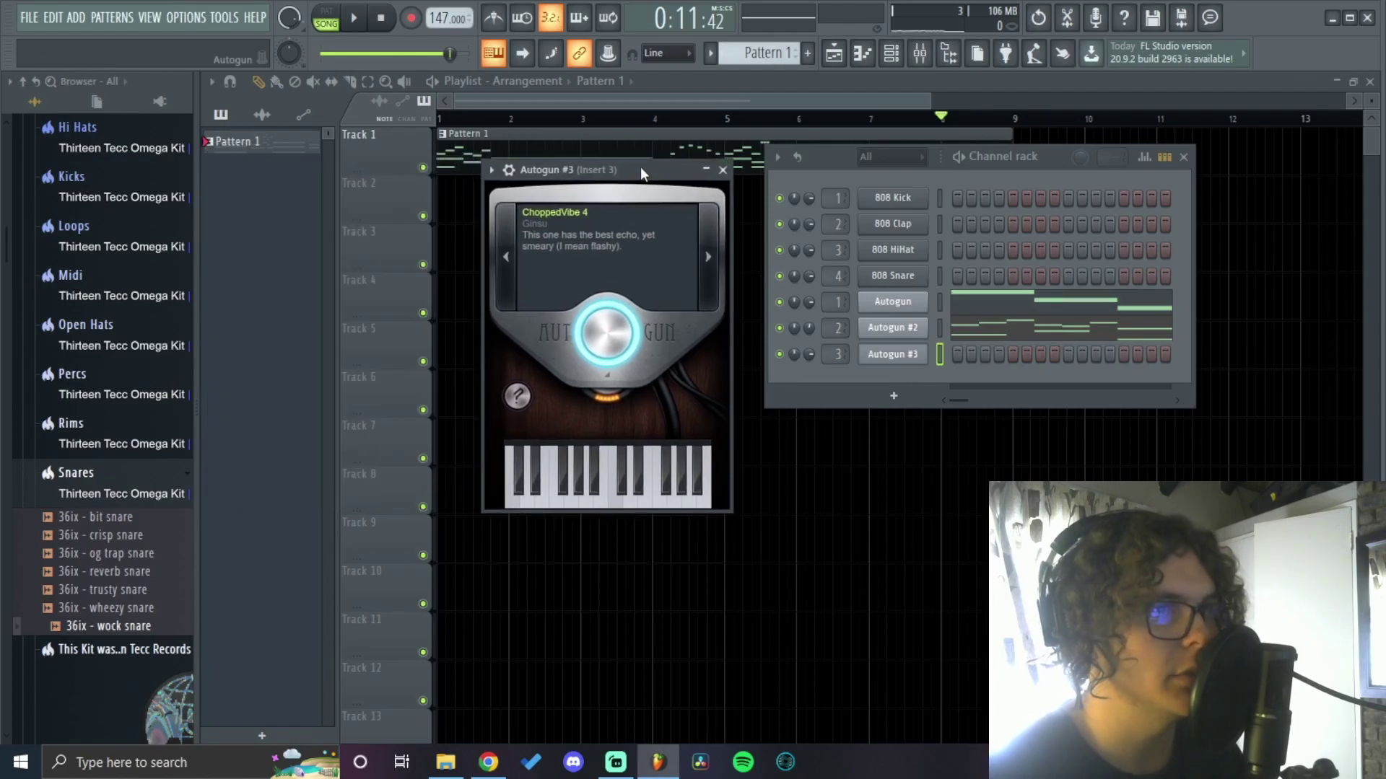
key("g")
key("e")
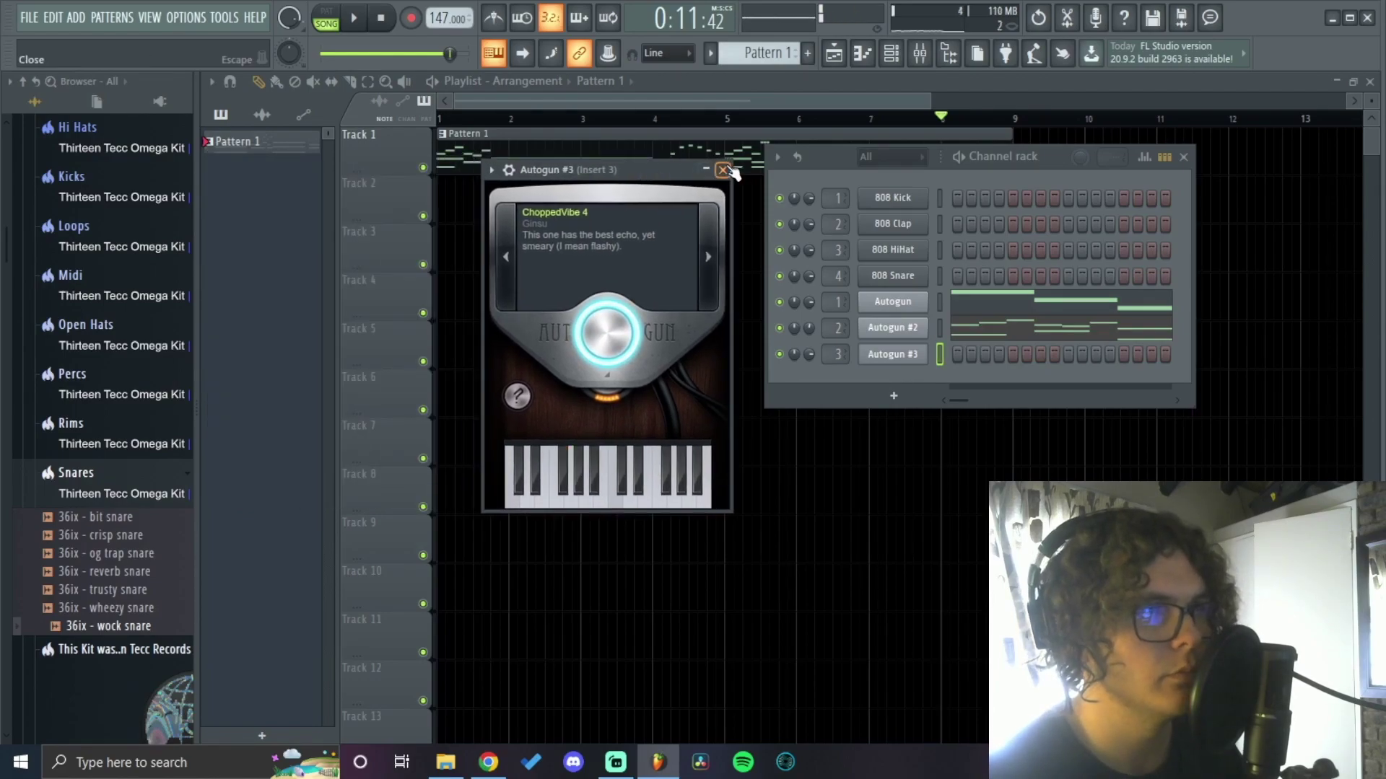
left_click(724, 171)
Step: Write a repeating D6, C#6, B5 melody from bar 1 in Autogun #3's piano roll and play it
right_click(895, 354)
left_click(956, 353)
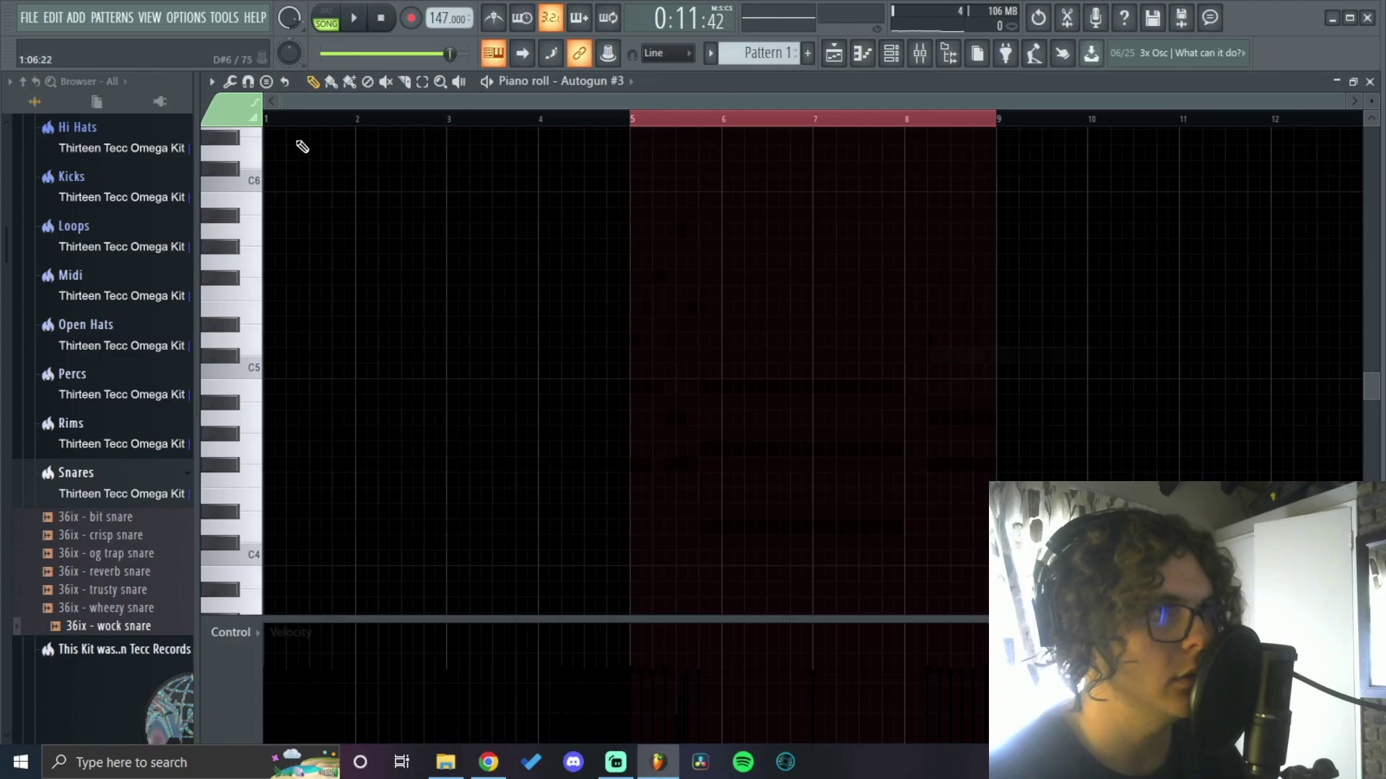
key("space")
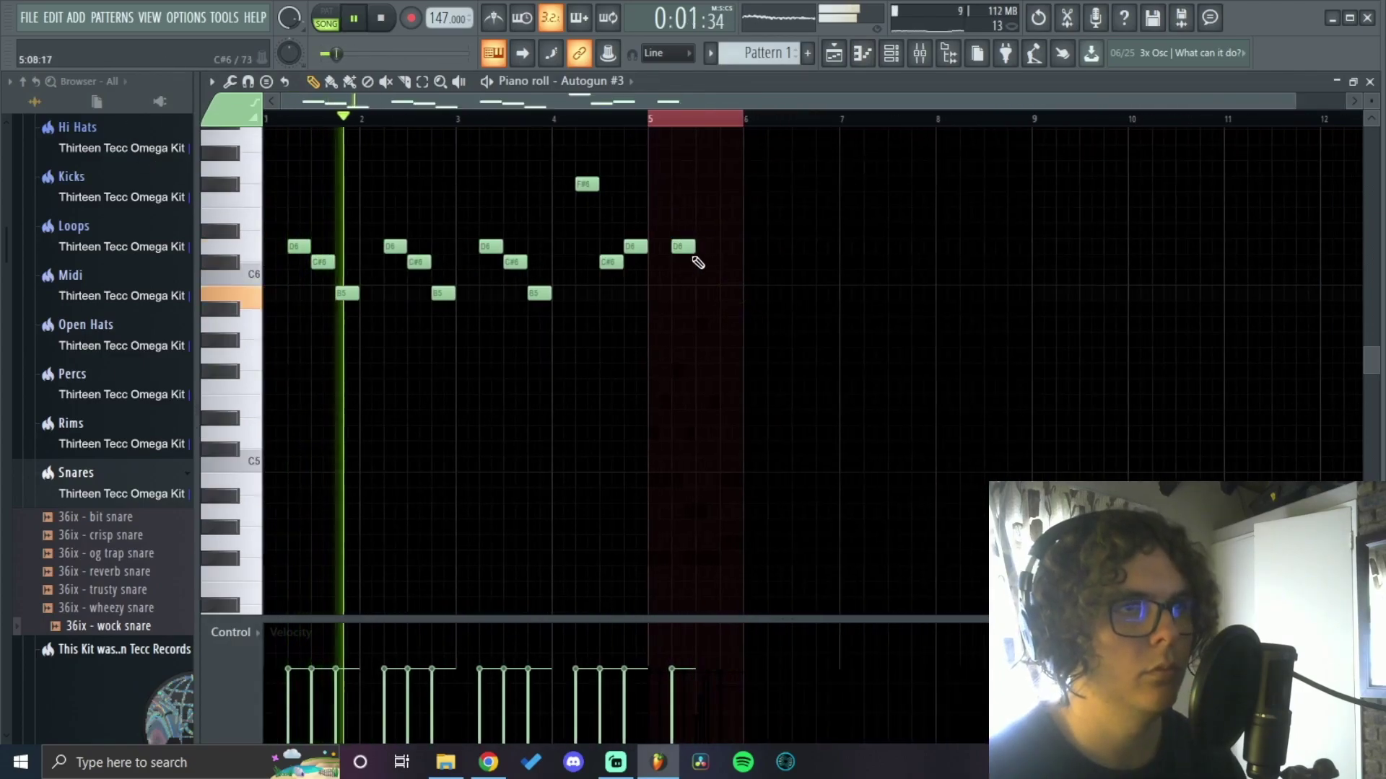
Step: Raise the Autogun #3 melody by an octave and duplicate its first four bars
key("ctrl+Up")
scroll(643, 167, "up", 4)
left_click_drag(650, 122, 265, 122)
key("ctrl+b")
left_click(703, 484, "ctrl")
scroll(703, 484, "down", 1)
scroll(686, 518, "up", 2)
scroll(642, 541, "down", 2)
Step: Add a Fruity Parametric EQ 2 on Insert 3 and cut band 6 deeply around 1772 Hz
key("F9")
left_click(841, 254)
left_click(1312, 216)
left_click(948, 591)
left_click_drag(550, 370, 530, 436)
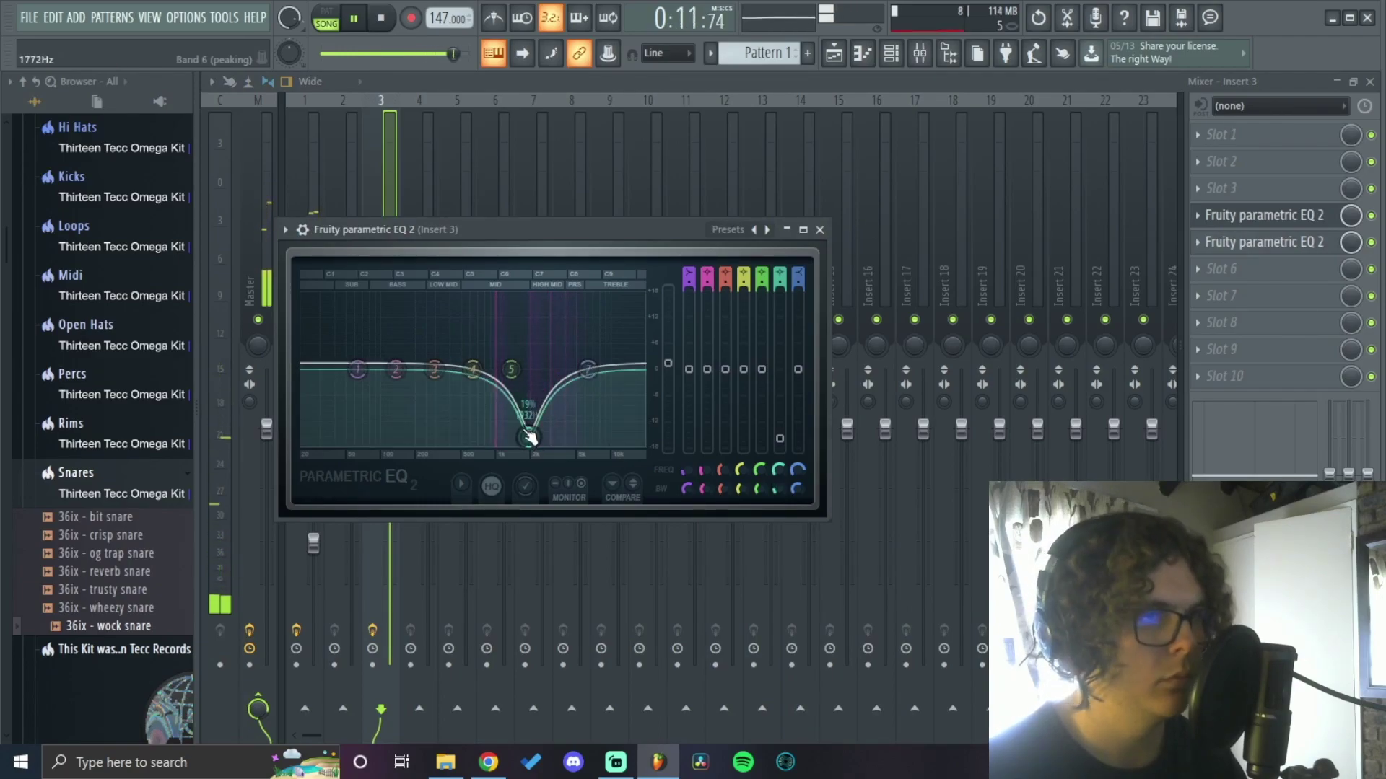
left_click(819, 230)
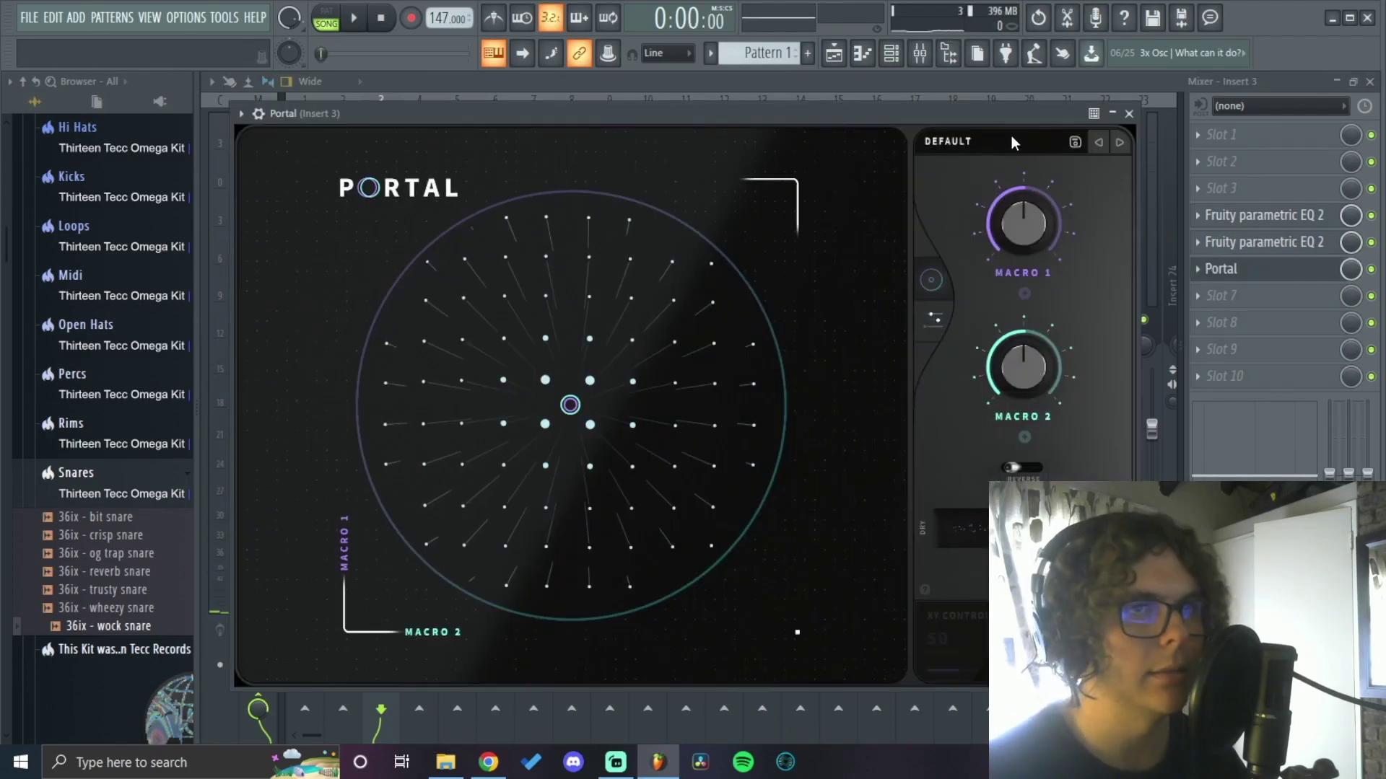
Step: Open Portal's preset library on Insert 3, go to the User bank, and play the beat with PG EC1 SAUCEY
left_click(948, 141)
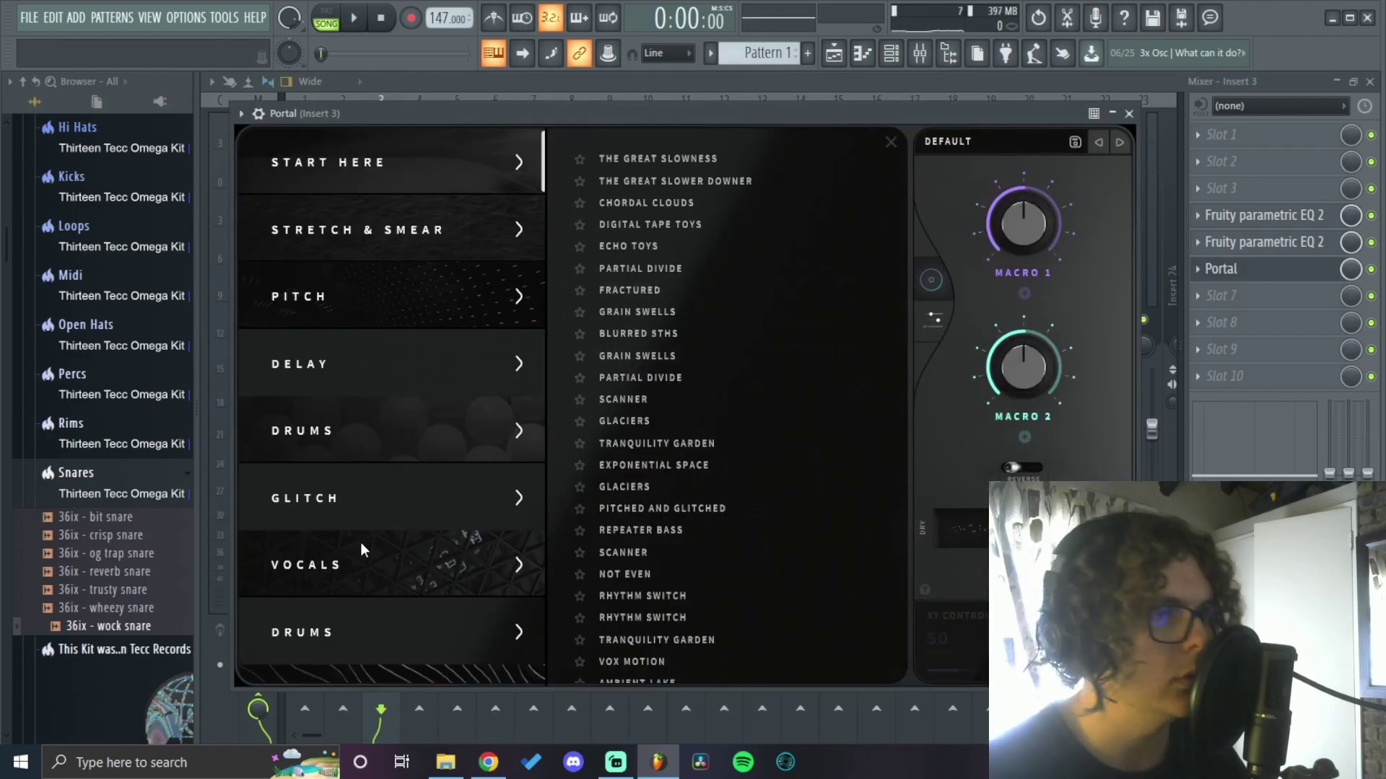
scroll(402, 367, "down", 5)
scroll(396, 296, "up", 3)
key("space")
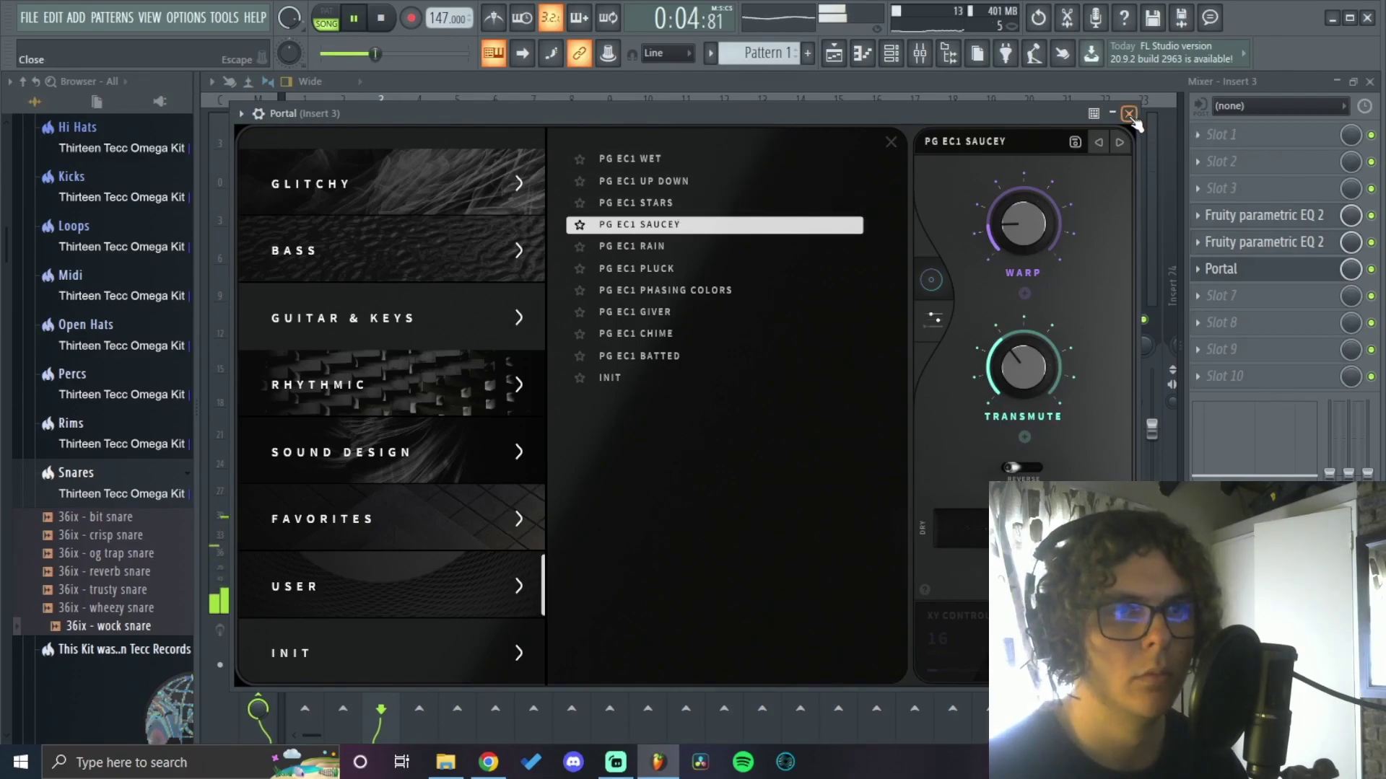
Step: Audition Portal's PG EC1 RAIN and PG EC1 PLUCK presets, settle on PG EC1 PHASING COLORS, and close the plugin
left_click(698, 250)
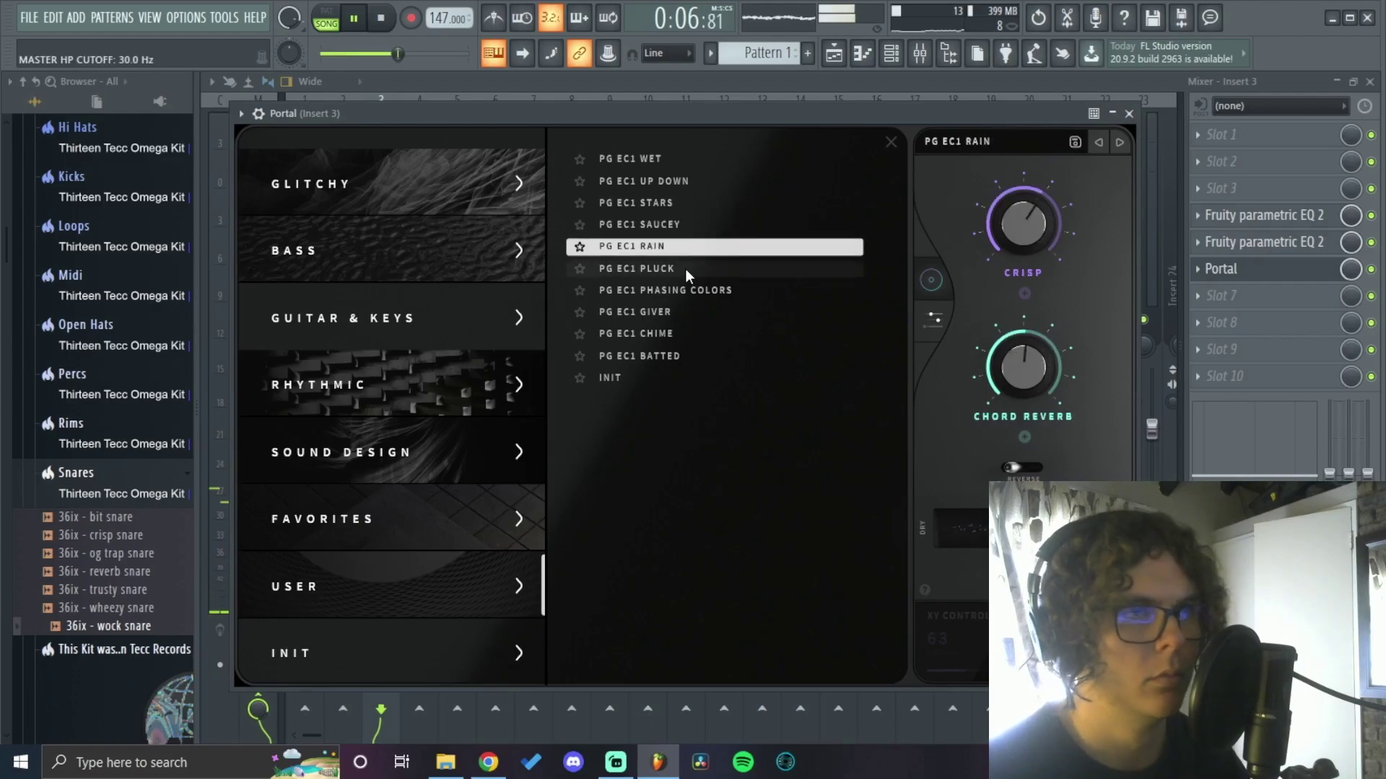
left_click(686, 269)
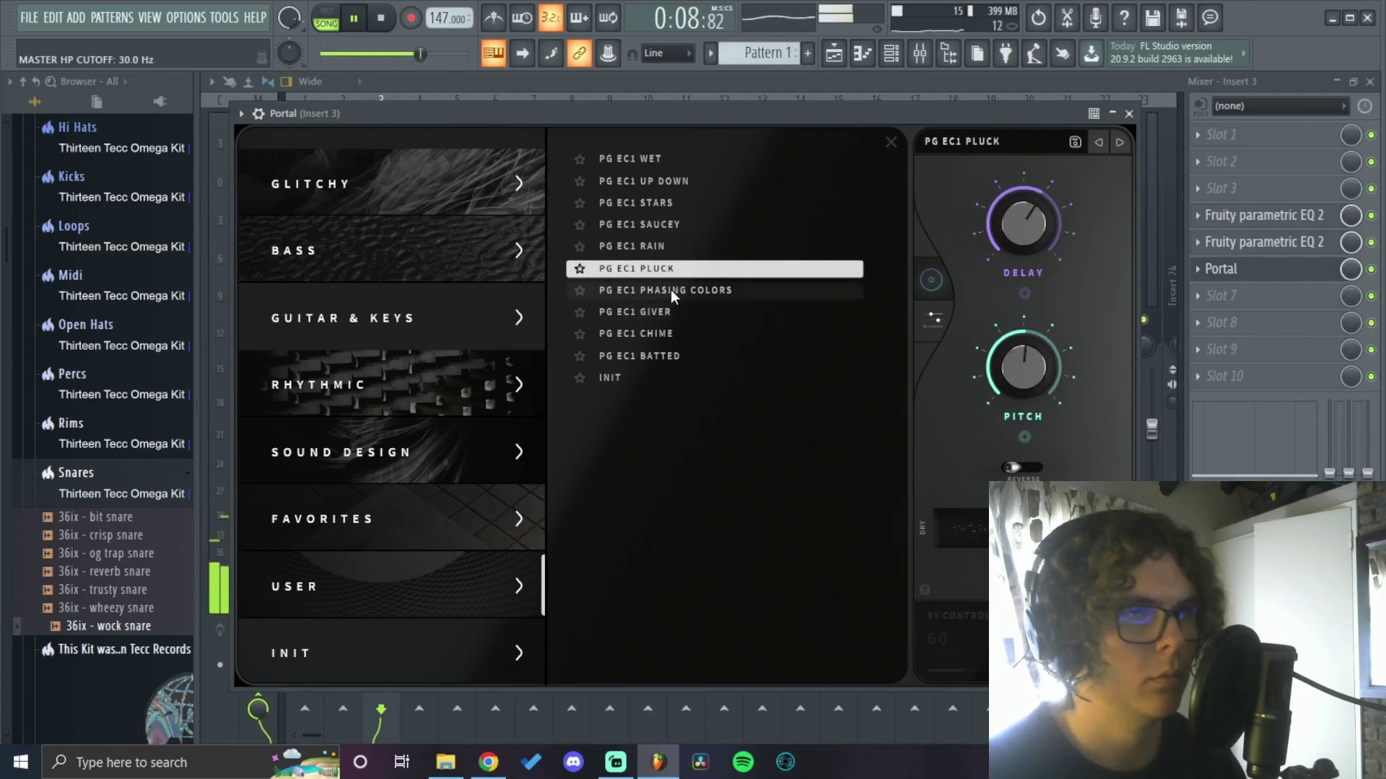
left_click(670, 292)
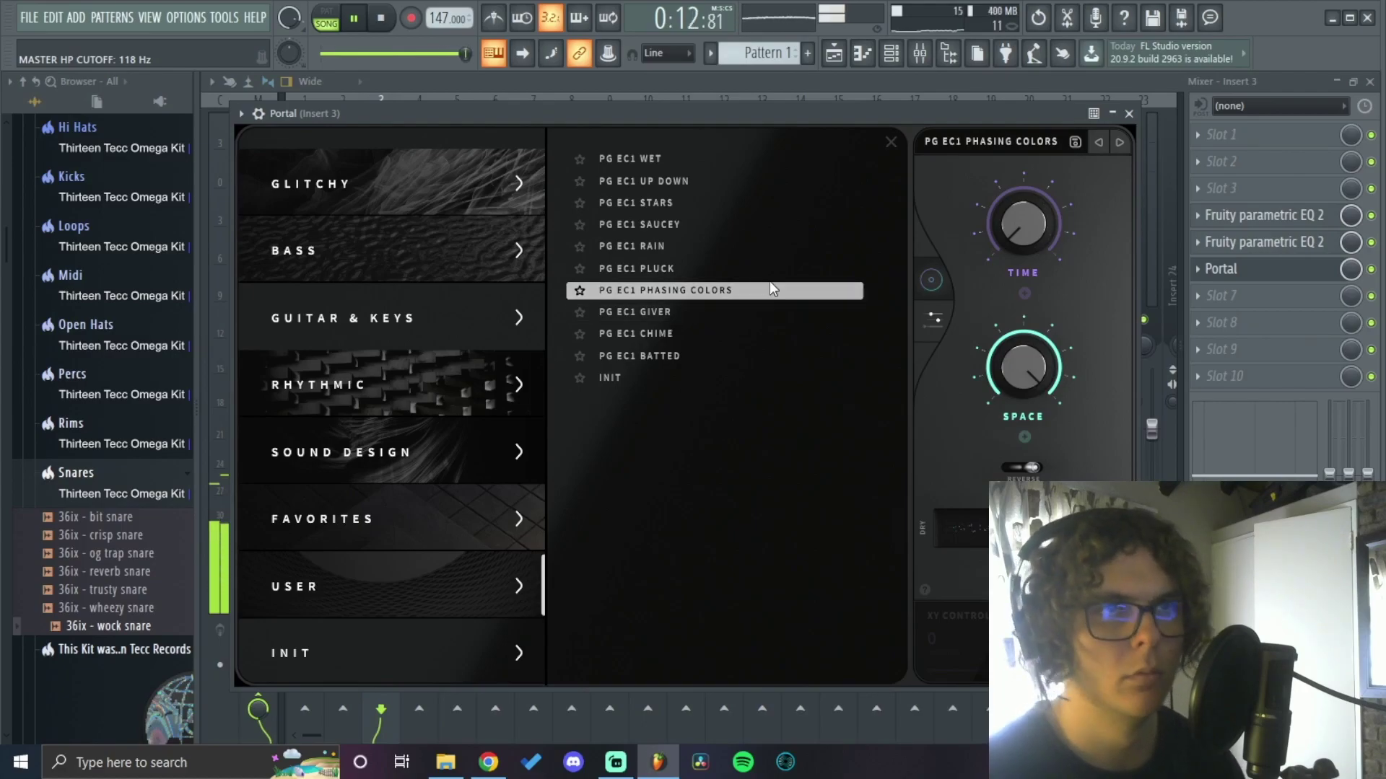
left_click(1129, 114)
key("space")
Step: Search the plugin list for "shaper" and load ShaperBox2 into slot 7 of Insert 3
left_click(1246, 298)
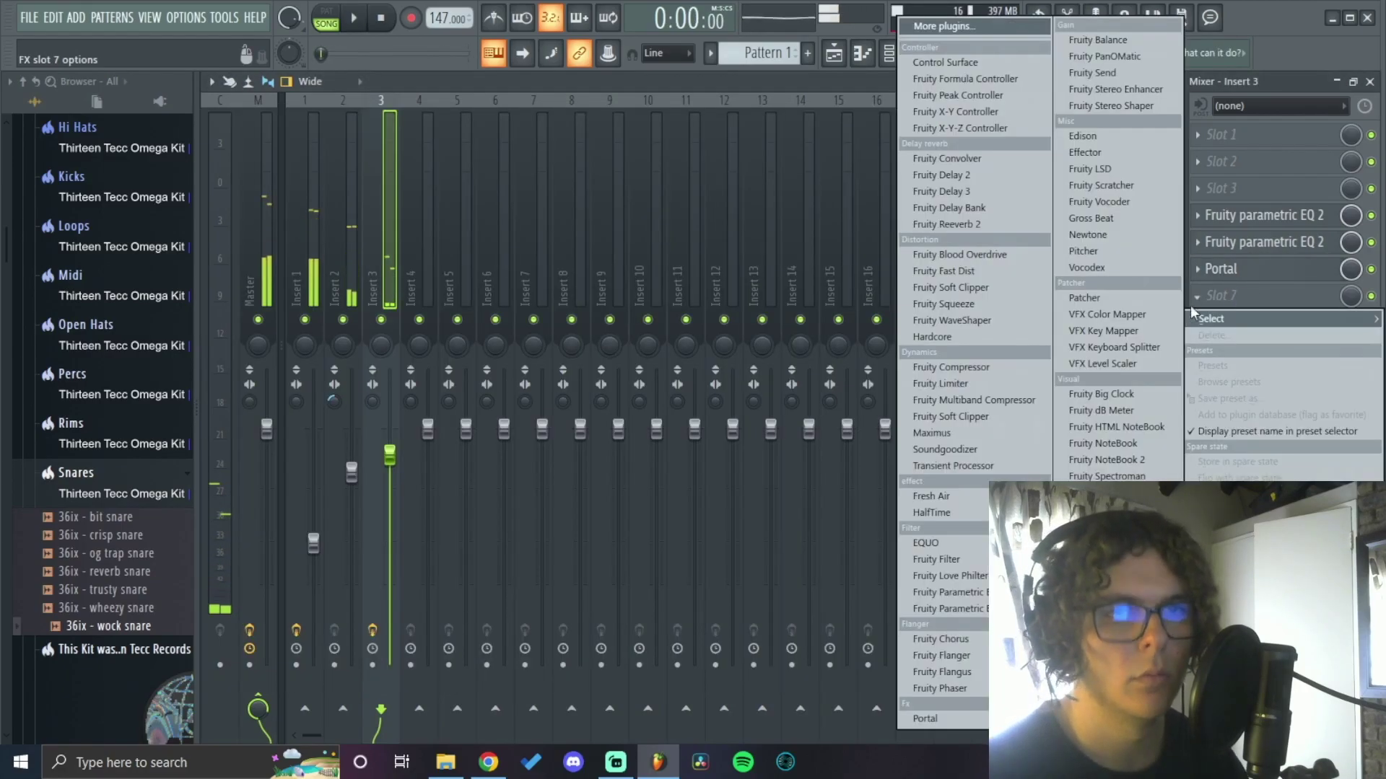
left_click(1002, 26)
type("shaper")
double_click(591, 112)
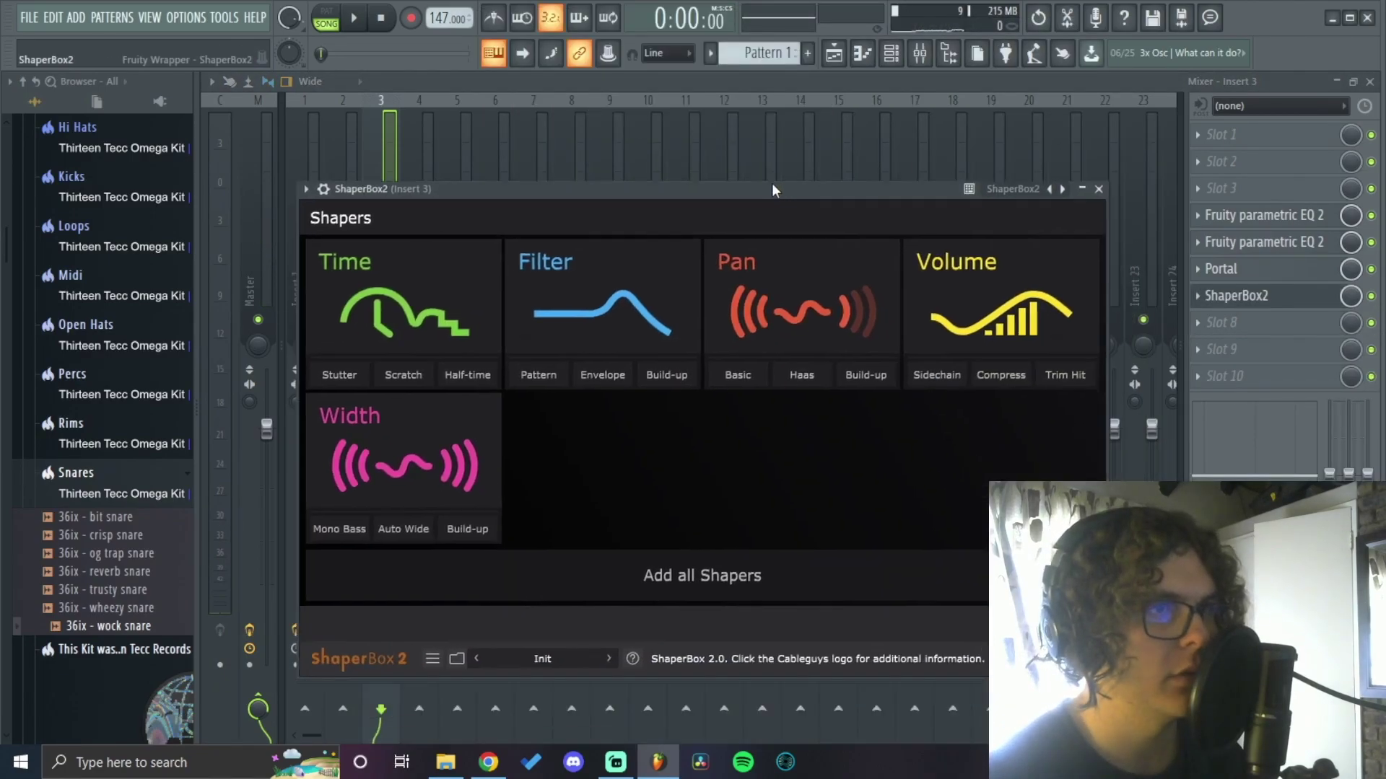
left_click_drag(741, 141, 773, 117)
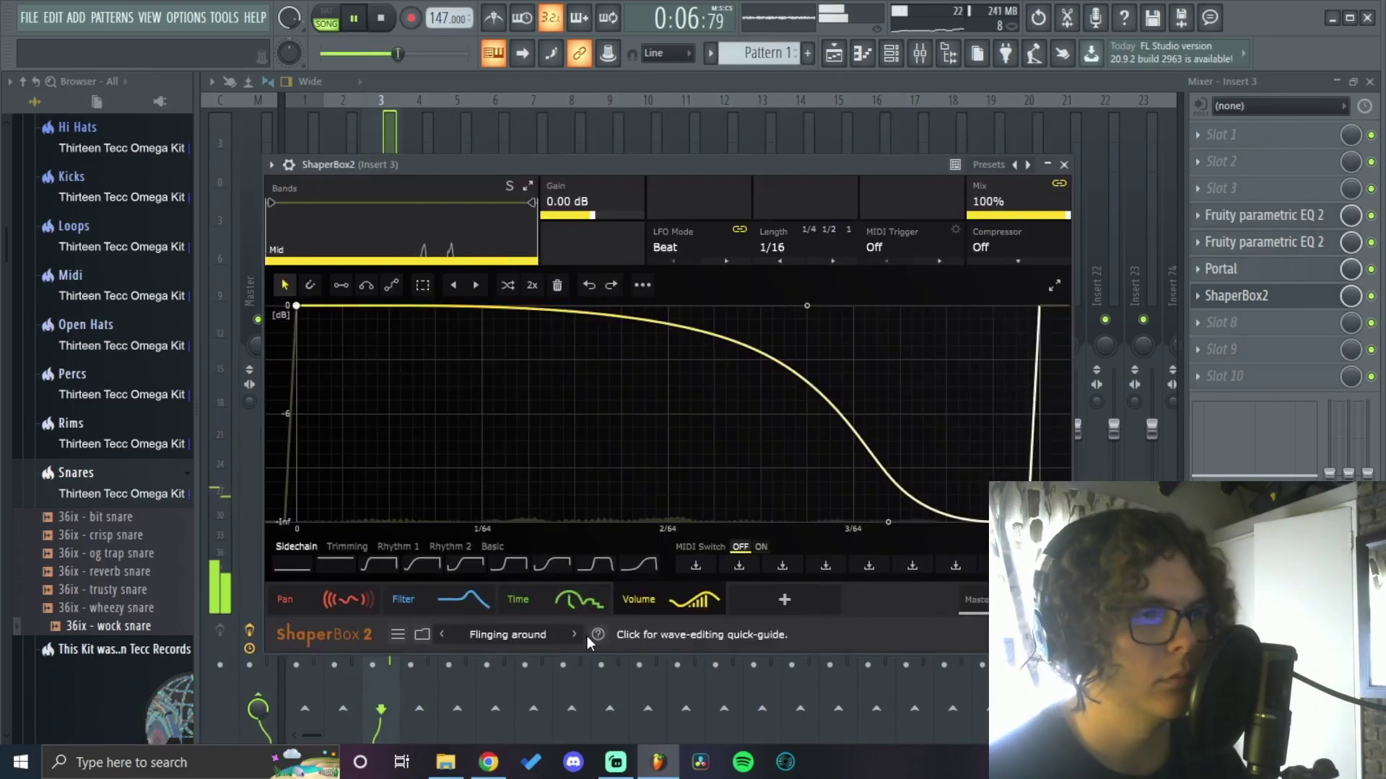
Step: Advance ShaperBox2 to the Repper preset, open its preset library, and load Pluck rhythm
left_click(570, 635)
left_click(509, 637)
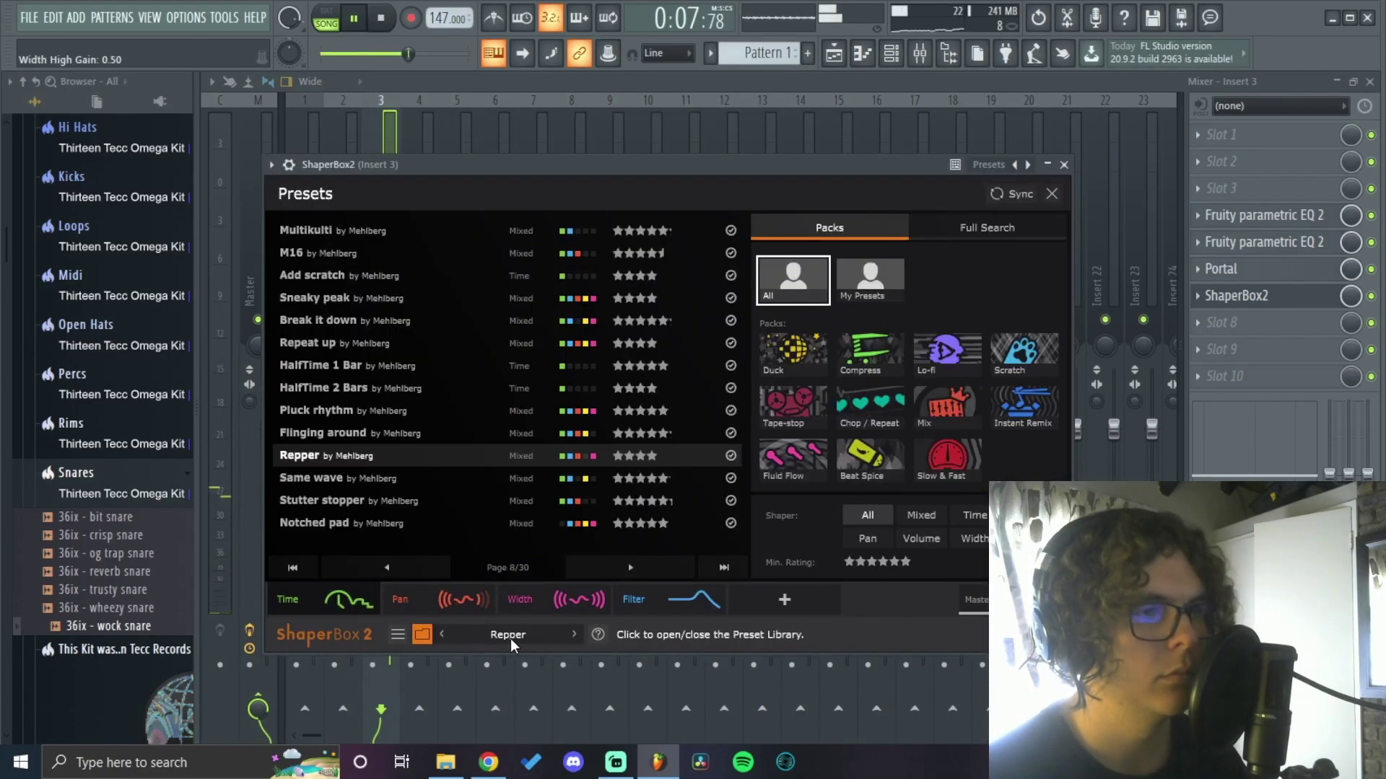
left_click(411, 410)
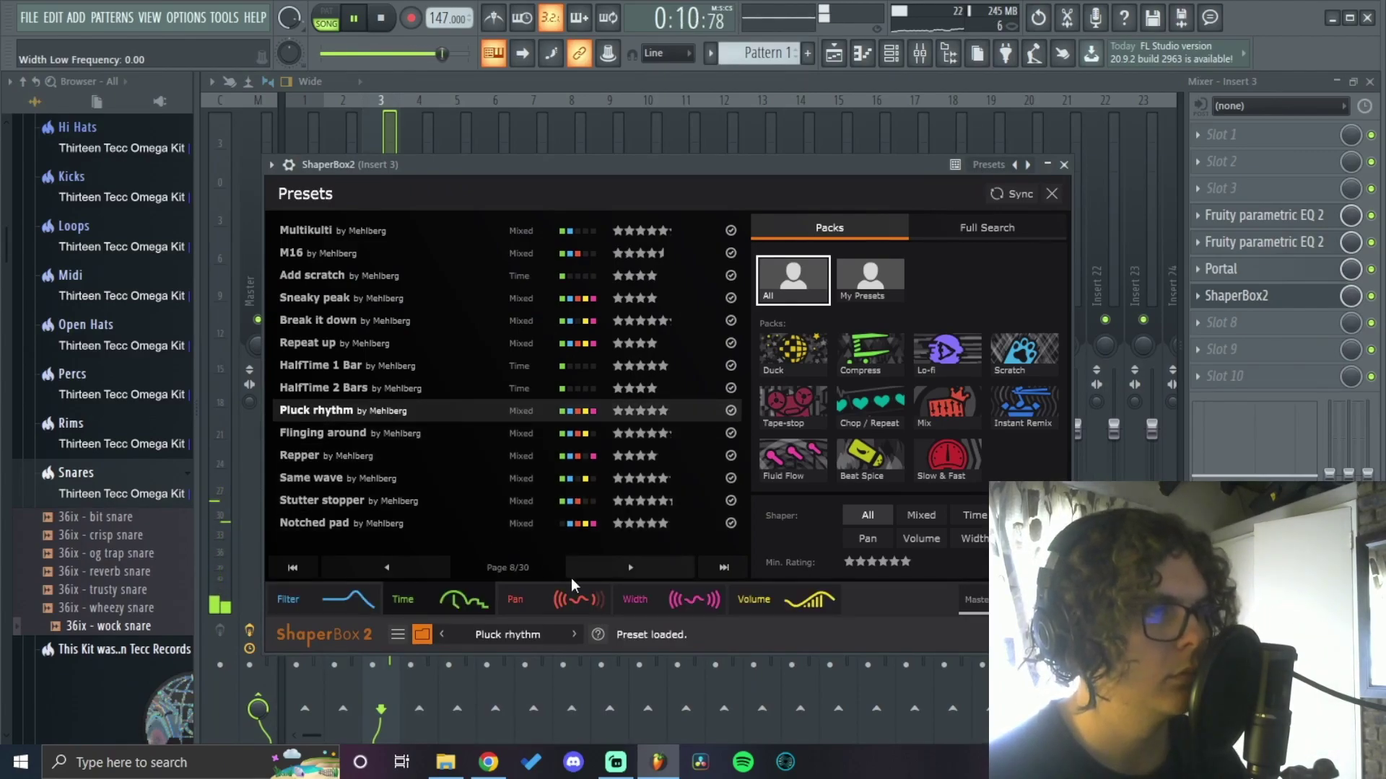
Step: Browse further pages of ShaperBox2's preset library, audition EDM rhythm, load Break SC, and close the plugin
left_click(611, 567)
left_click(461, 386)
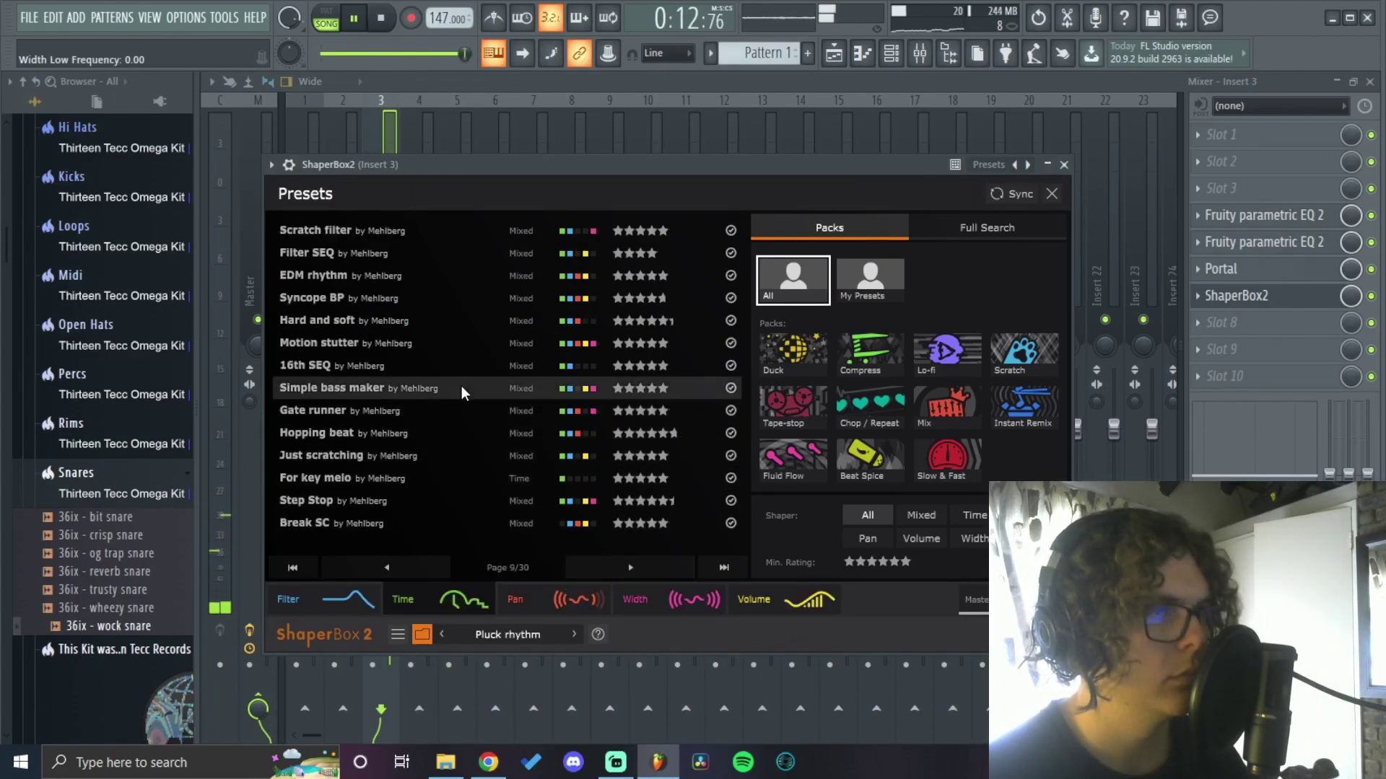
left_click(403, 302)
left_click(398, 278)
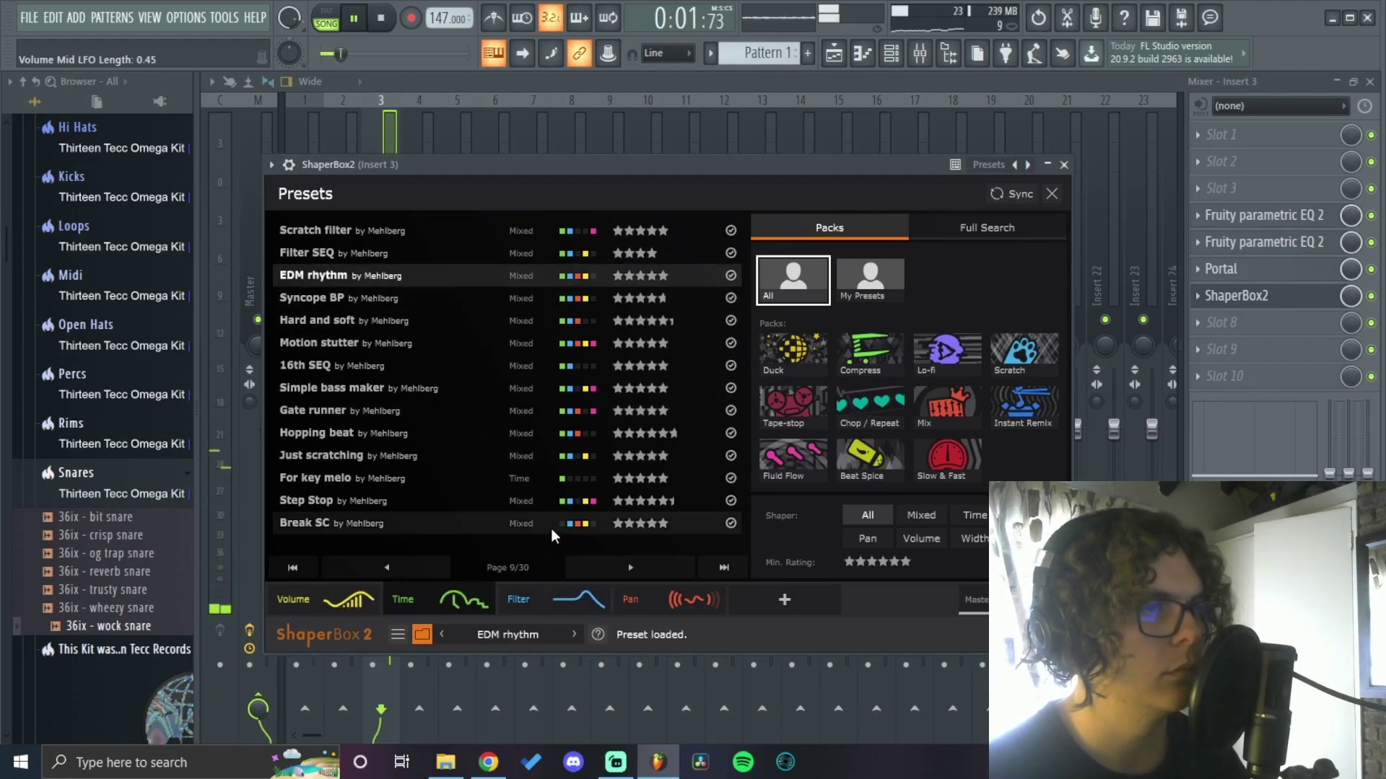
left_click(489, 529)
left_click(628, 567)
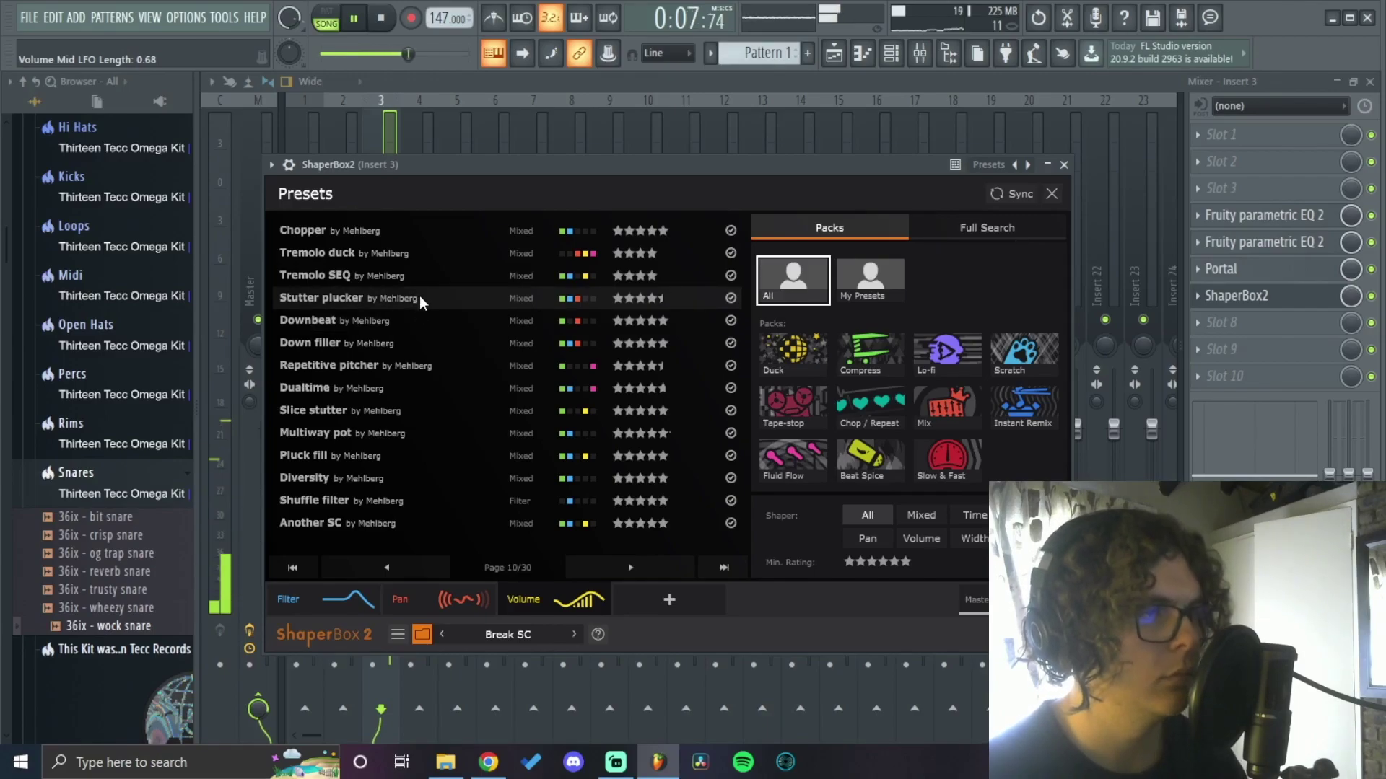
left_click(1064, 165)
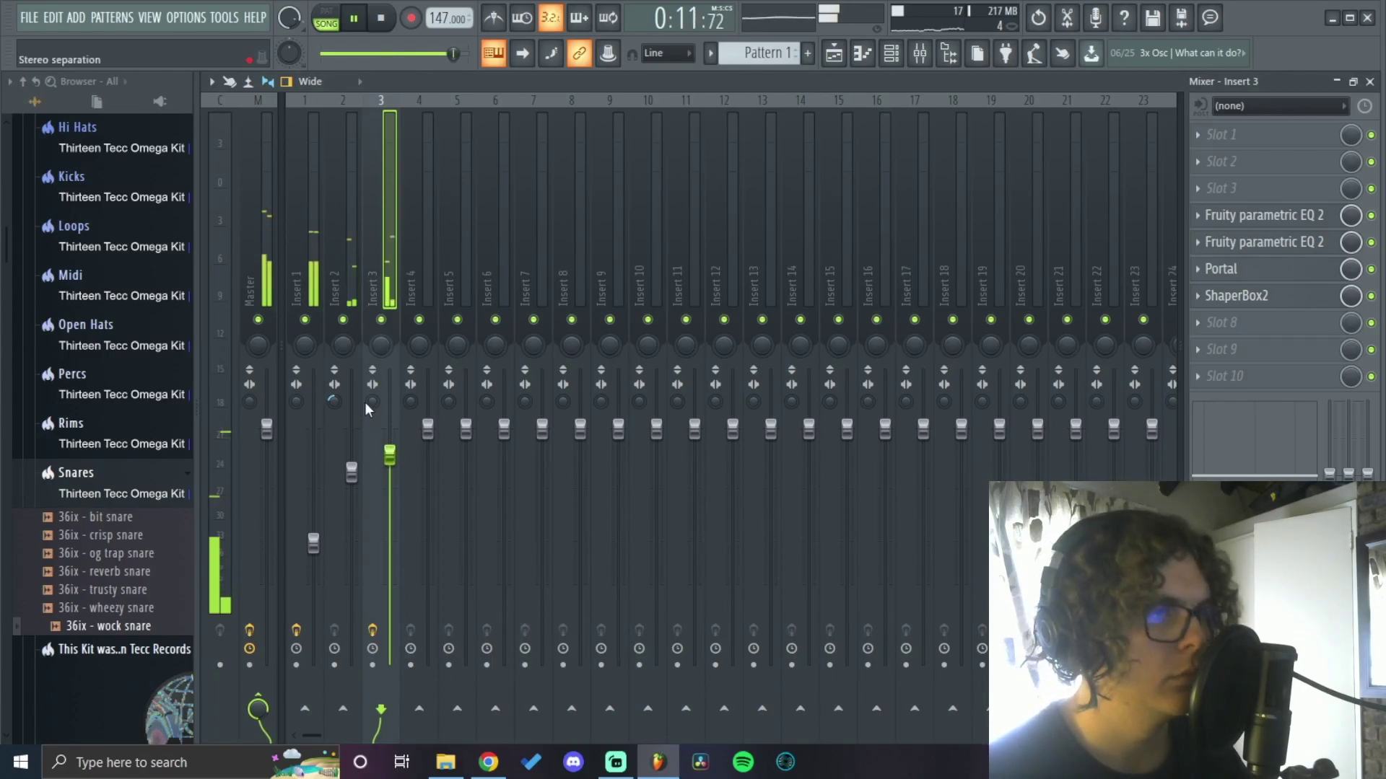
Step: Fine-tune Insert 3's stereo separation and volume against the beat, and stop playback in the playlist
left_click(849, 61)
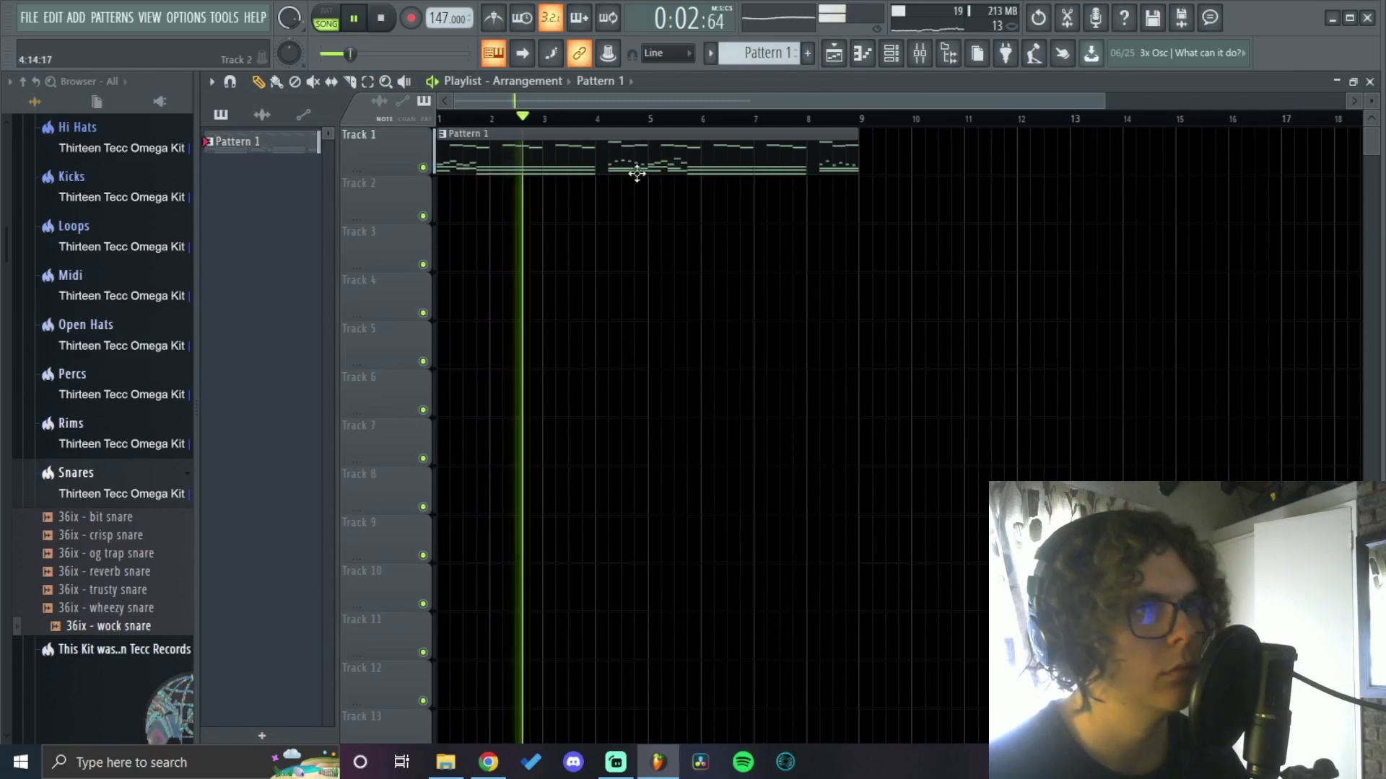
left_click(920, 54)
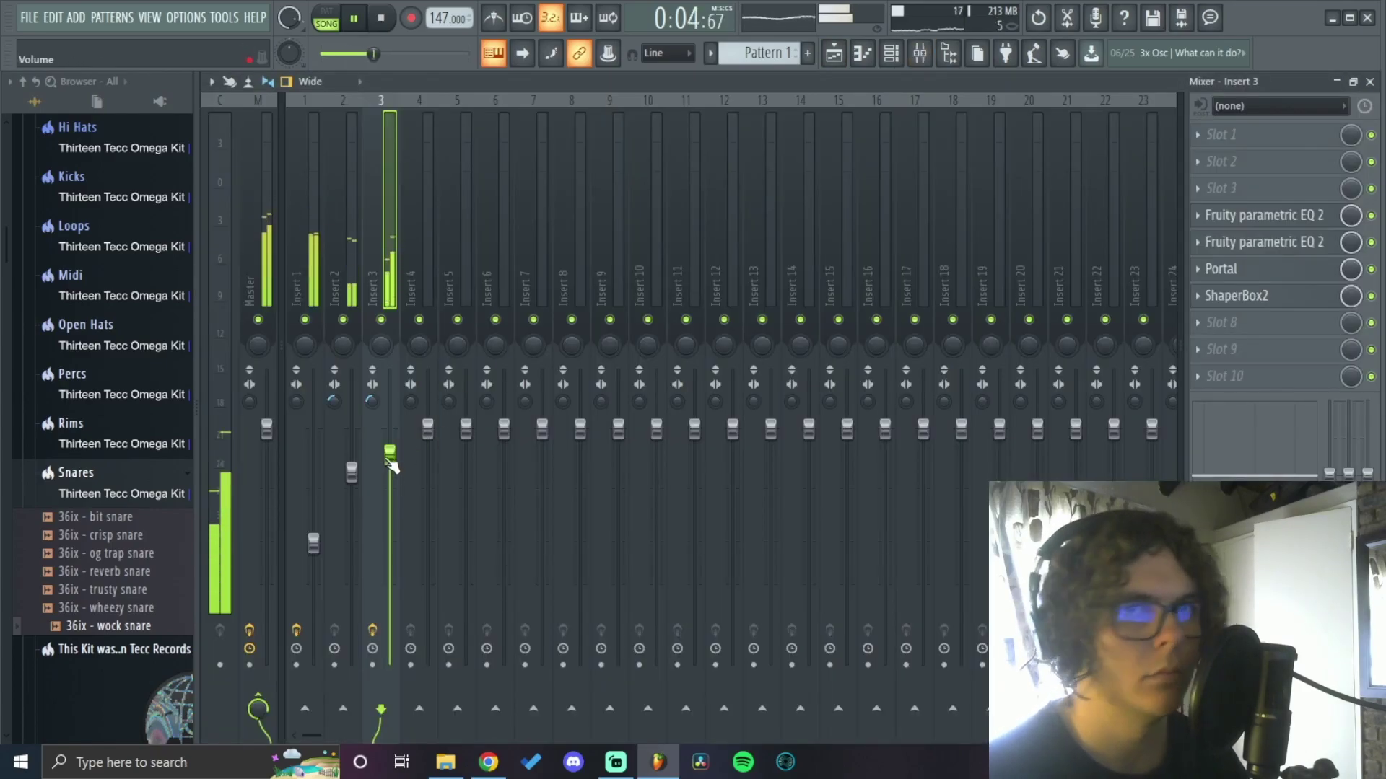
left_click(834, 53)
key("space")
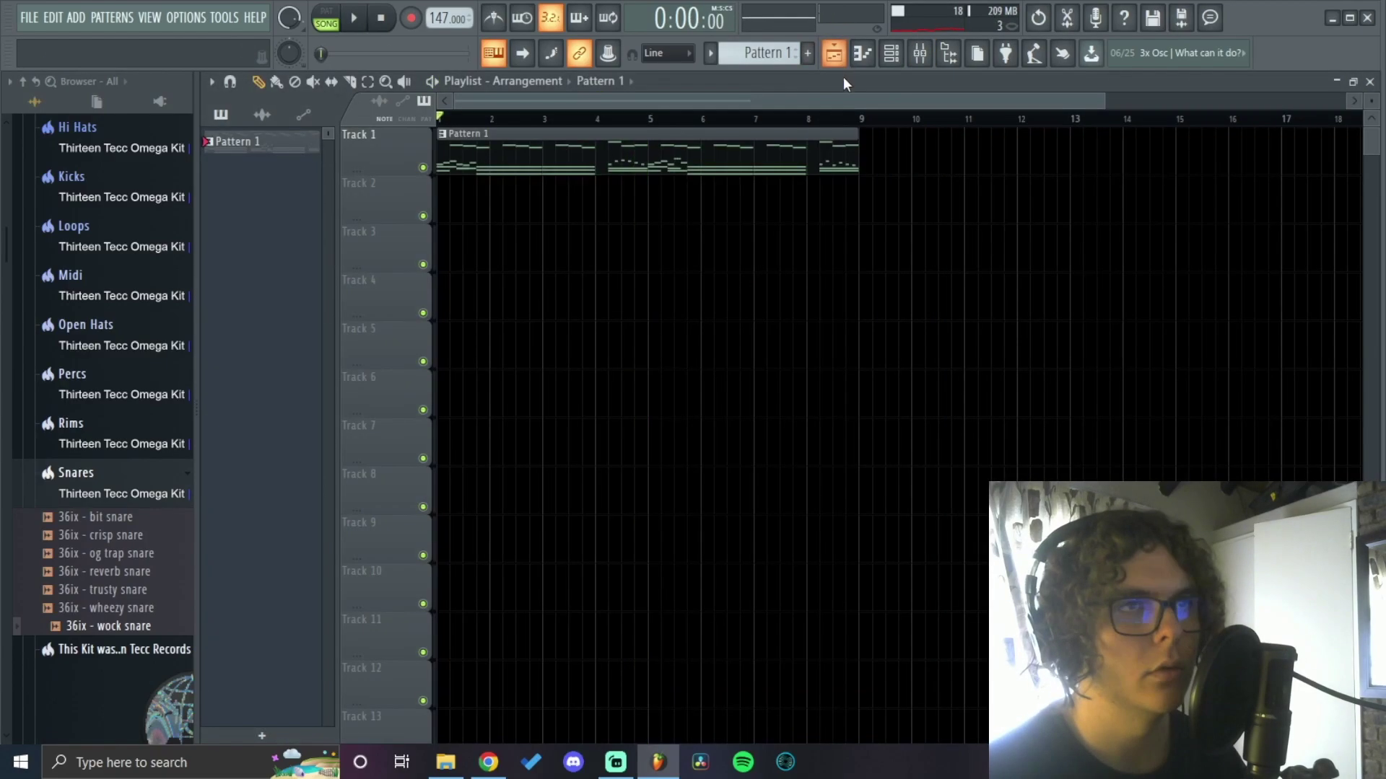
left_click(892, 54)
left_click(877, 396)
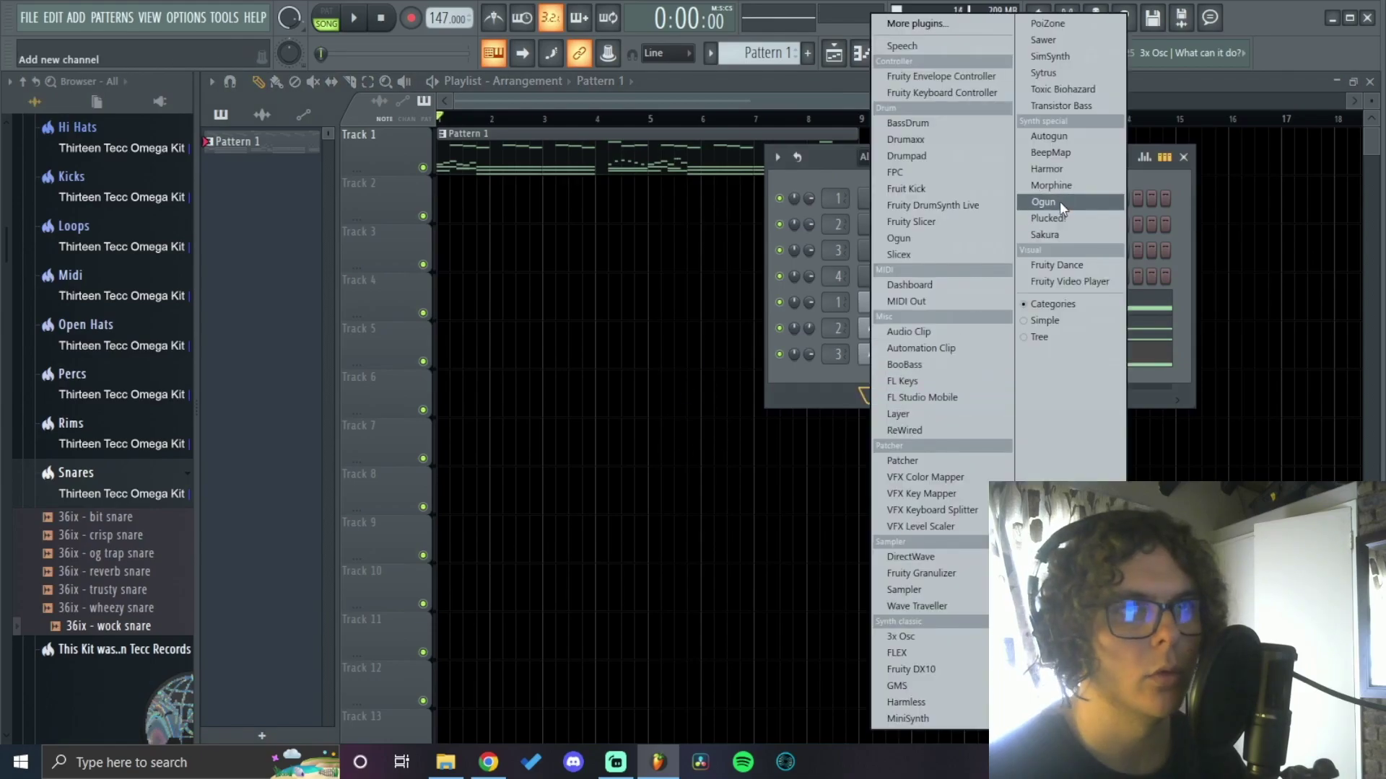
left_click(1049, 135)
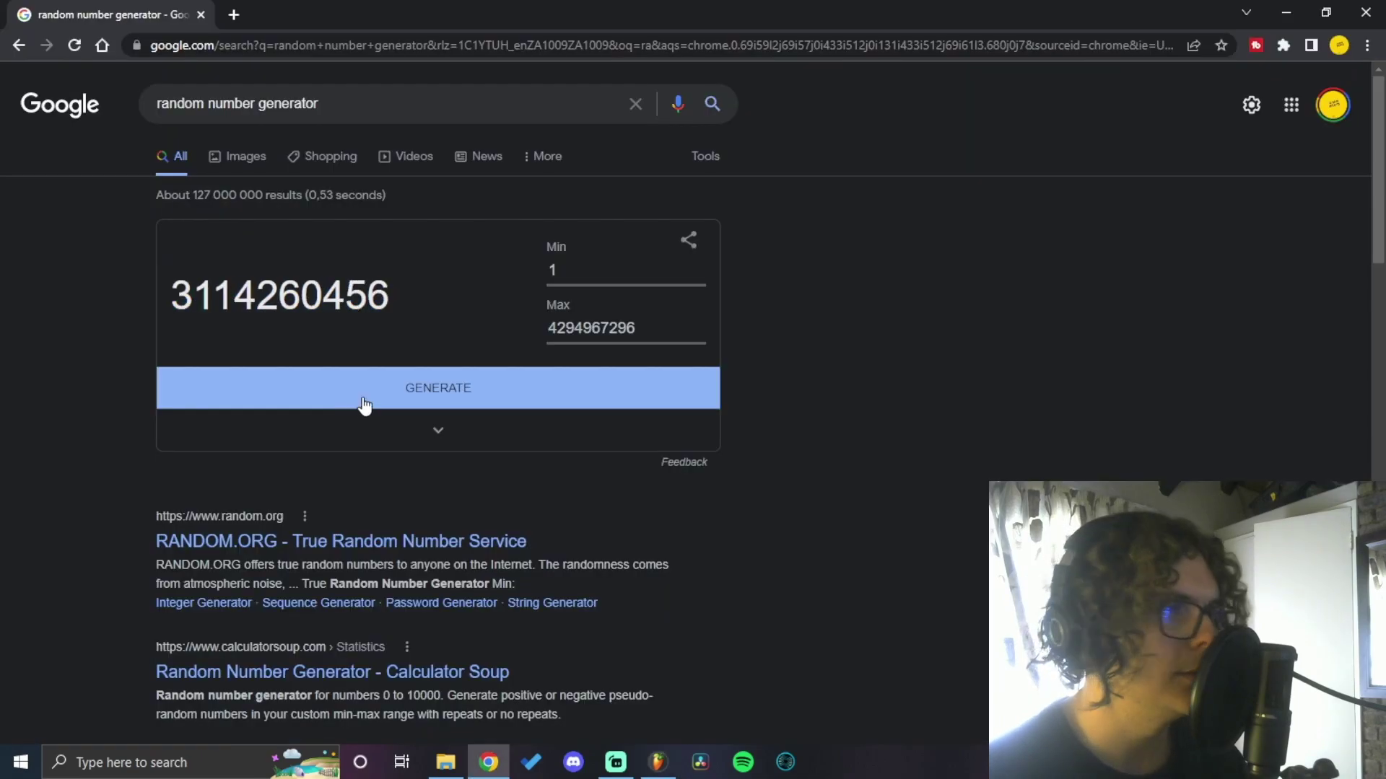
left_click(361, 395)
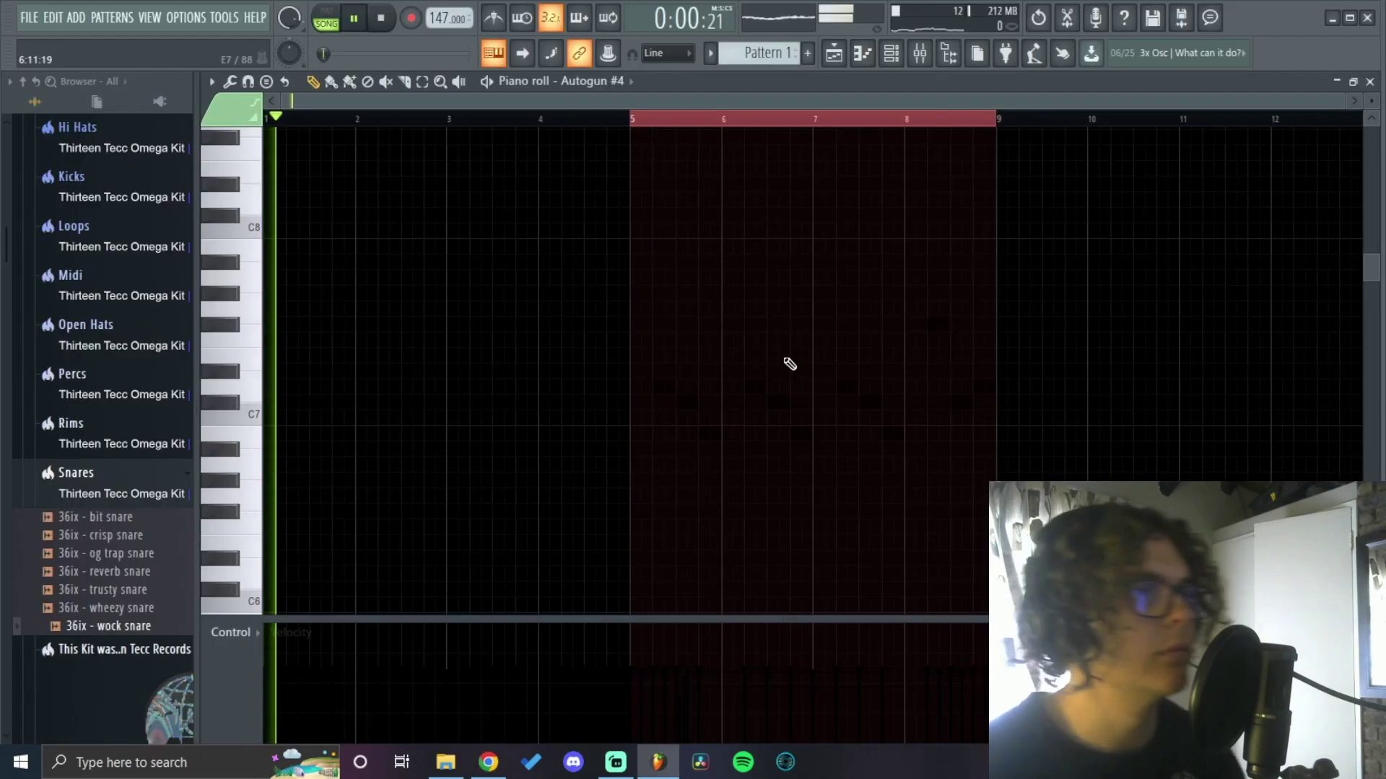
Step: Draw a descending G8, F#8, E8, D8 motif in eighth-note spacing at the start of Autogun #4's piano roll and play it
key("space")
scroll(310, 252, "up", 3)
left_click_drag(325, 253, 155, 124)
left_click(309, 260, "ctrl")
scroll(309, 260, "up", 2)
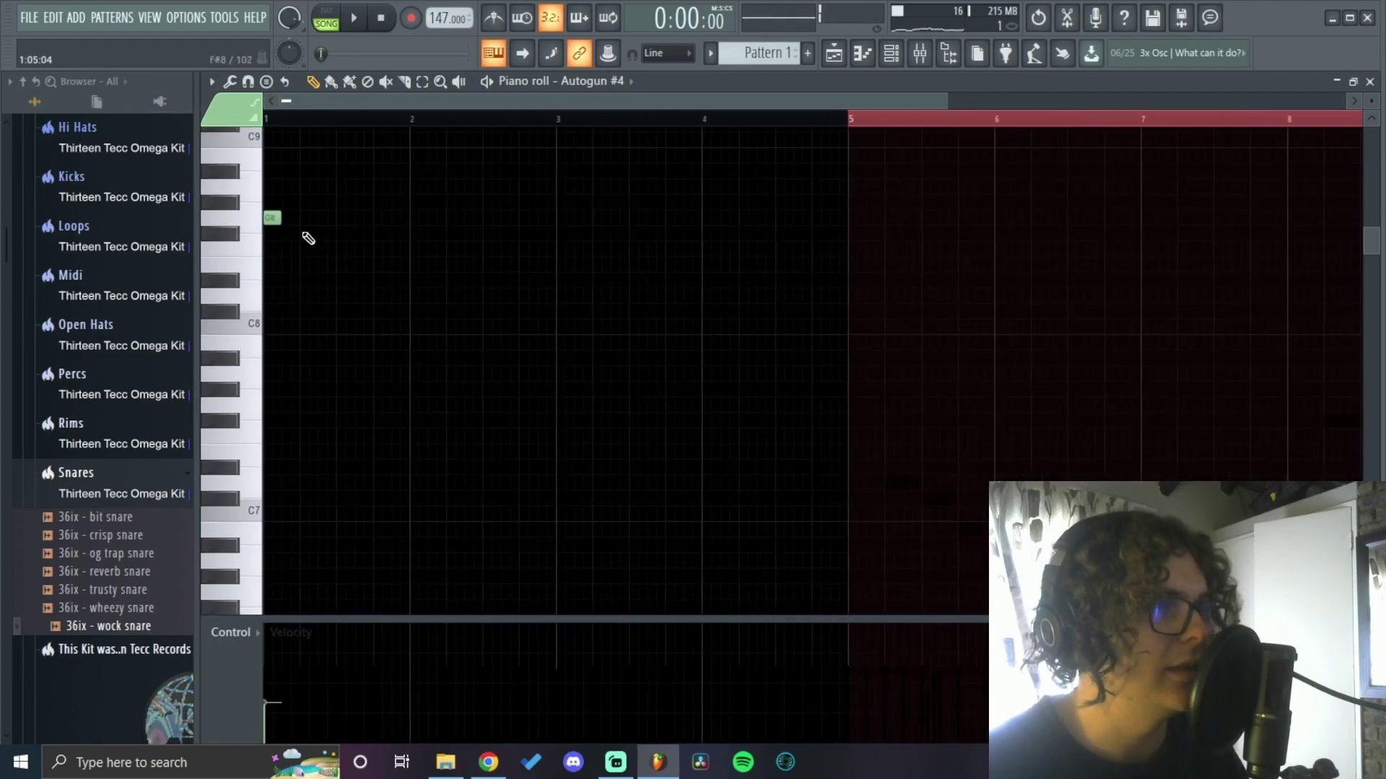
key("space")
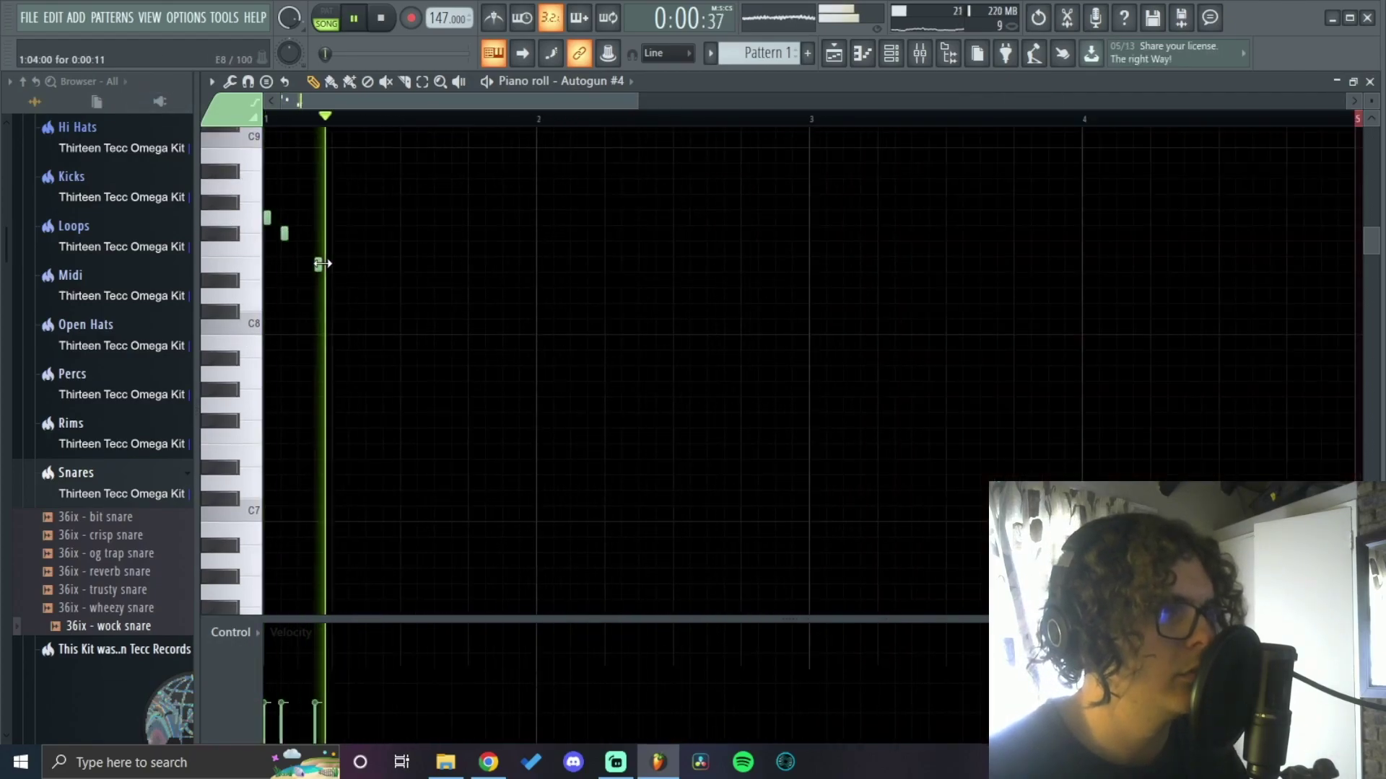
key("space")
right_click(318, 264)
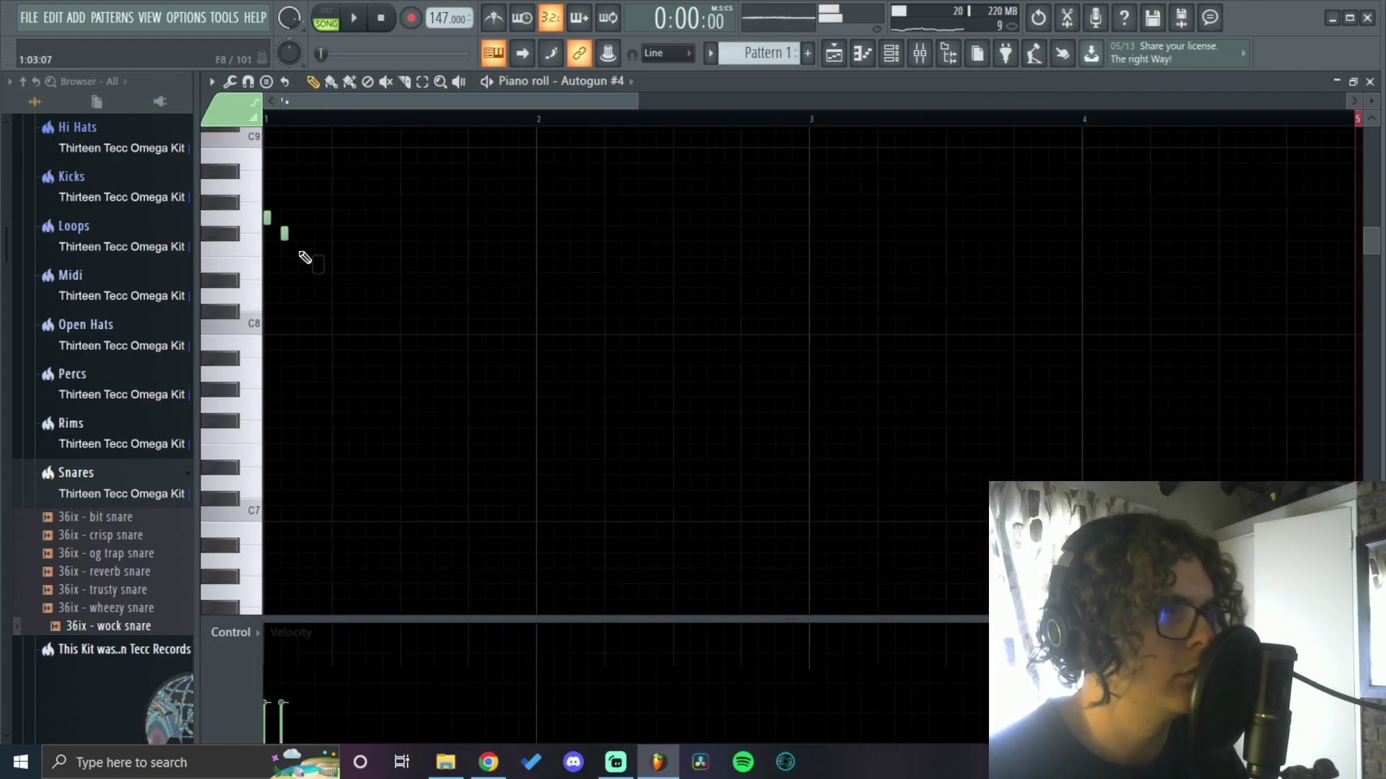
left_click(336, 250)
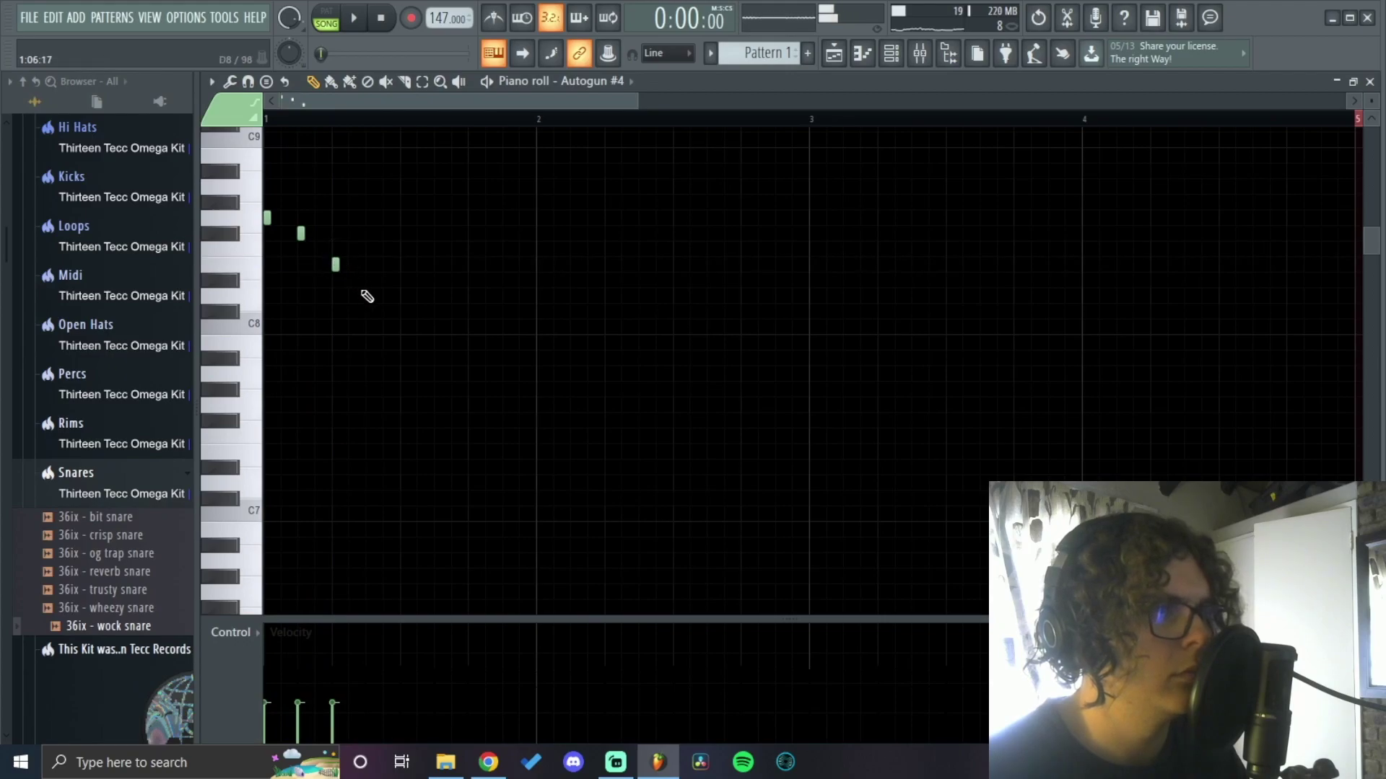
key("space")
scroll(446, 264, "down", 2)
key("space")
Step: Select the four-note half-bar motif and duplicate it repeatedly until it fills eight bars
left_click_drag(369, 121, 2, 123)
key("space")
key("ctrl+b")
key("ctrl+b")
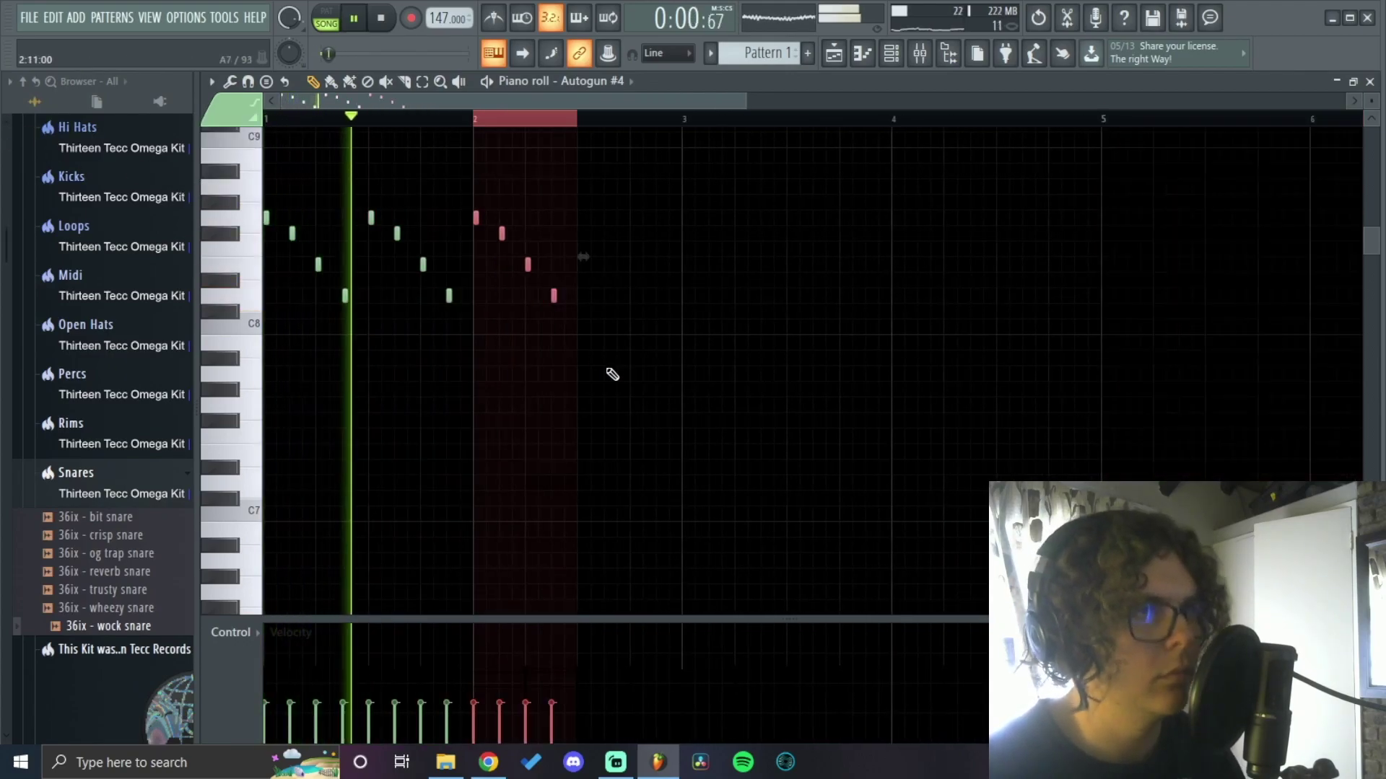
key("ctrl+b")
key("ctrl+b")
scroll(603, 366, "down", 2)
key("ctrl+b")
key("ctrl+b")
key("ctrl+b")
key("ctrl+b")
key("ctrl+b")
key("ctrl+b")
key("ctrl+b")
key("ctrl+b")
key("ctrl+b")
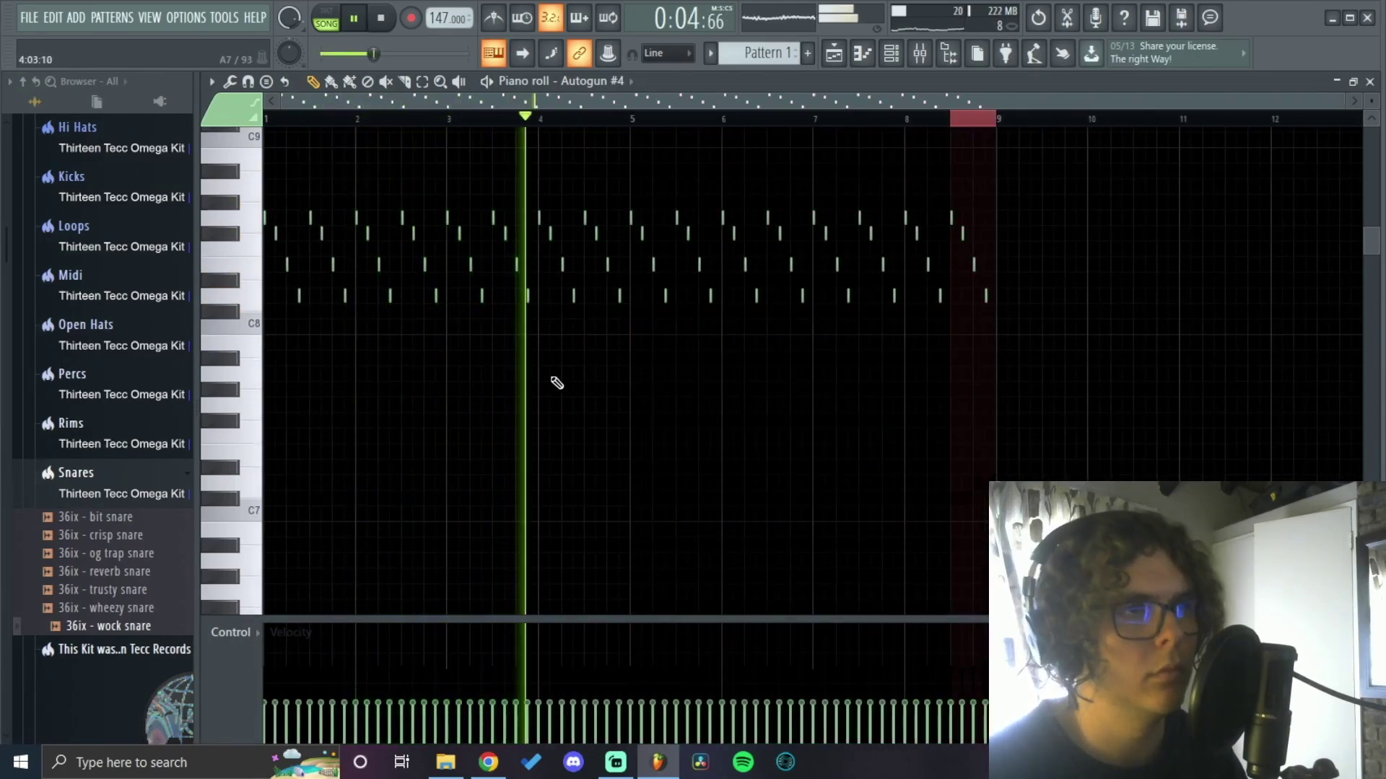
Step: Vary the second half of bar 4 to the notes D8, F#8, C#8 and B7, and resume playback
scroll(583, 339, "up", 3)
key("ctrl+d")
key("space")
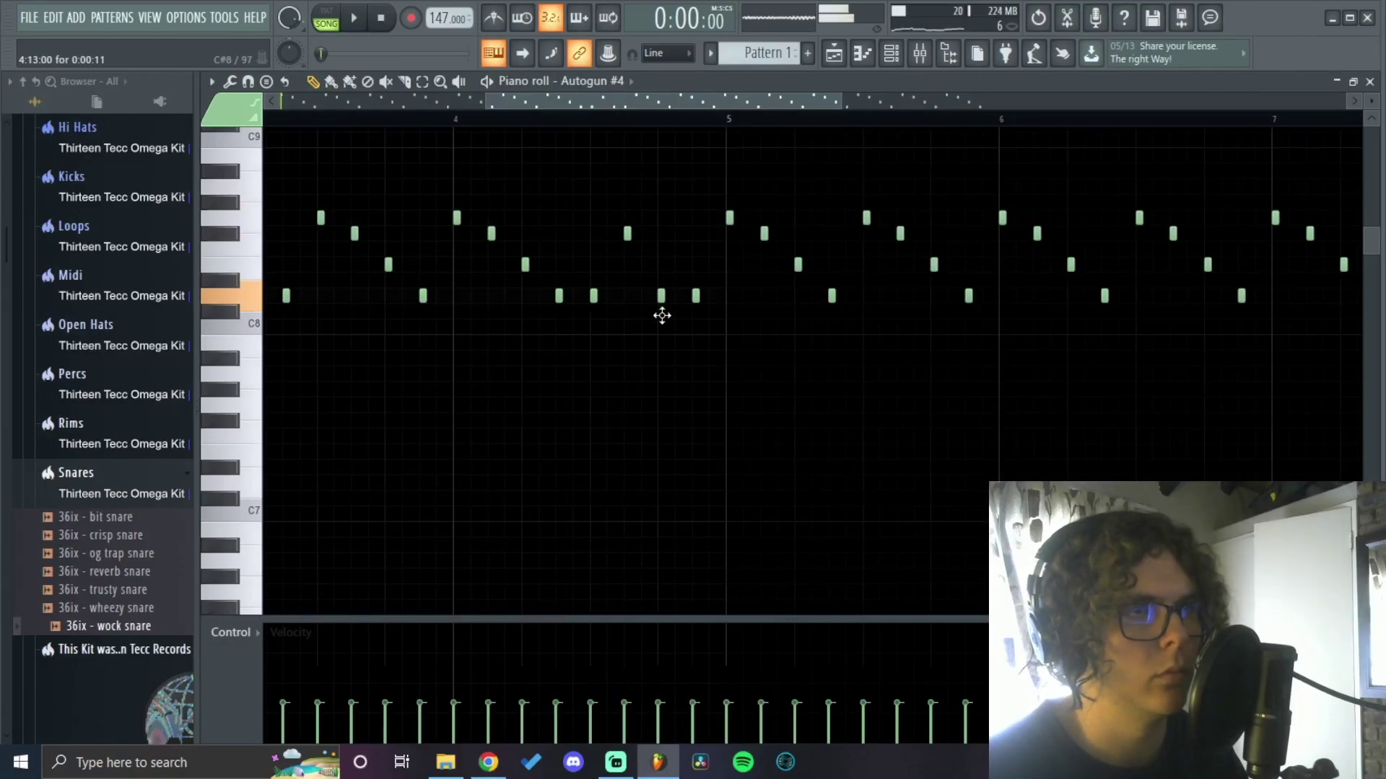
left_click_drag(696, 314, 696, 344)
scroll(766, 358, "down", 4)
key("space")
Step: Delete the notes in bars 5 to 8 and replace them with a duplicate of the first four bars
left_click_drag(1118, 365, 624, 179)
key("Delete")
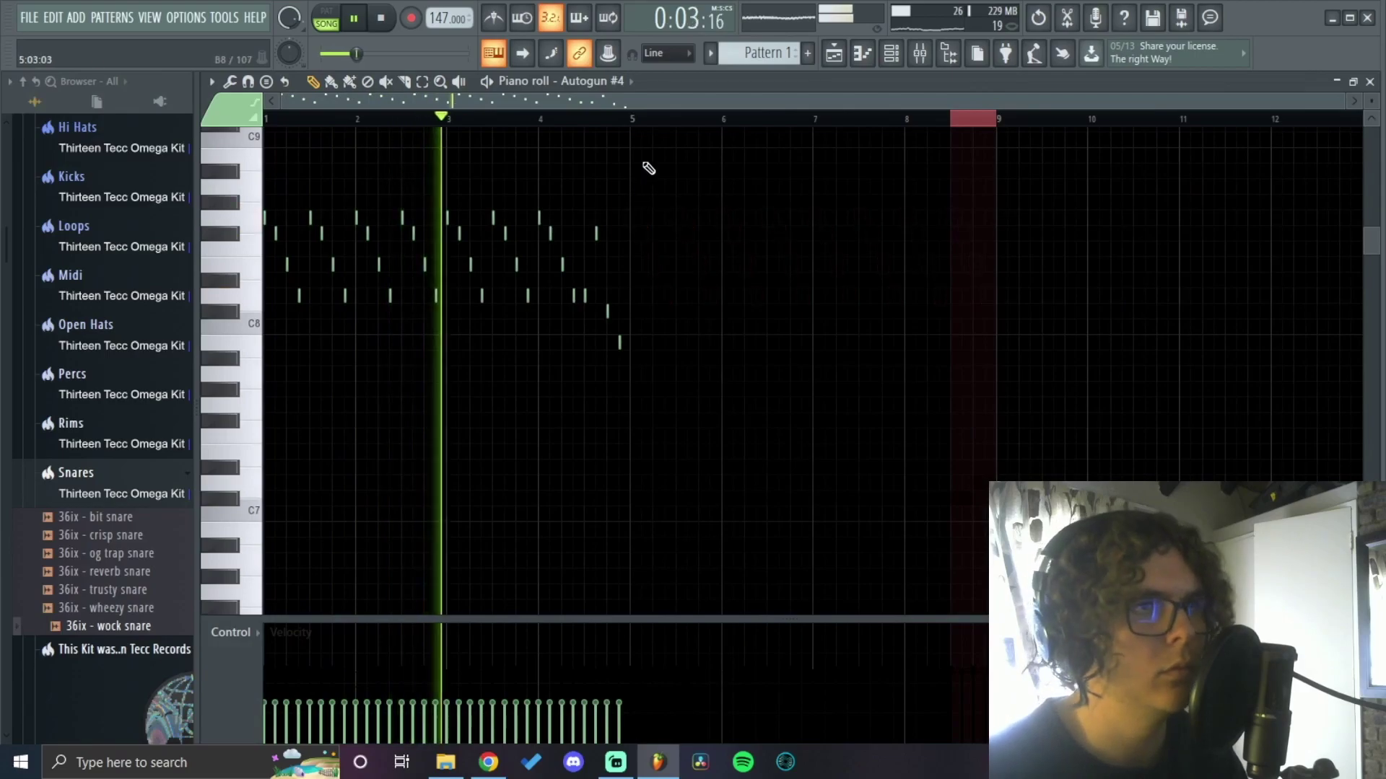
key("ctrl+a")
key("ctrl+b")
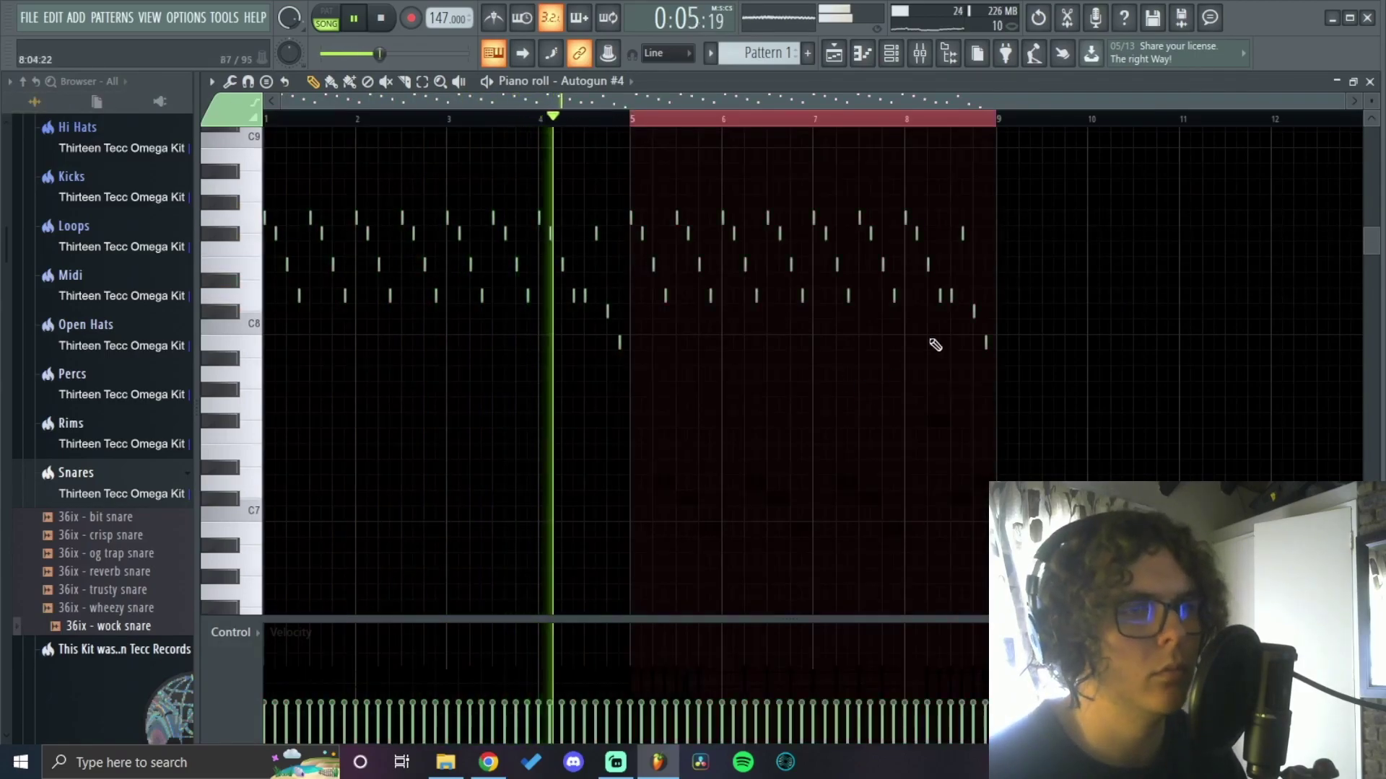
Step: Adjust Insert 4's volume and stereo separation, and filter it in slot 6 with Fruity Parametric EQ 2's 20Hz + 18kHz cut preset, narrowed at both ends
left_click(920, 52)
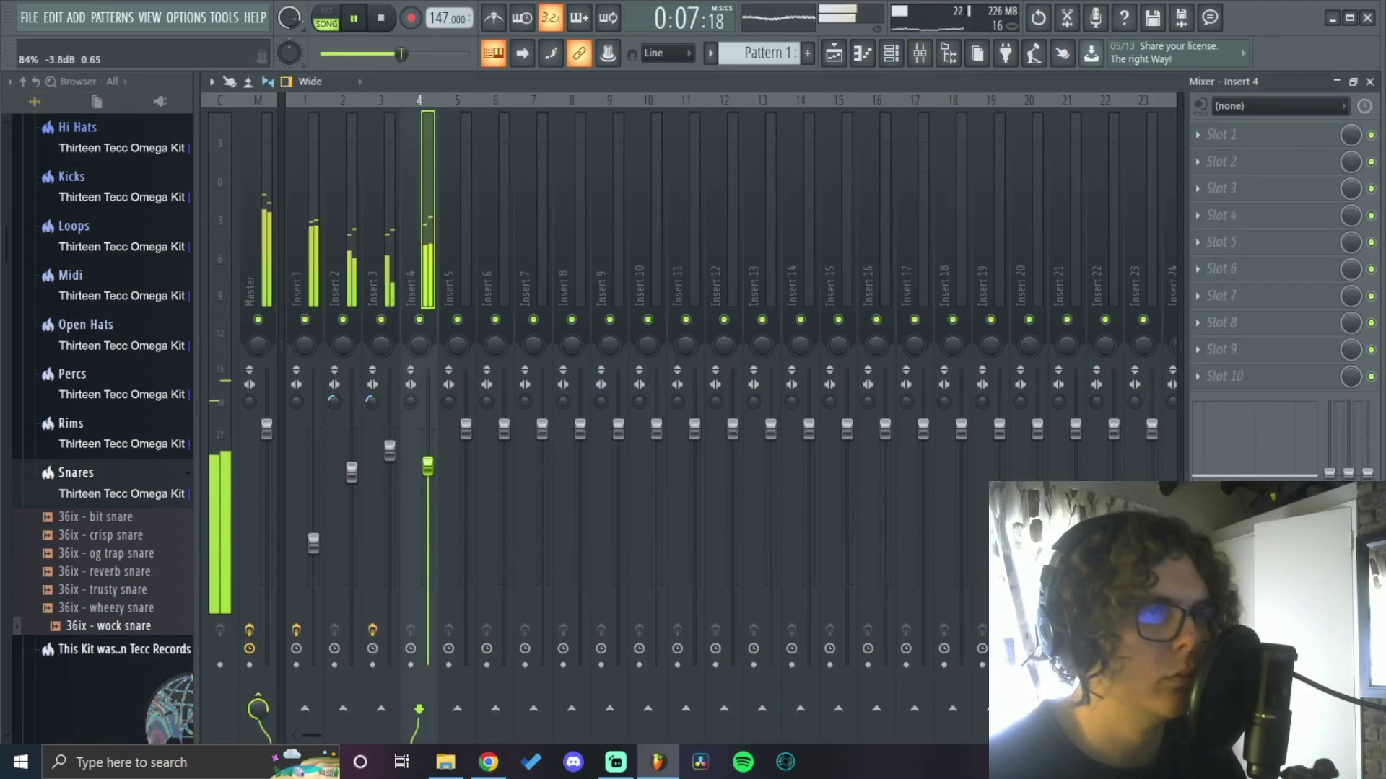
left_click_drag(410, 401, 409, 397)
left_click(1227, 268)
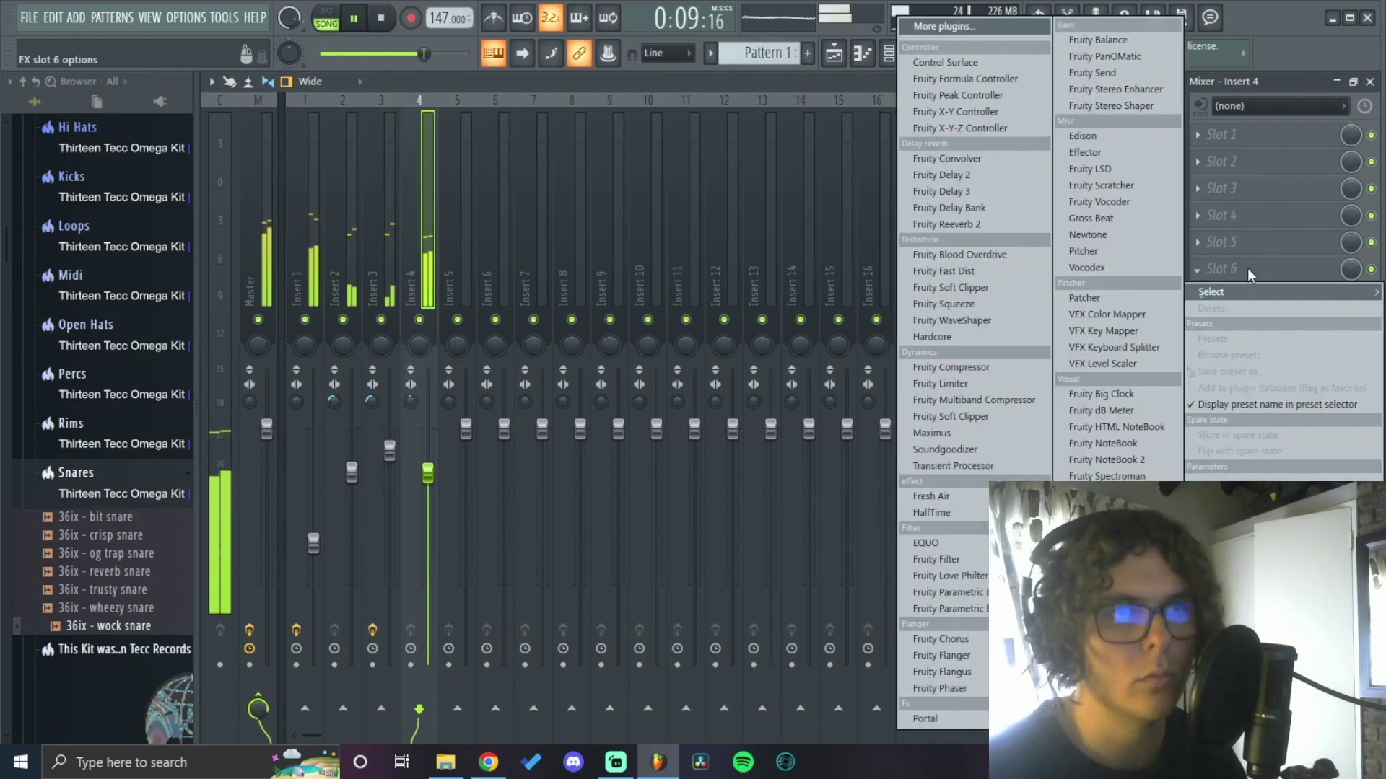
left_click(938, 608)
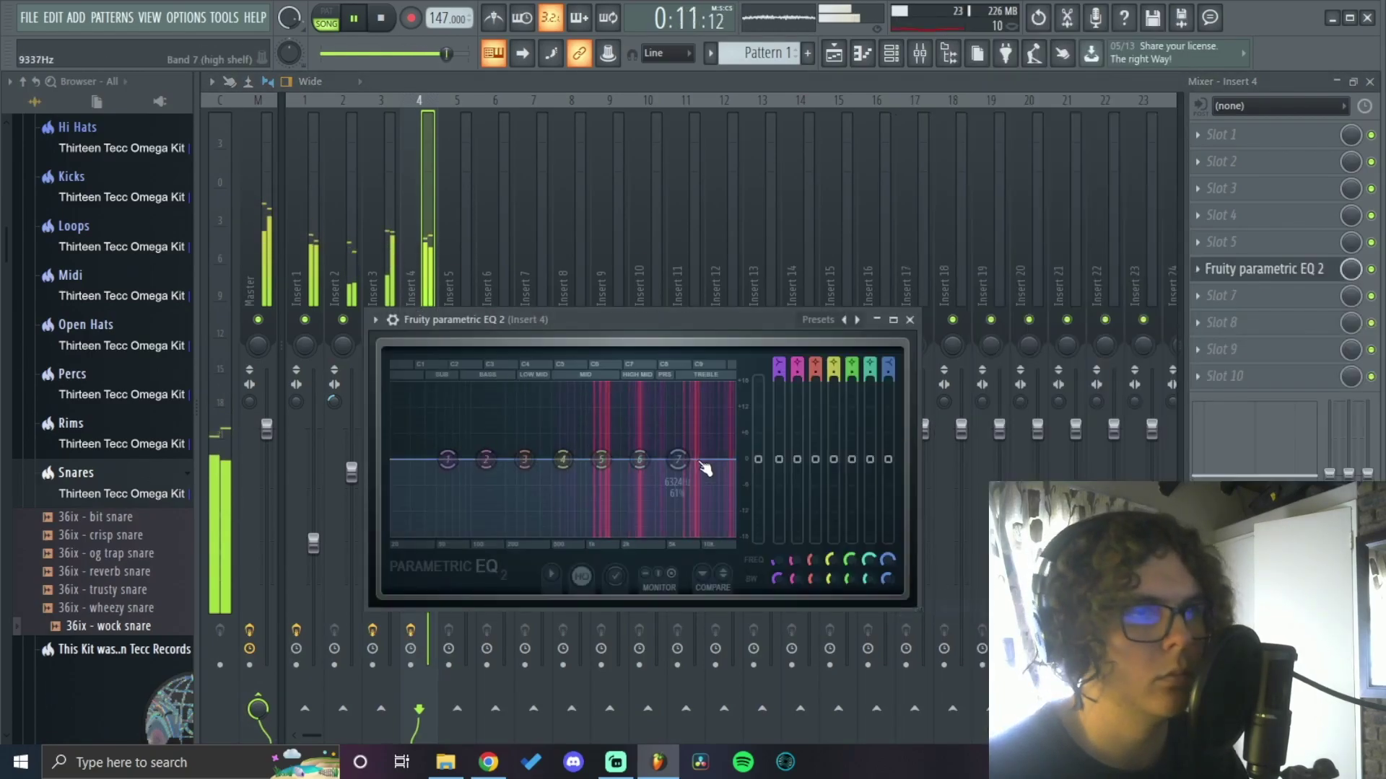
left_click(856, 319)
mouse_move(721, 485)
left_mouse_down()
mouse_move(715, 466)
mouse_move(730, 463)
left_mouse_up()
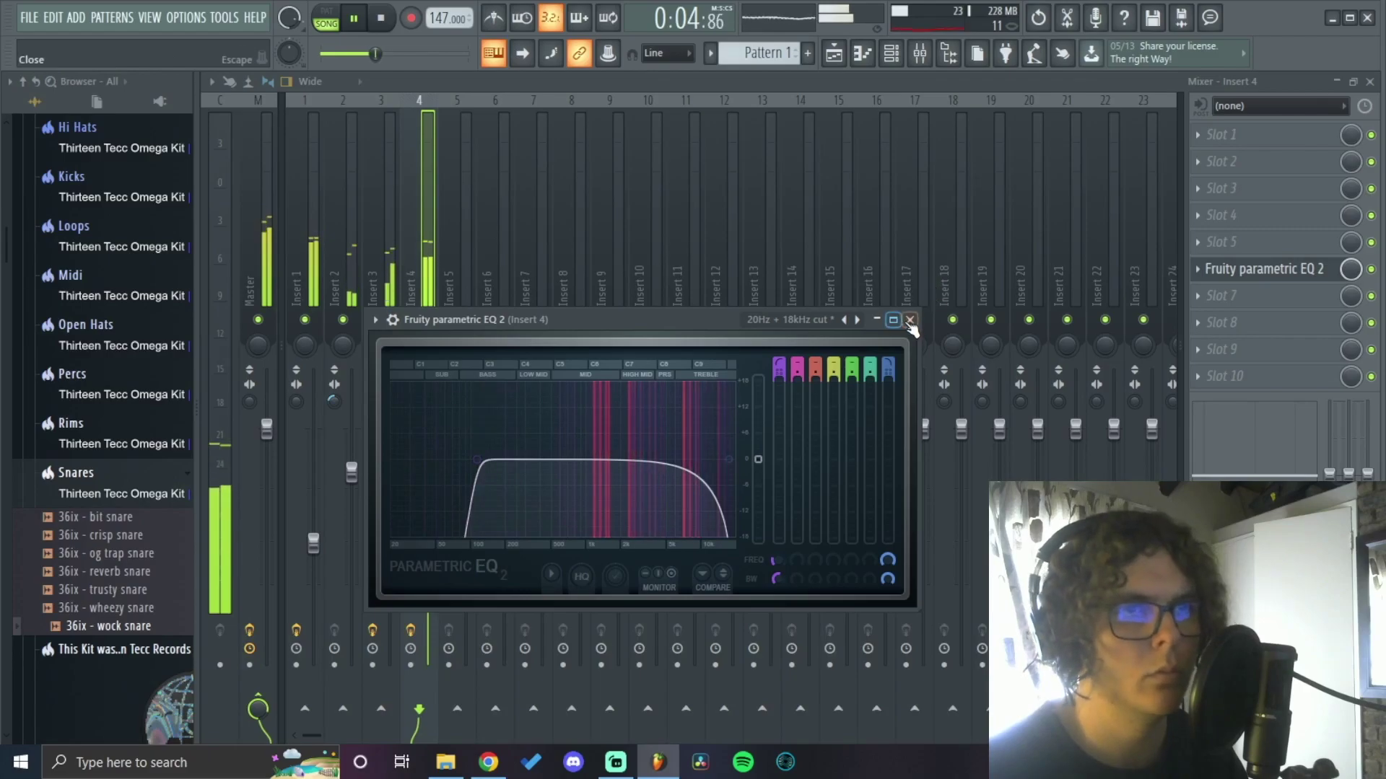
left_click(910, 320)
Step: Transpose Pattern 1 down in semitones from the playlist's pattern picker and play the result
left_click(834, 53)
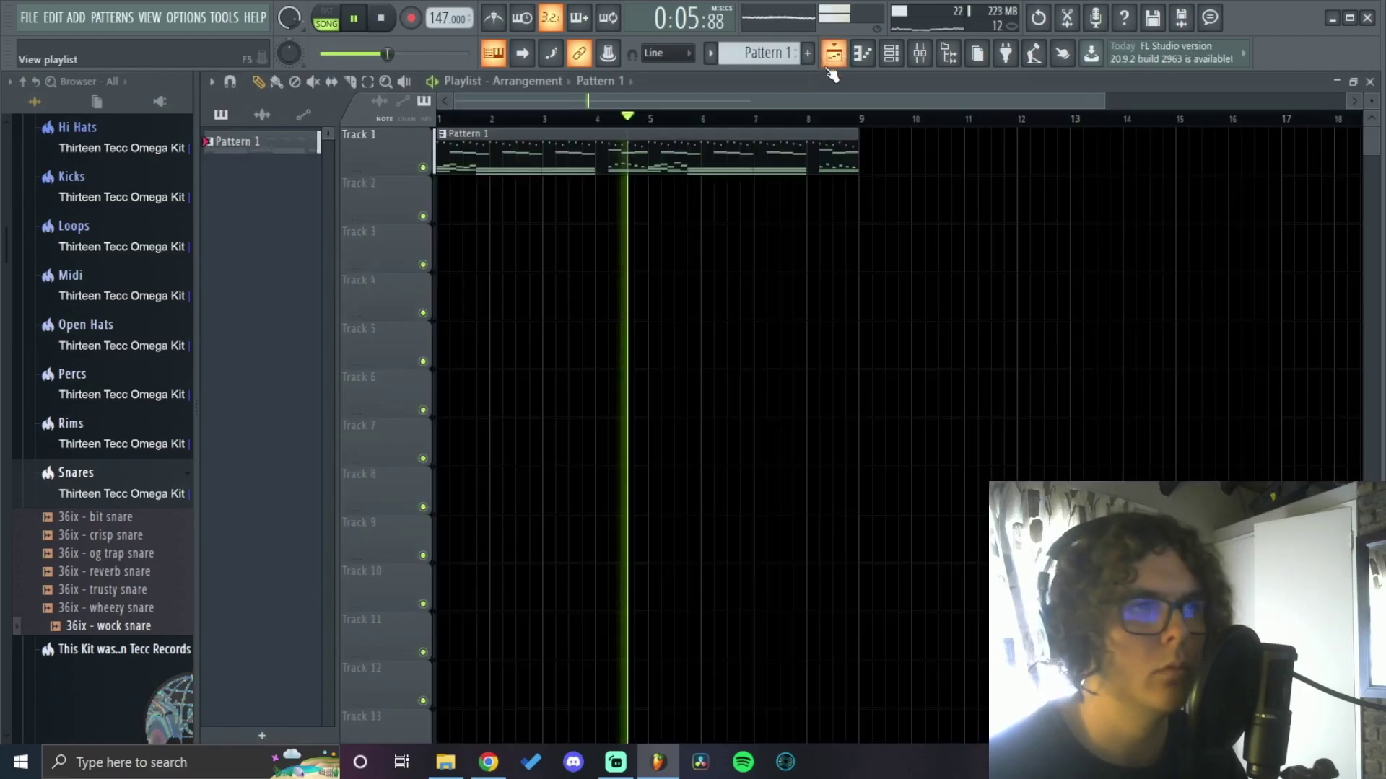
key("space")
right_click(253, 141)
left_click(350, 305)
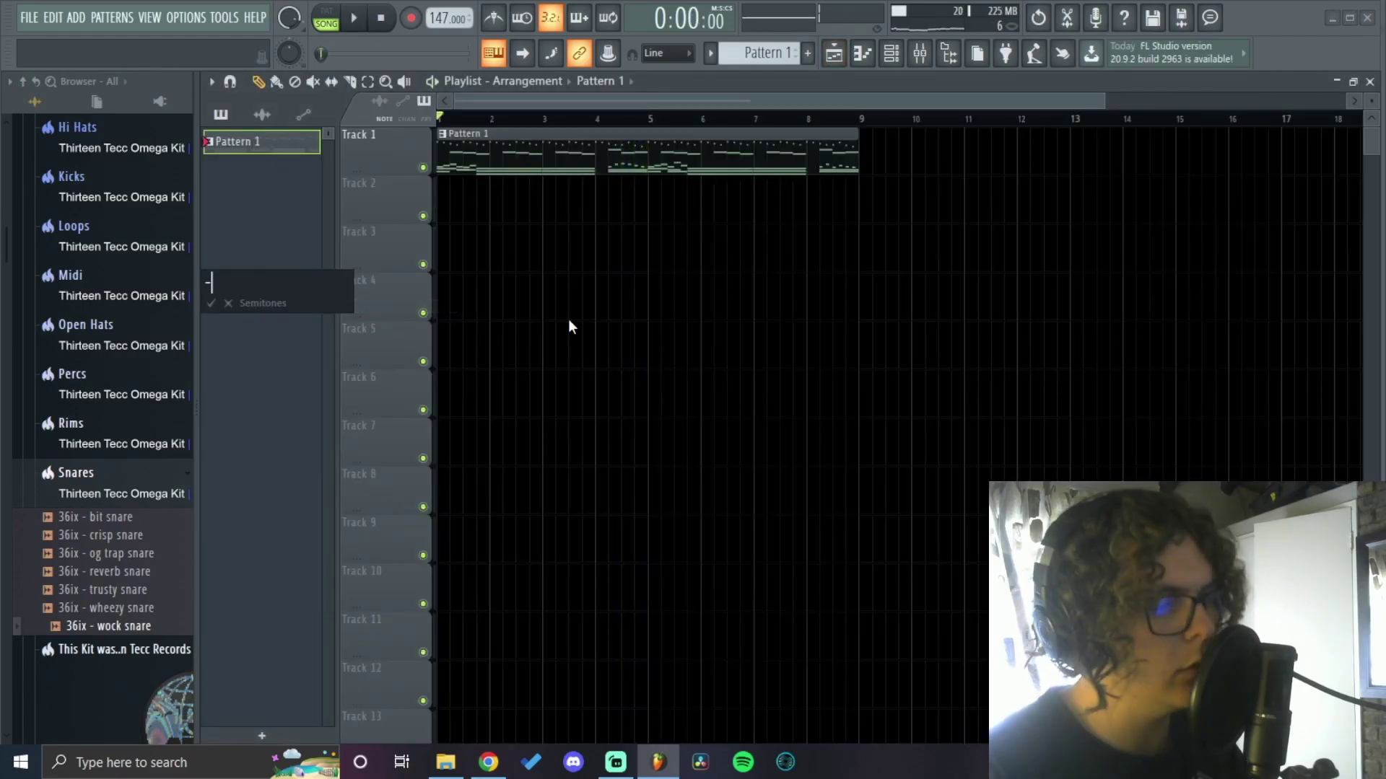
type("-")
key("Return")
key("space")
scroll(575, 326, "down", 2)
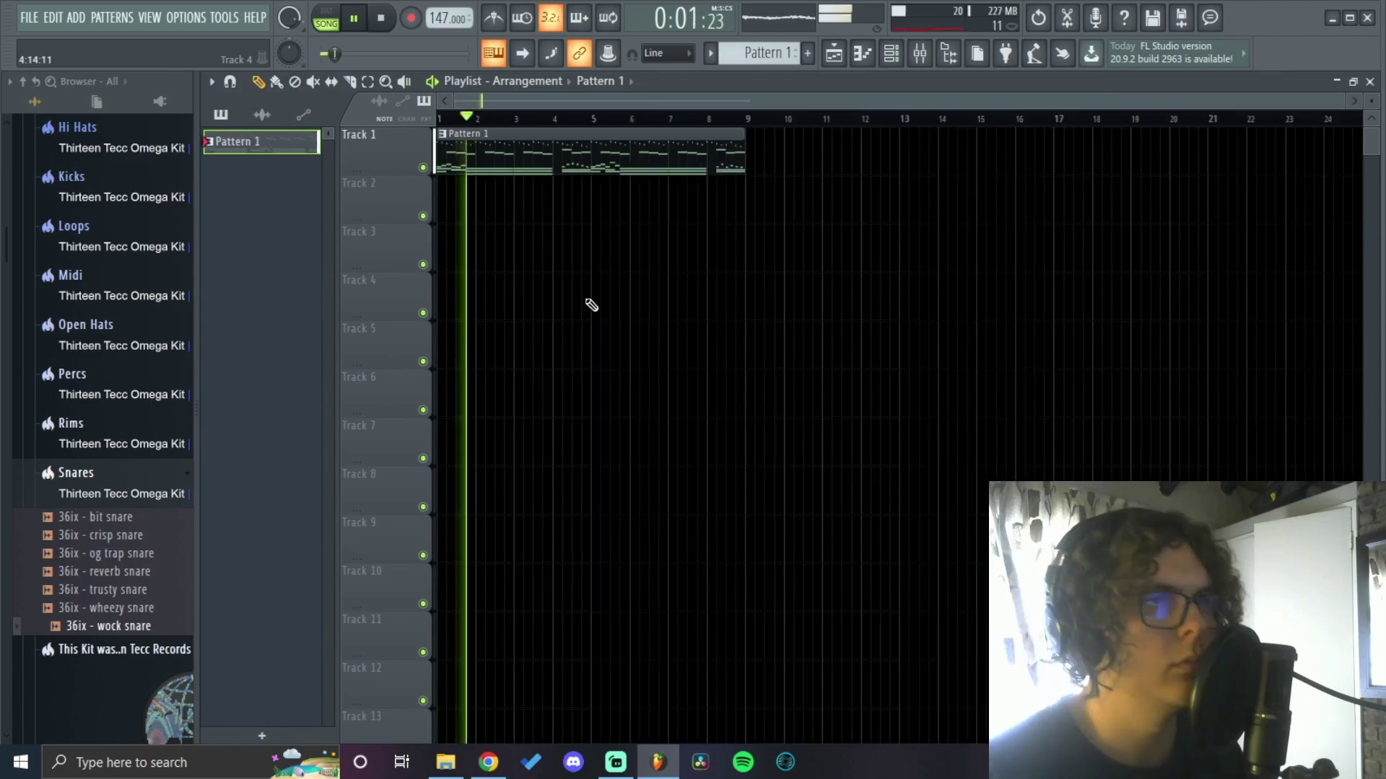
Step: Rebalance the mix by raising Insert 1's volume slightly and lowering Insert 4's volume
left_click(934, 54)
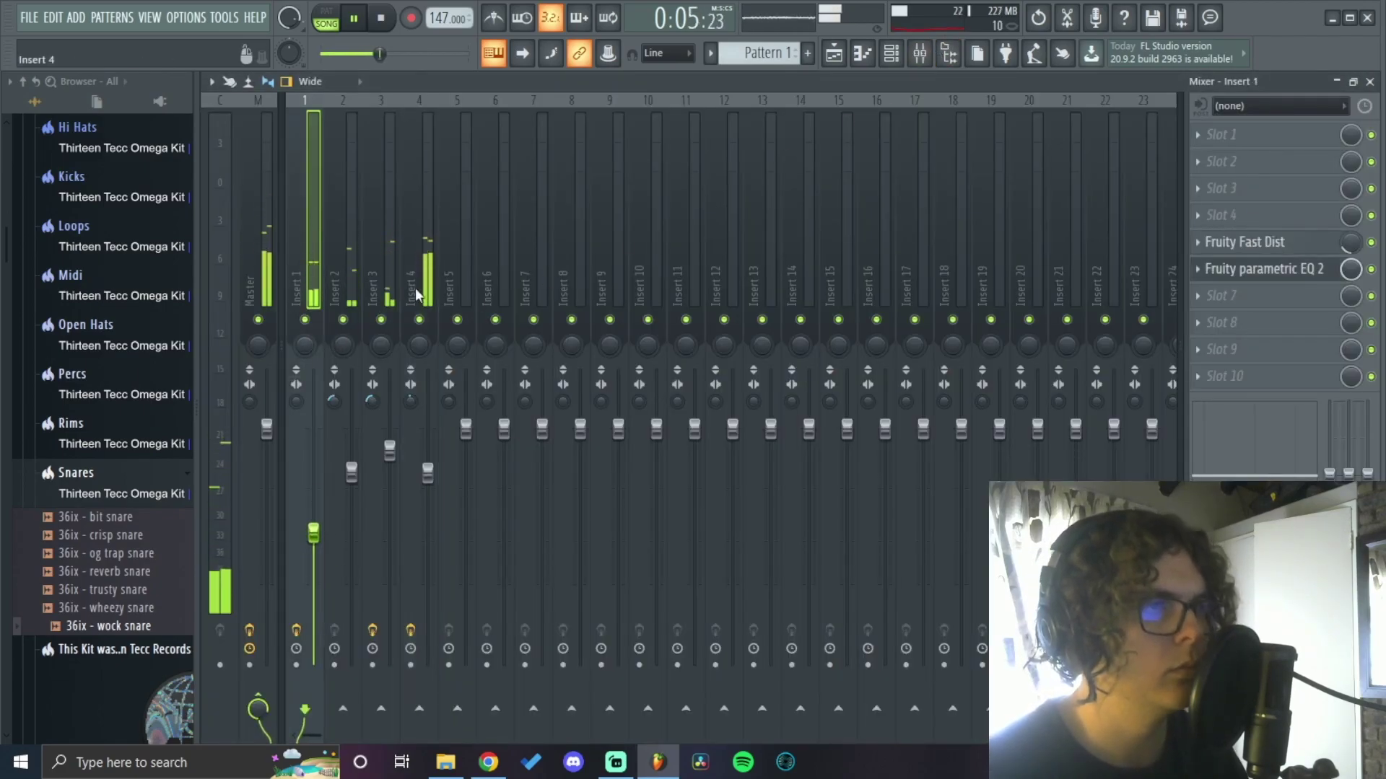
left_click(427, 472)
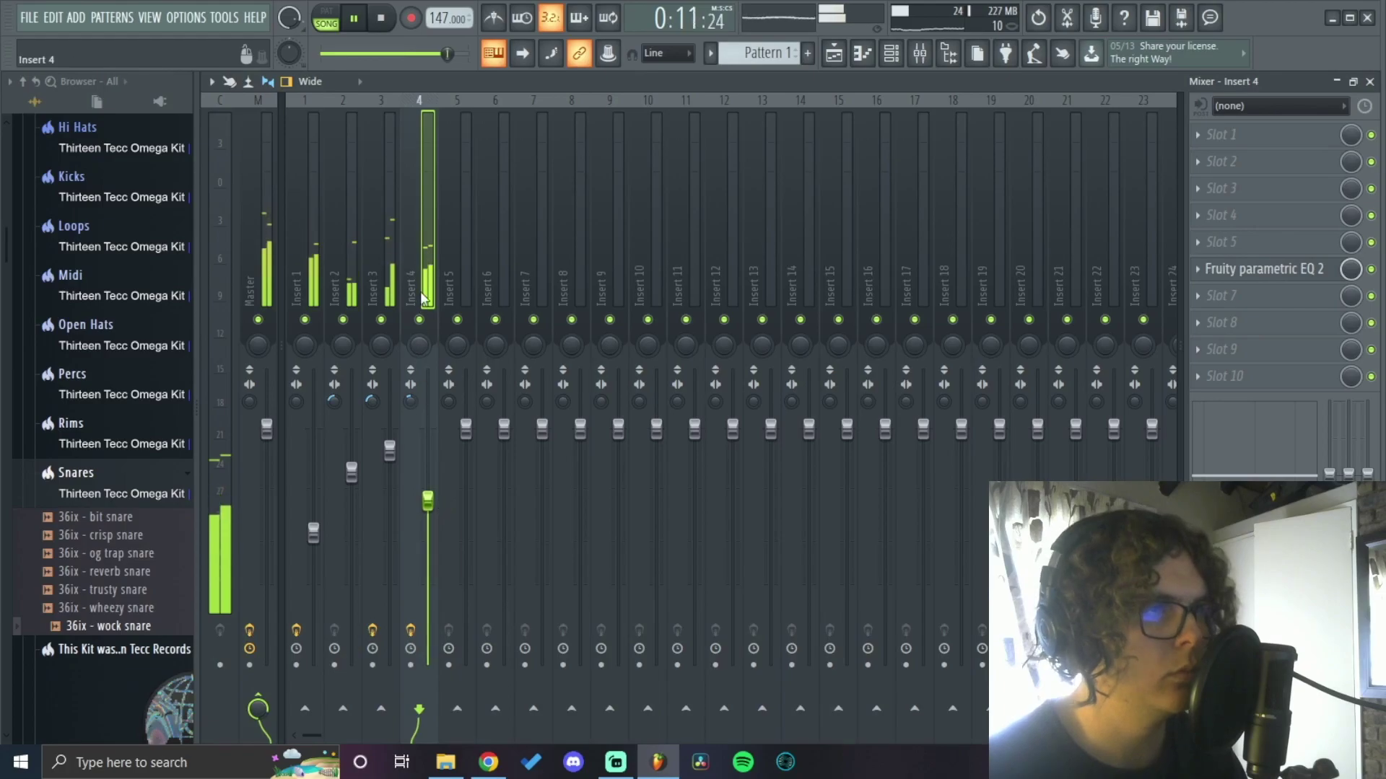
left_click_drag(420, 480, 420, 486)
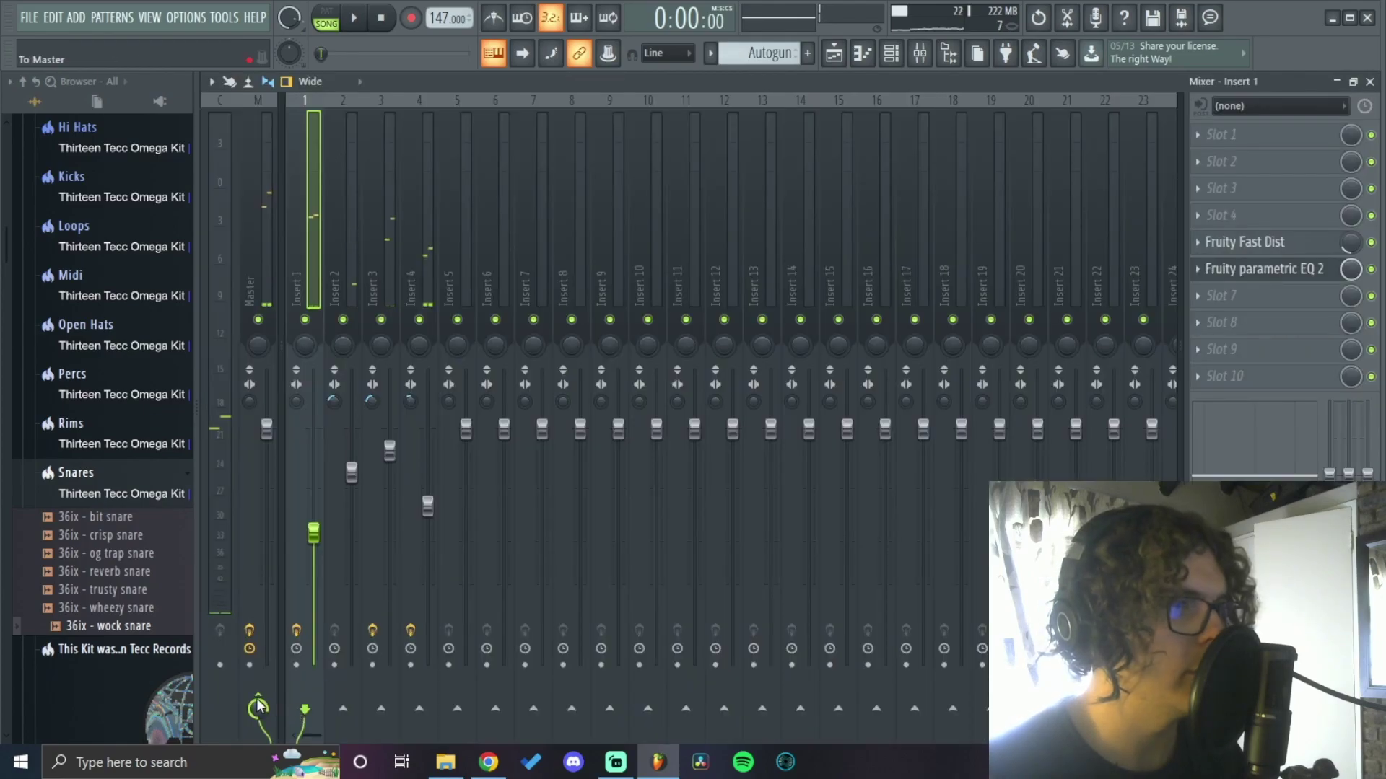
Step: Route the Autogun inserts to Insert 5 instead of the master, and filter Insert 5 with Fruity Parametric EQ 2's 20Hz + 18kHz cut preset
left_click(350, 297)
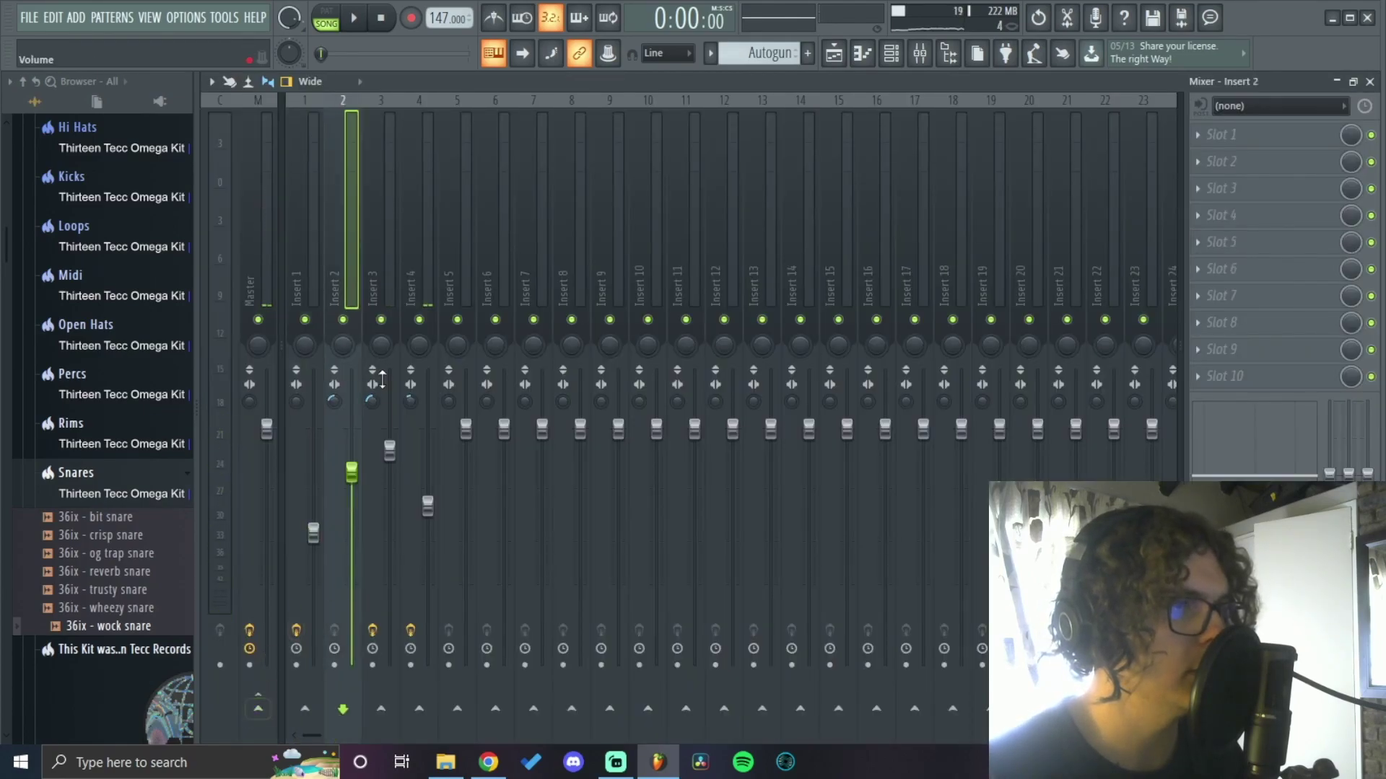
left_click(381, 415)
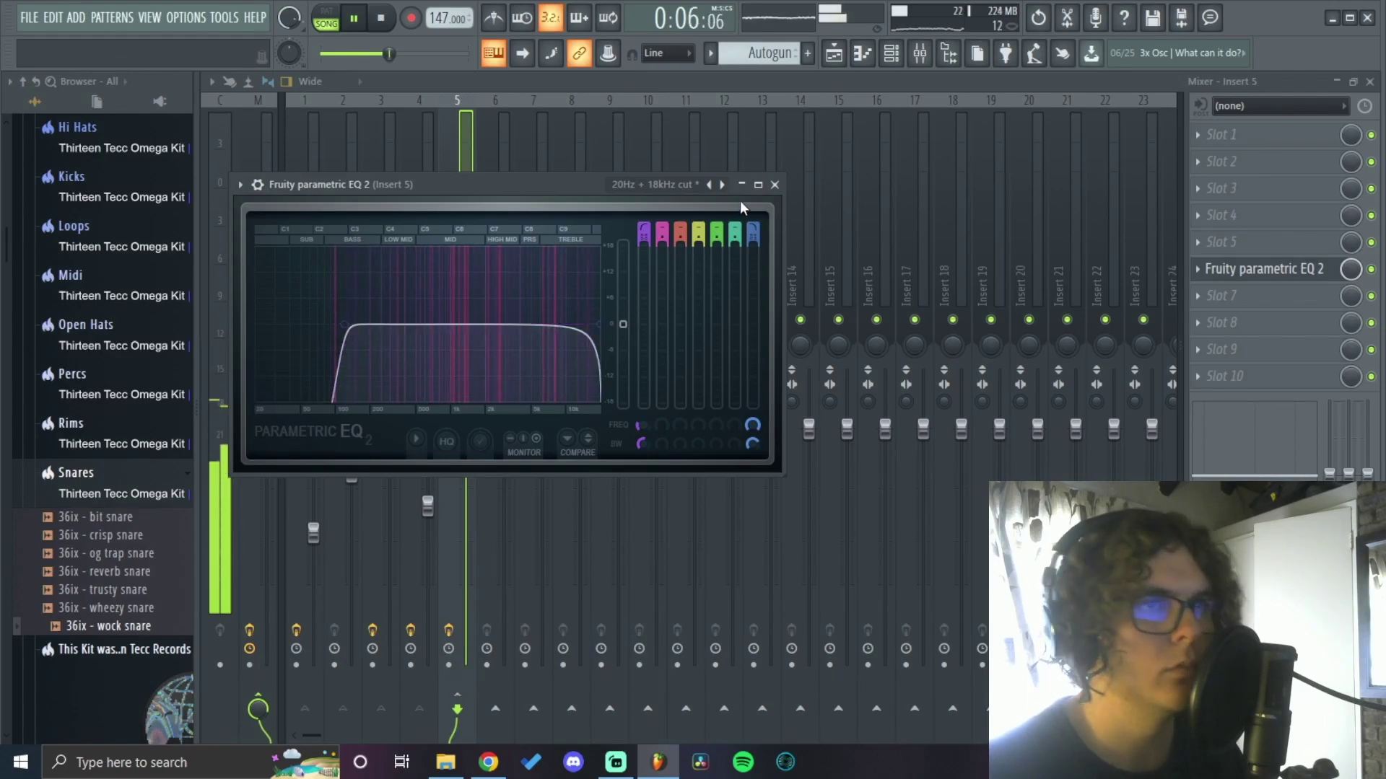
left_click(774, 185)
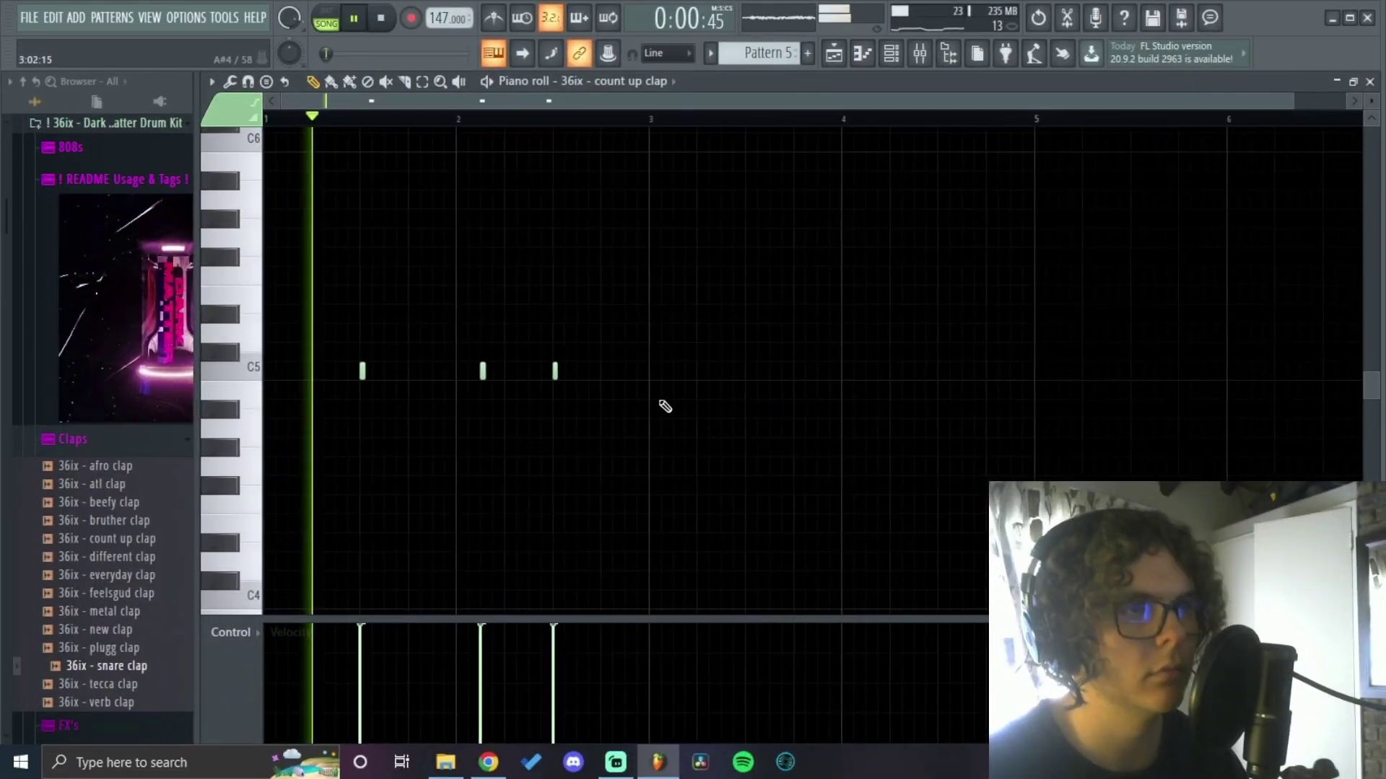
Step: Duplicate the two-bar count up clap rhythm, delete the clap early in bar 4, and repeat the four bars through bar 8
scroll(590, 457, "up", 1)
scroll(625, 402, "down", 2)
left_click_drag(632, 118, 137, 138)
key("ctrl+b")
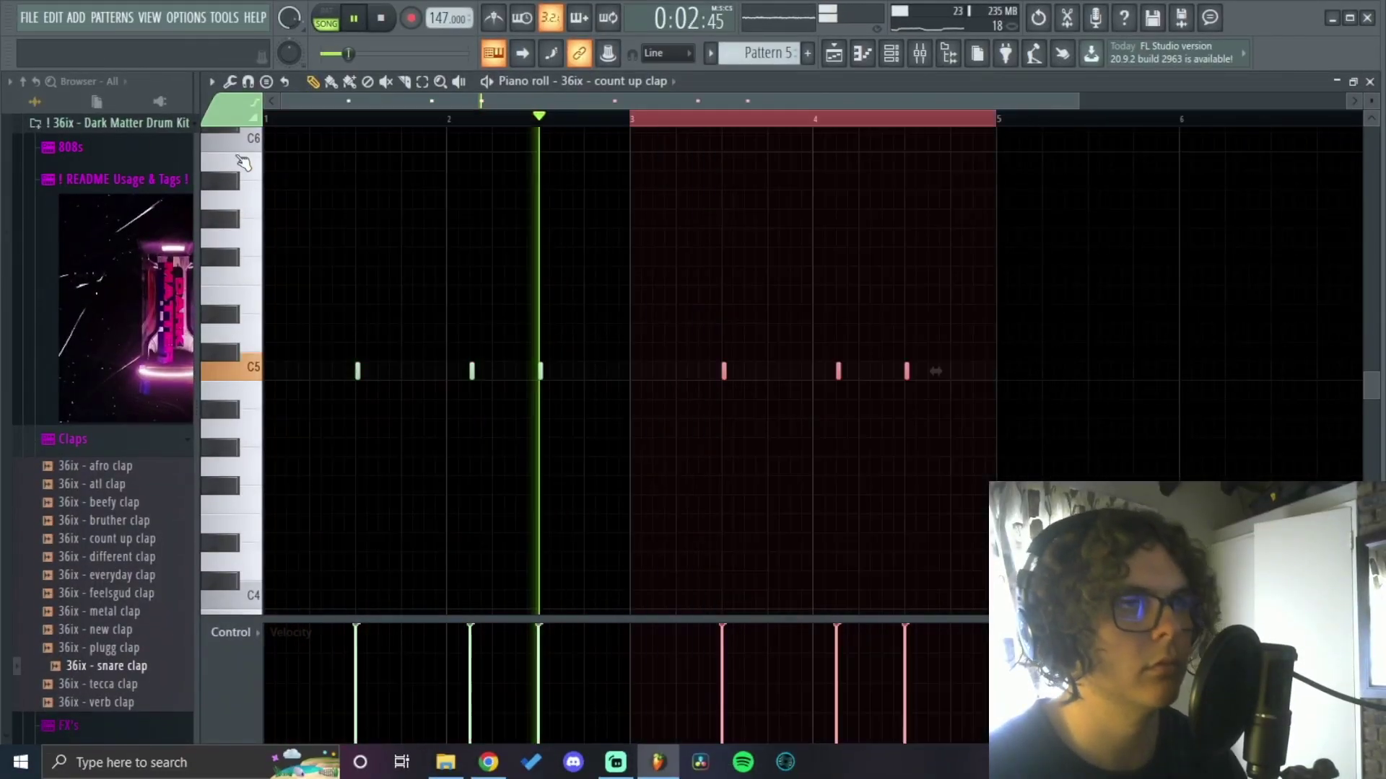
right_click(838, 371)
scroll(796, 483, "down", 2)
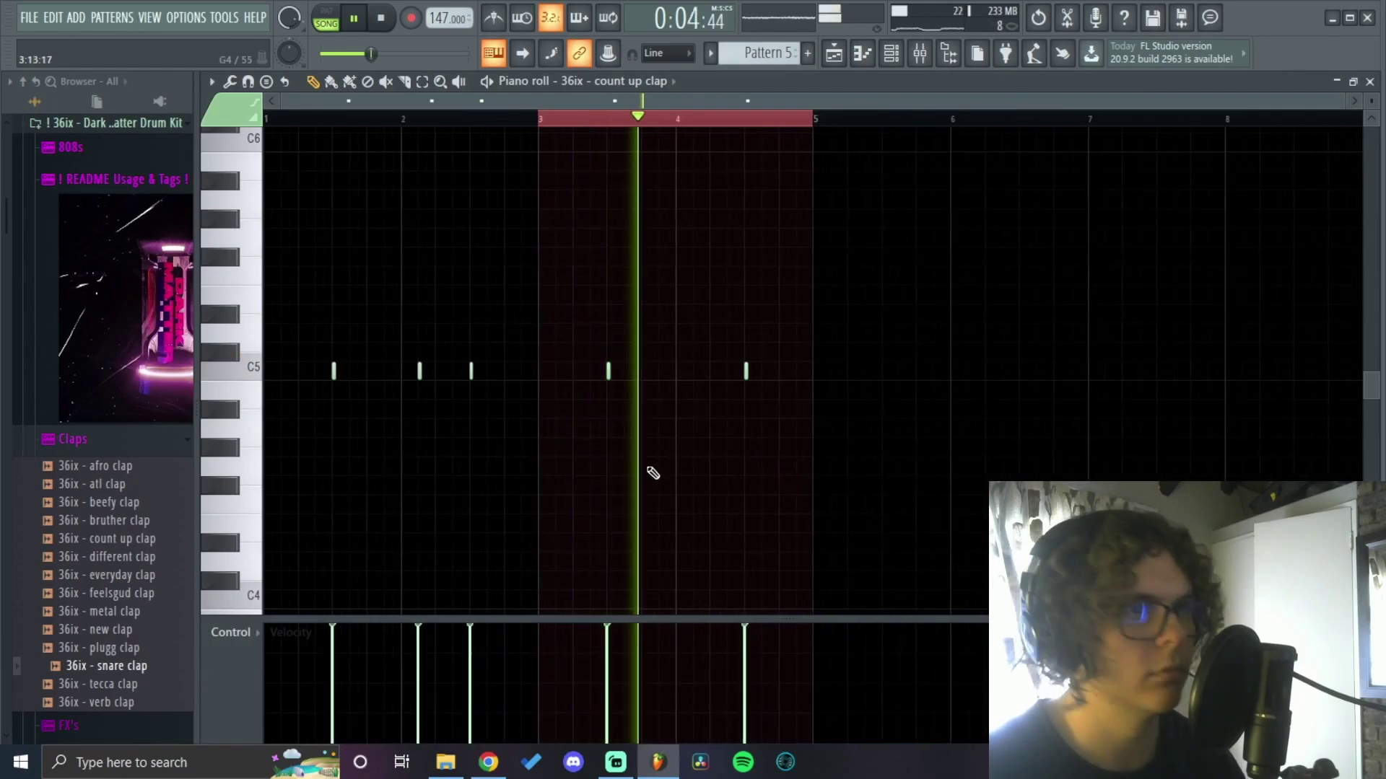
scroll(758, 405, "up", 3)
left_click(840, 370)
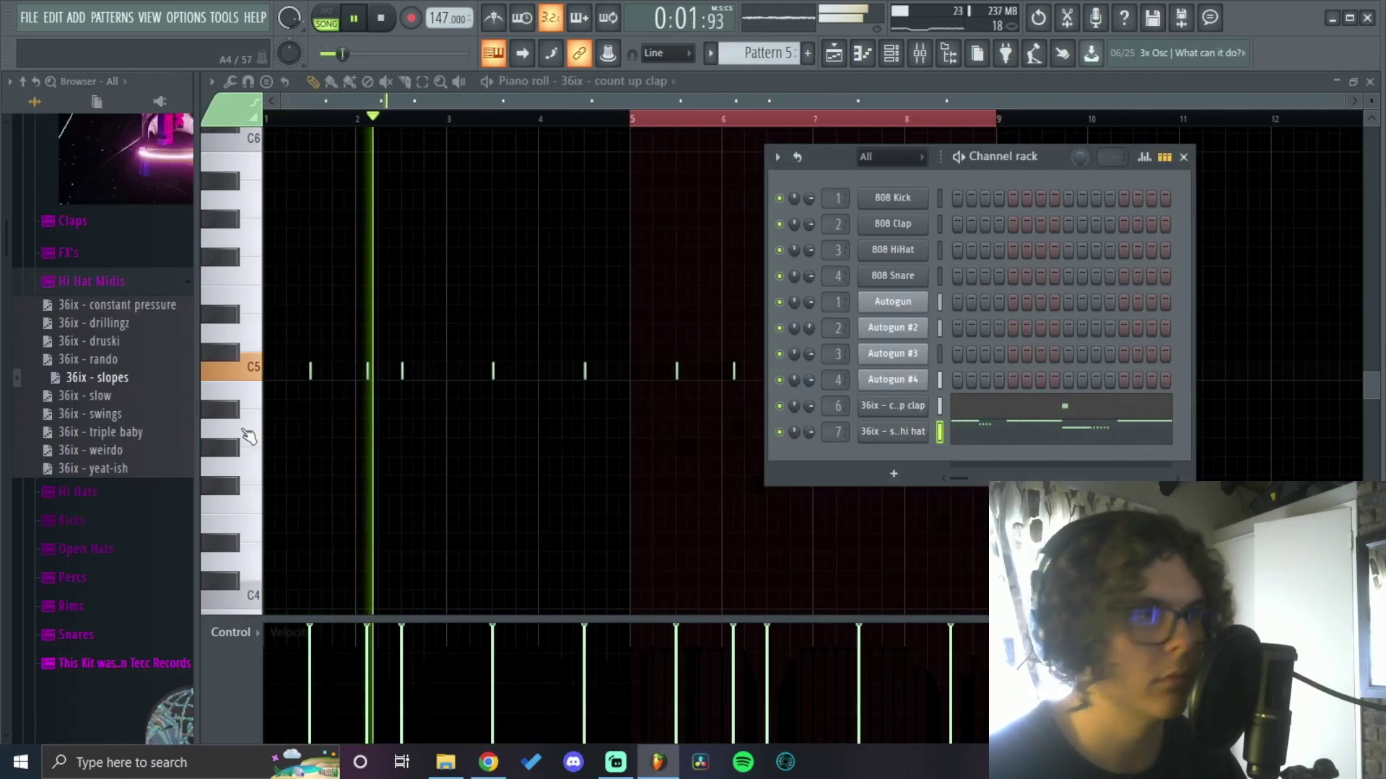
Step: Load the 36ix - slow hi hat MIDI onto the selected hi hat channel
right_click(145, 394)
left_click(179, 395)
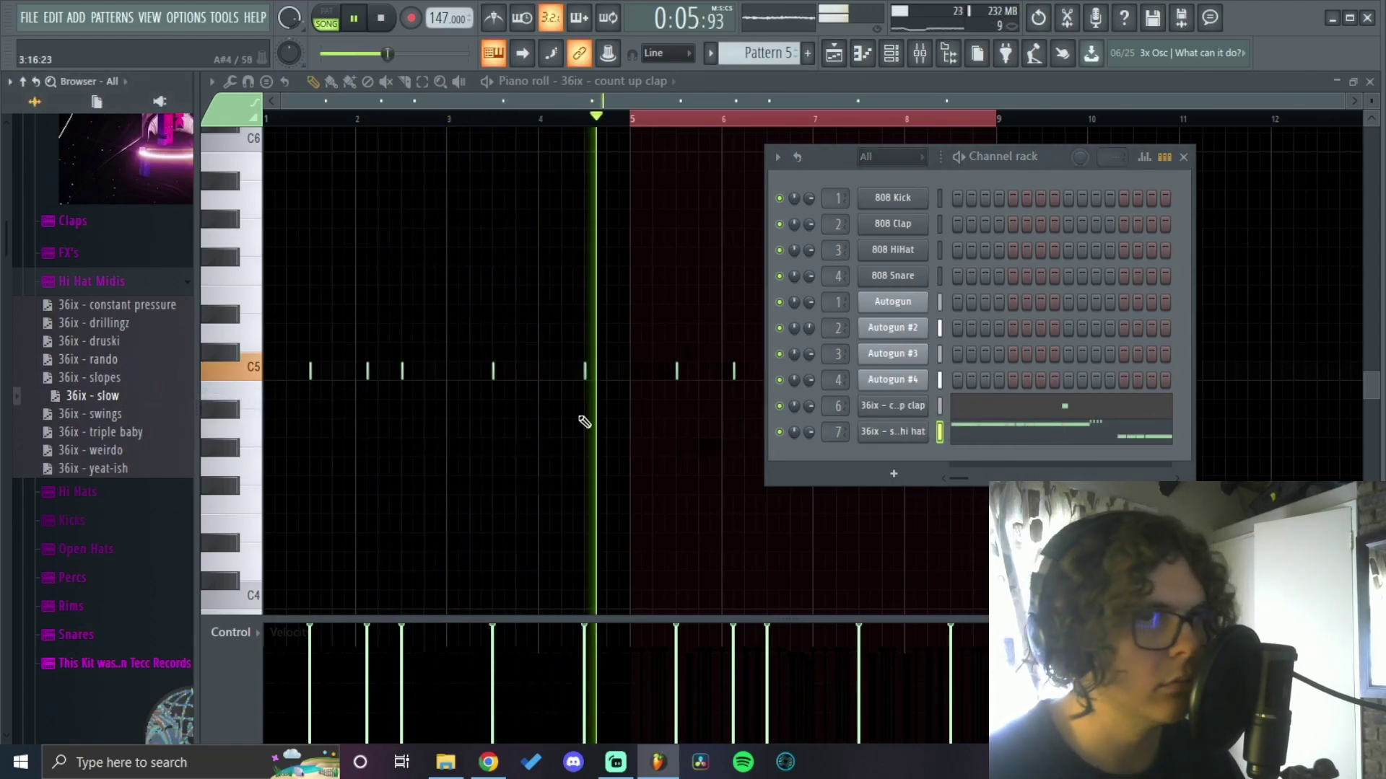
Step: Add Fruity soft clipper to slot 5 of the hi hat's mixer track, Insert 7
key("F9")
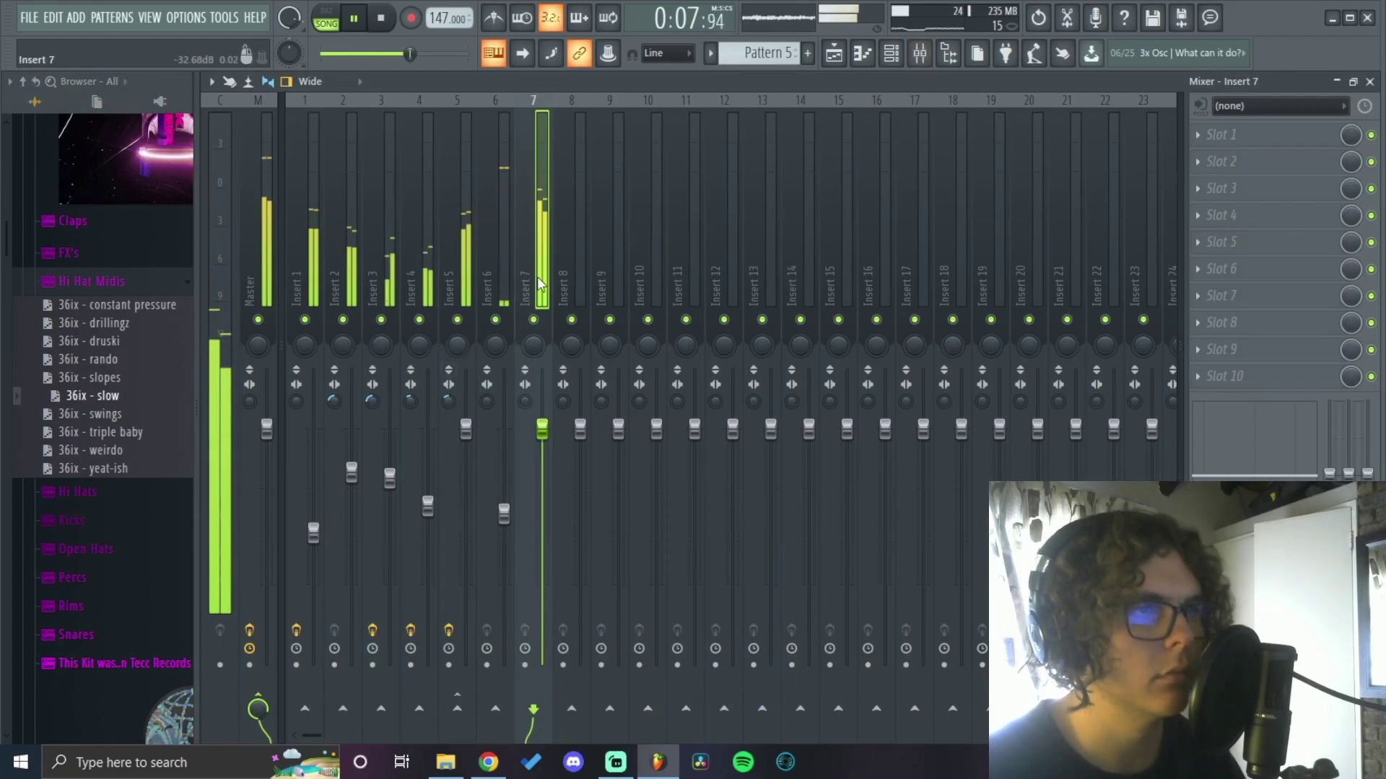
left_click(1223, 241)
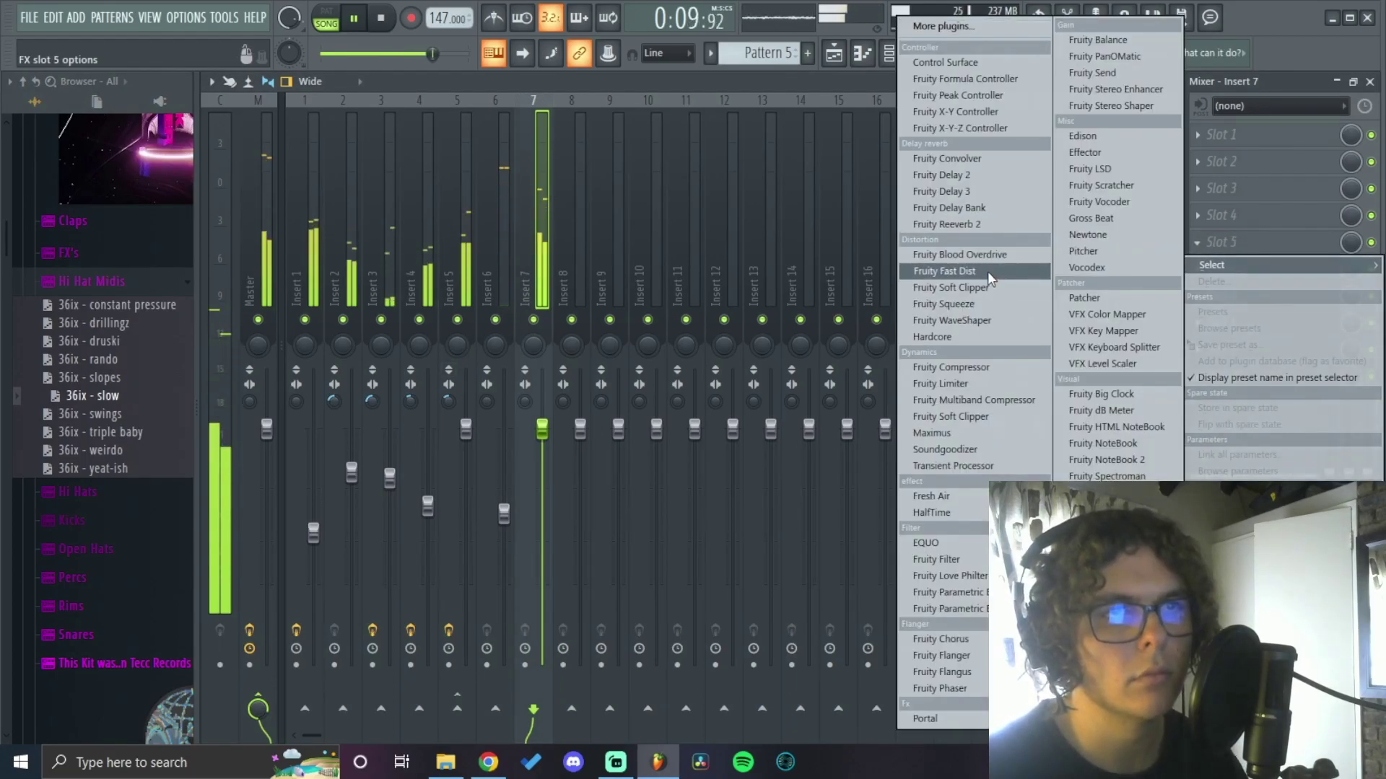
left_click(984, 287)
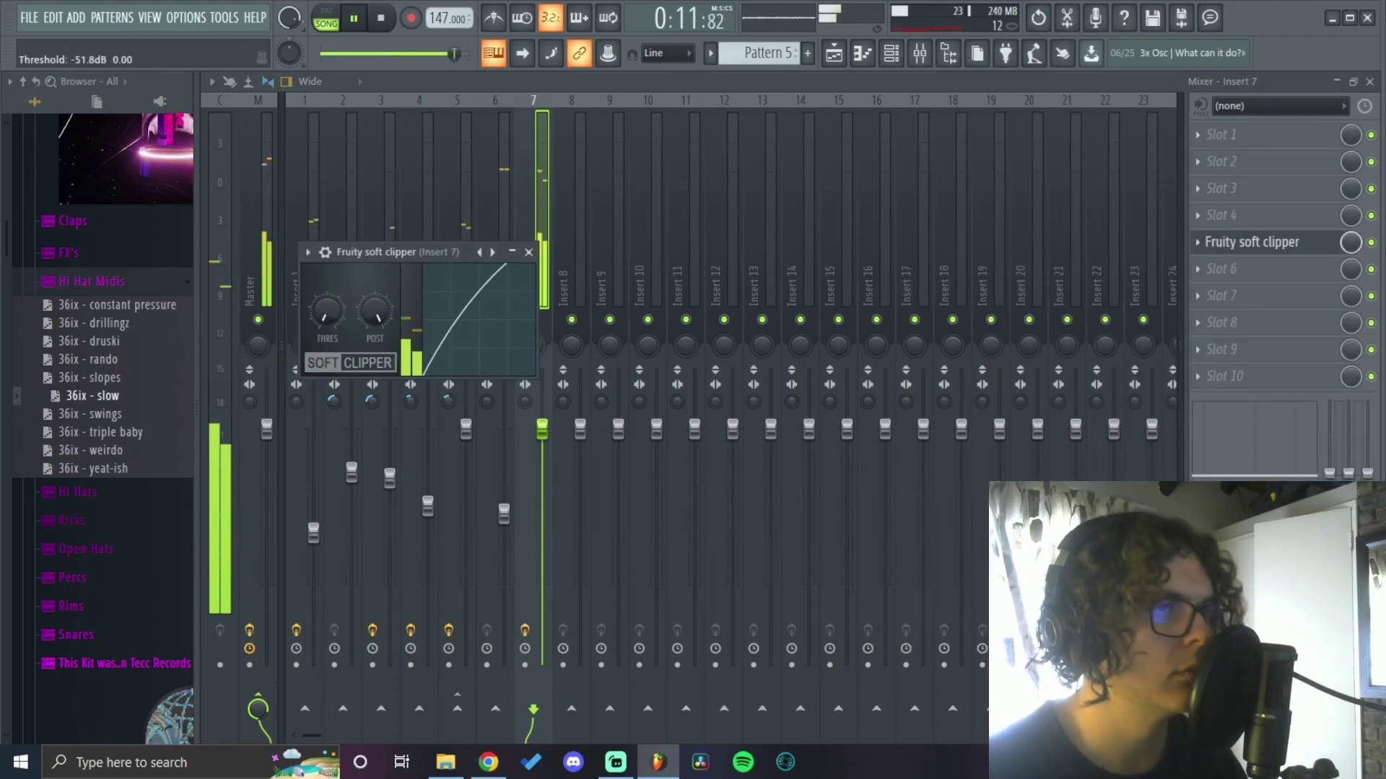
left_click(529, 252)
Step: Add Fruity Reeverb 2 to slot 6 of Insert 7 and check its settings
left_click(1223, 269)
left_click(967, 230)
key("Escape")
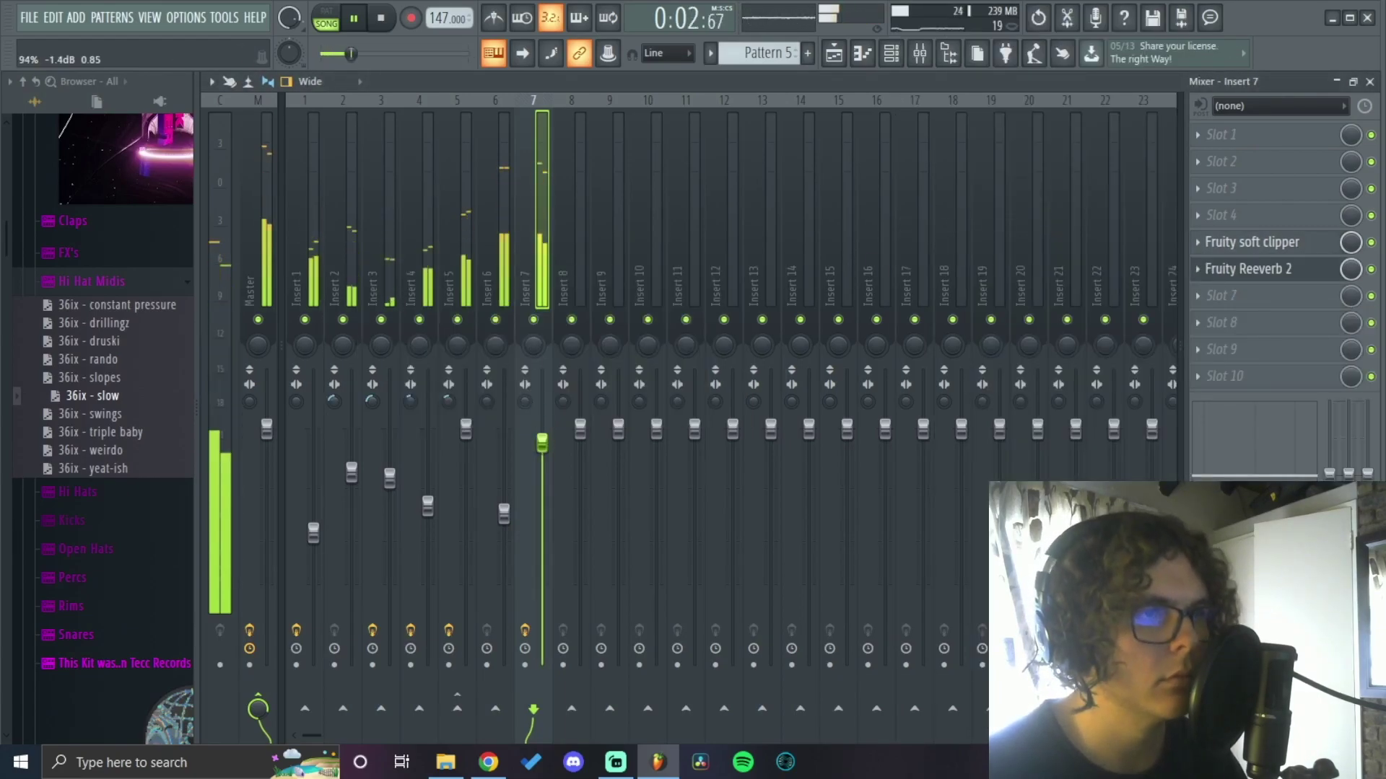
left_click(1249, 271)
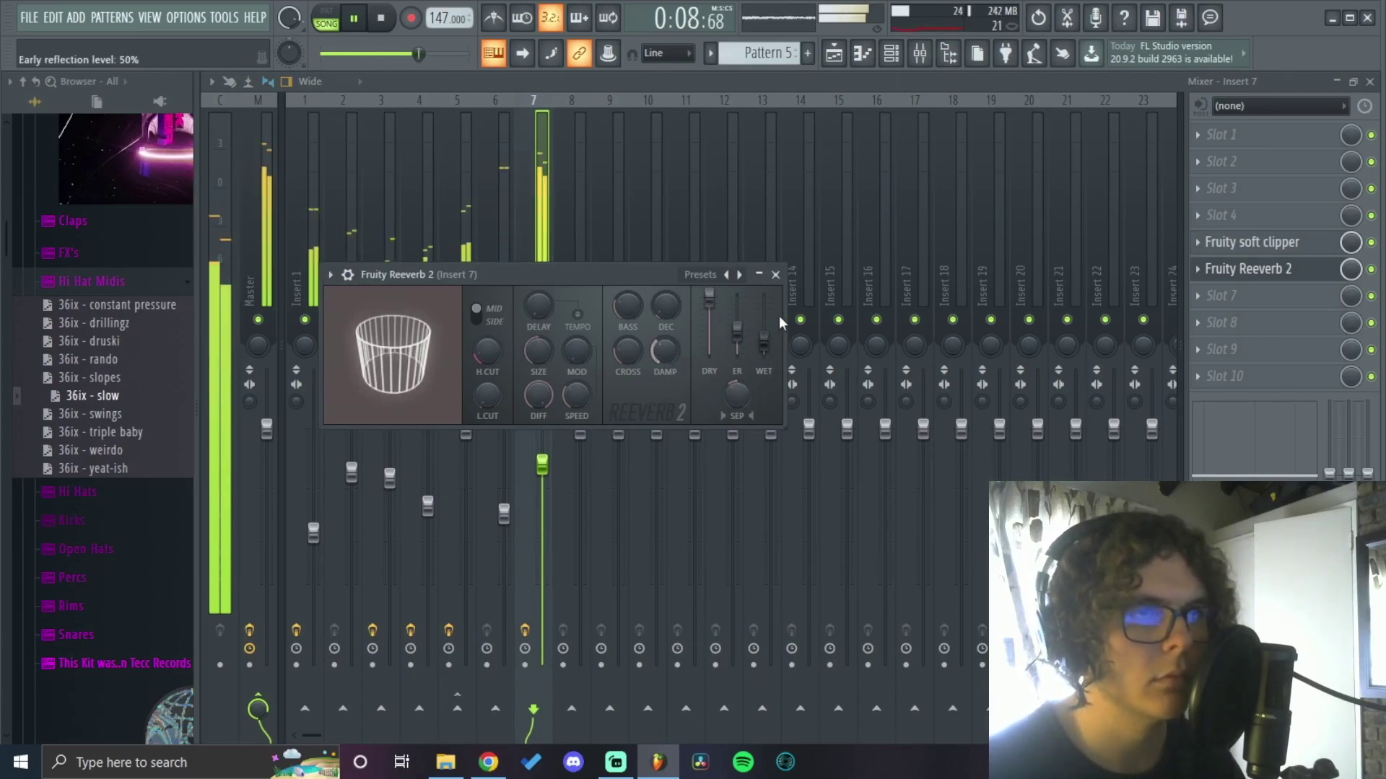
left_click(776, 275)
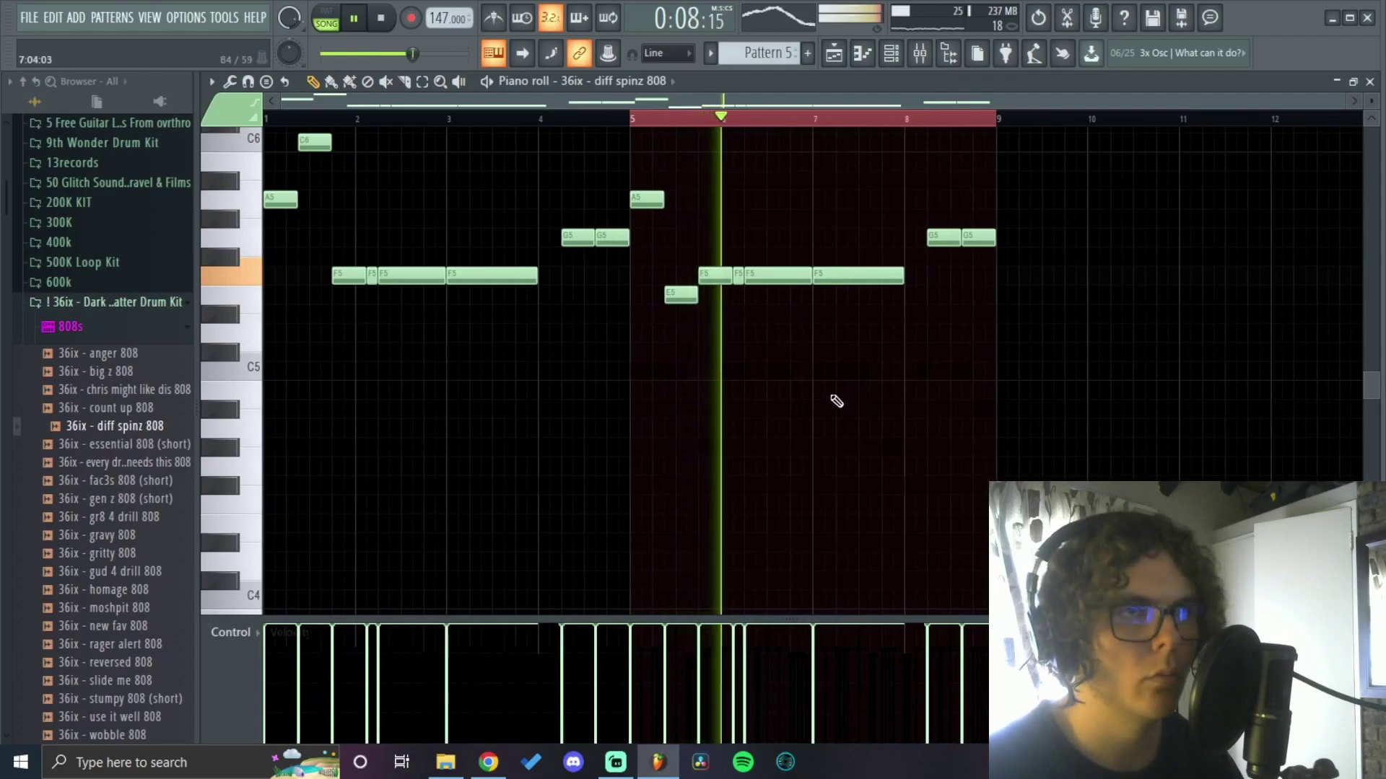
Step: Place deep kick notes on C5 across bars 1 to 4, following the rhythm of the 808
scroll(835, 400, "up", 2)
scroll(888, 414, "up", 3, "ctrl")
scroll(887, 414, "down", 2, "ctrl")
left_click_drag(921, 433, 933, 390, "ctrl")
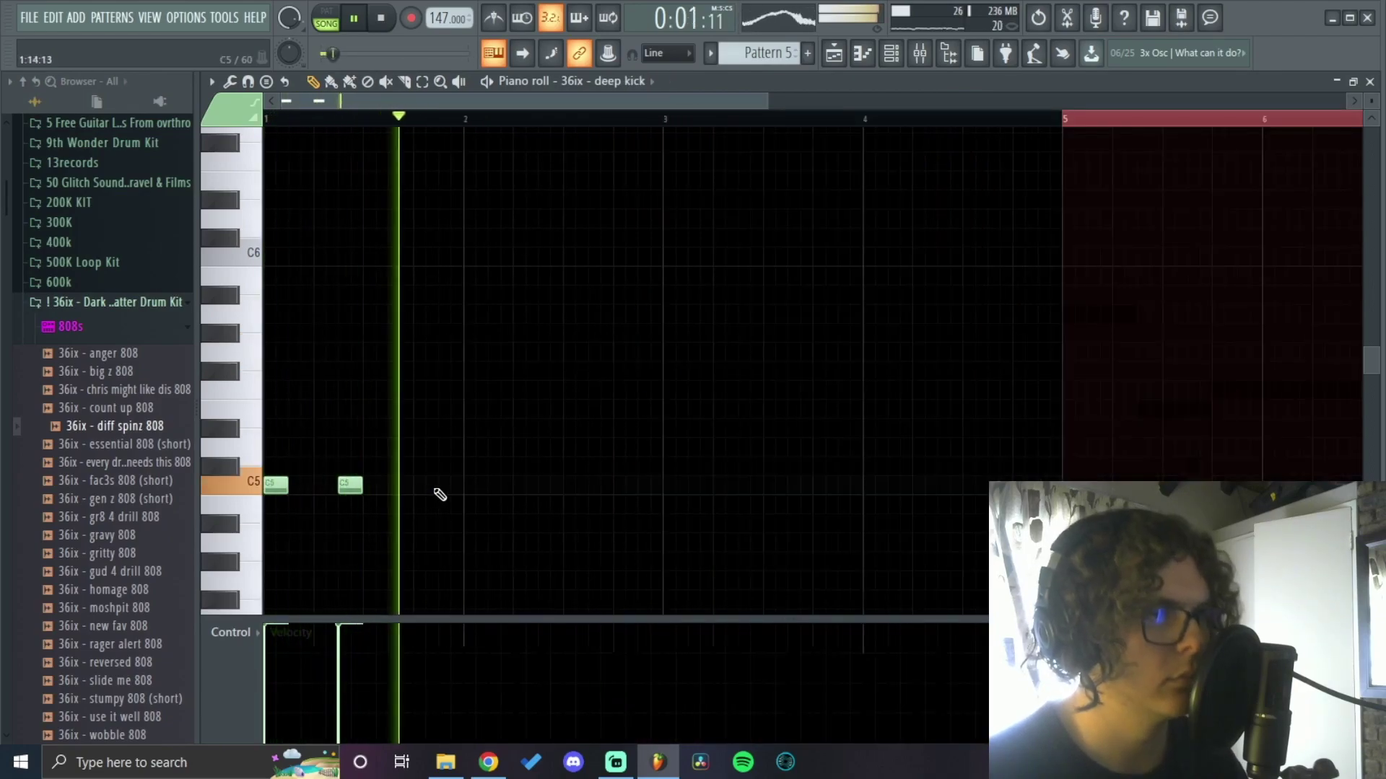
left_click(439, 487)
left_click(524, 486)
scroll(549, 506, "down", 2)
left_click(513, 485)
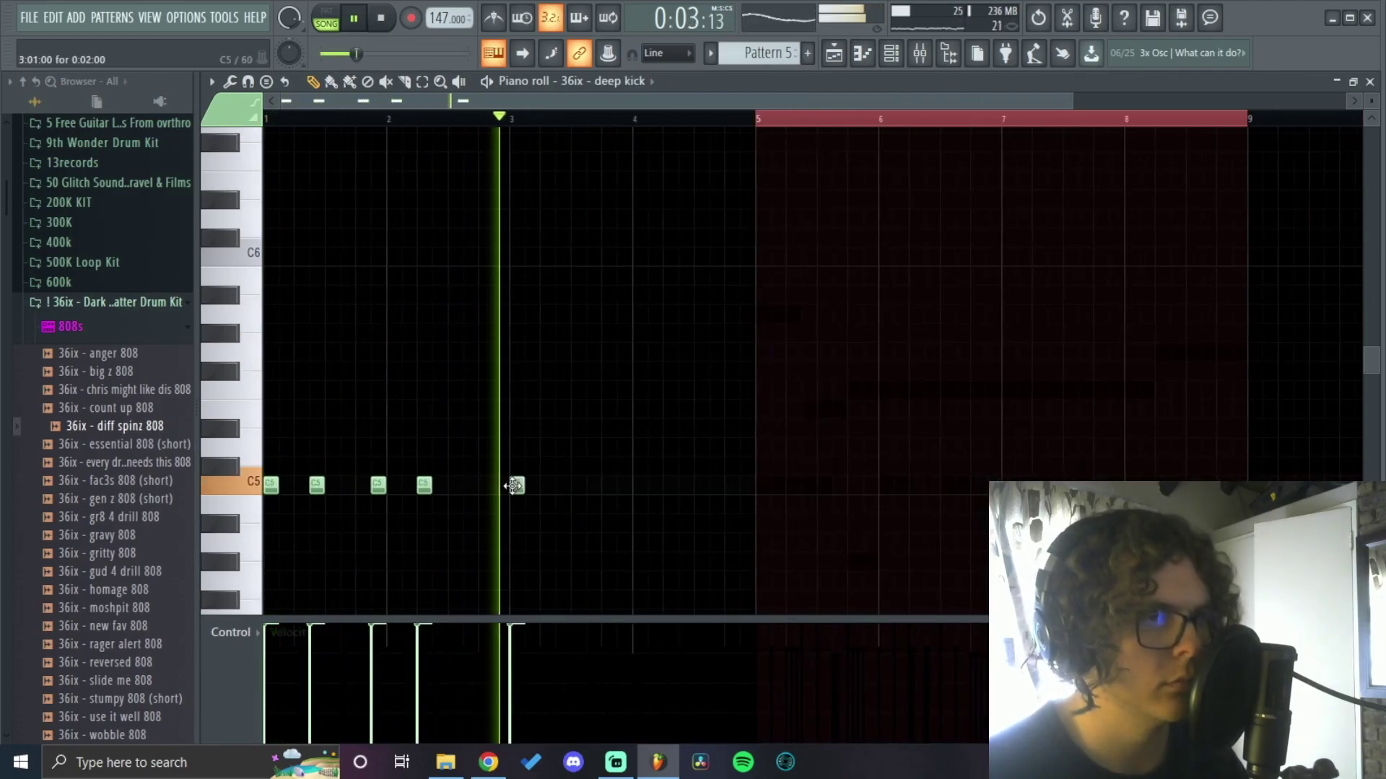
scroll(513, 497, "down", 2)
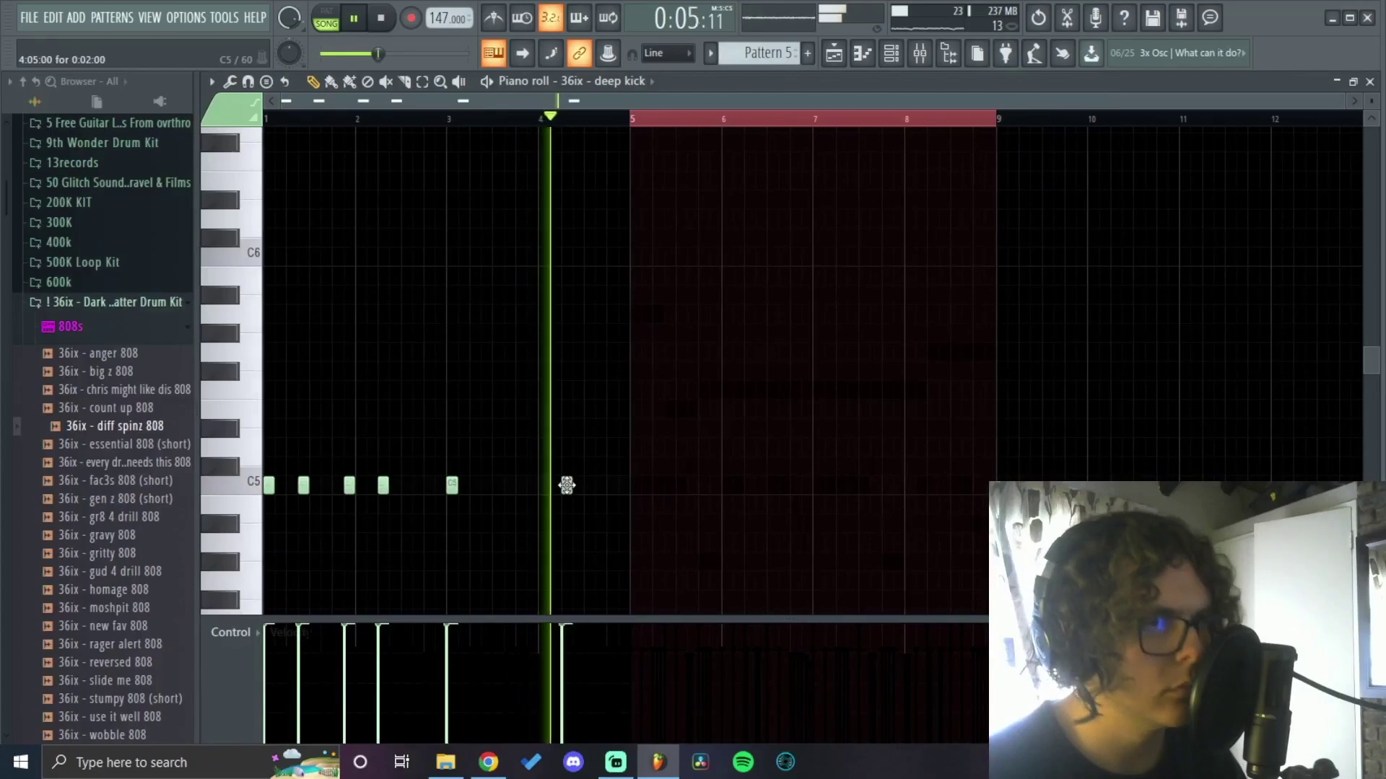
Step: Add a deep kick note at the start of bar 4 and turn it into a short three-hit roll
scroll(567, 485, "up", 6)
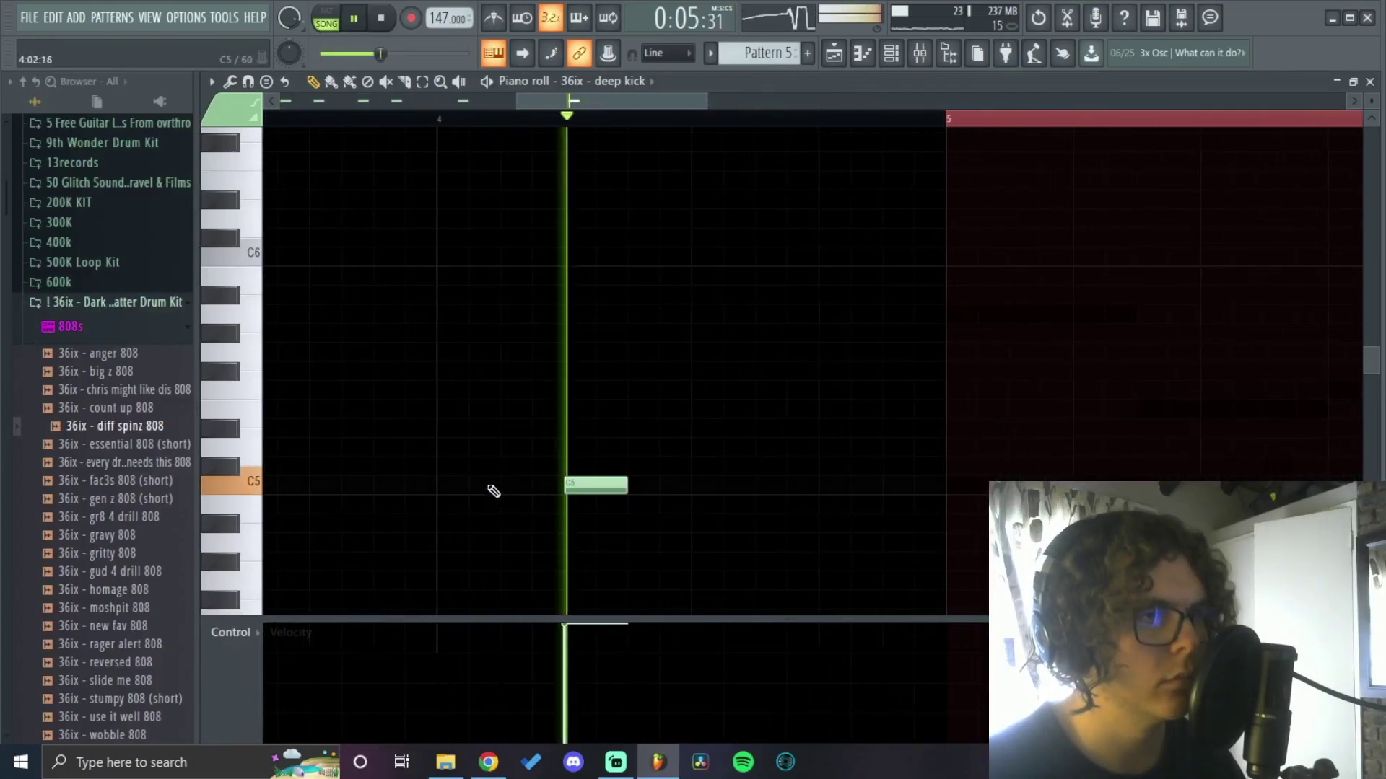
scroll(303, 144, "down", 6)
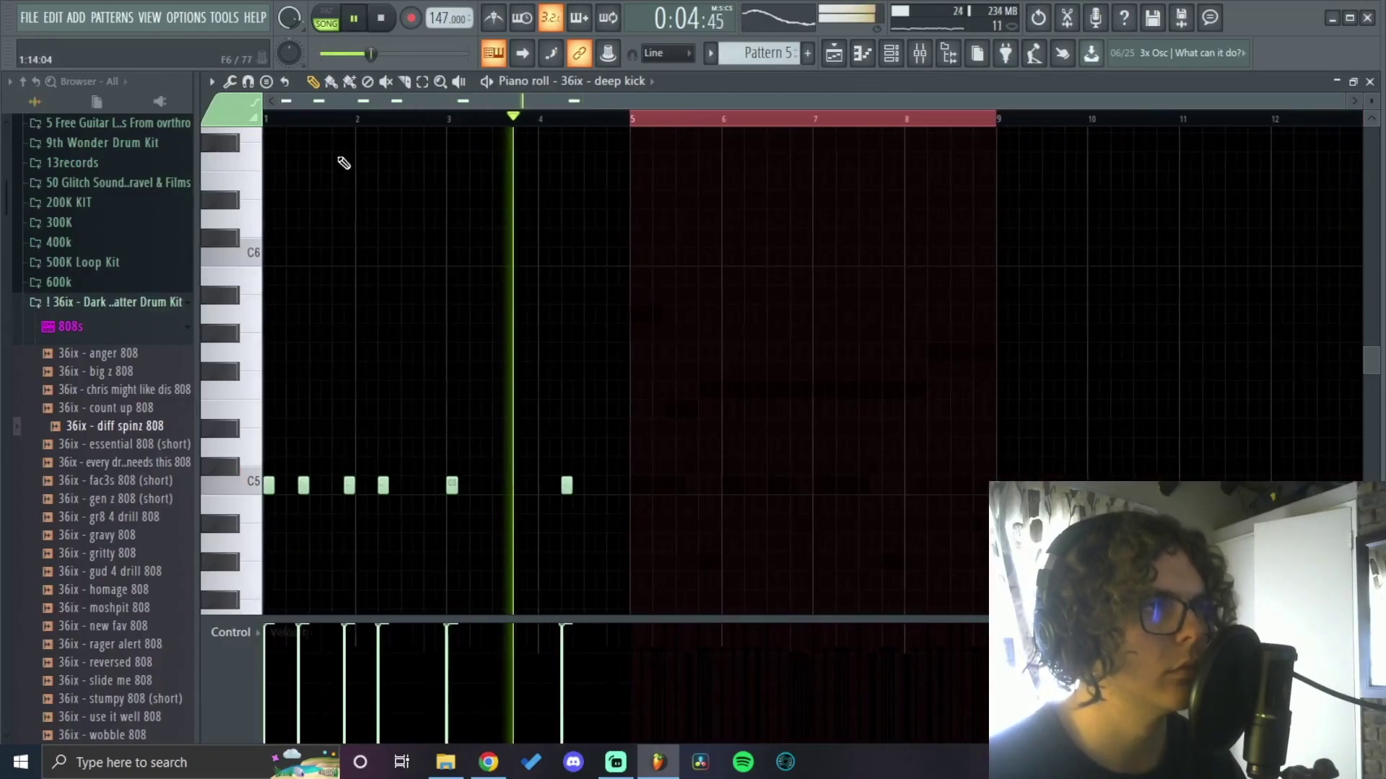
scroll(585, 520, "up", 4)
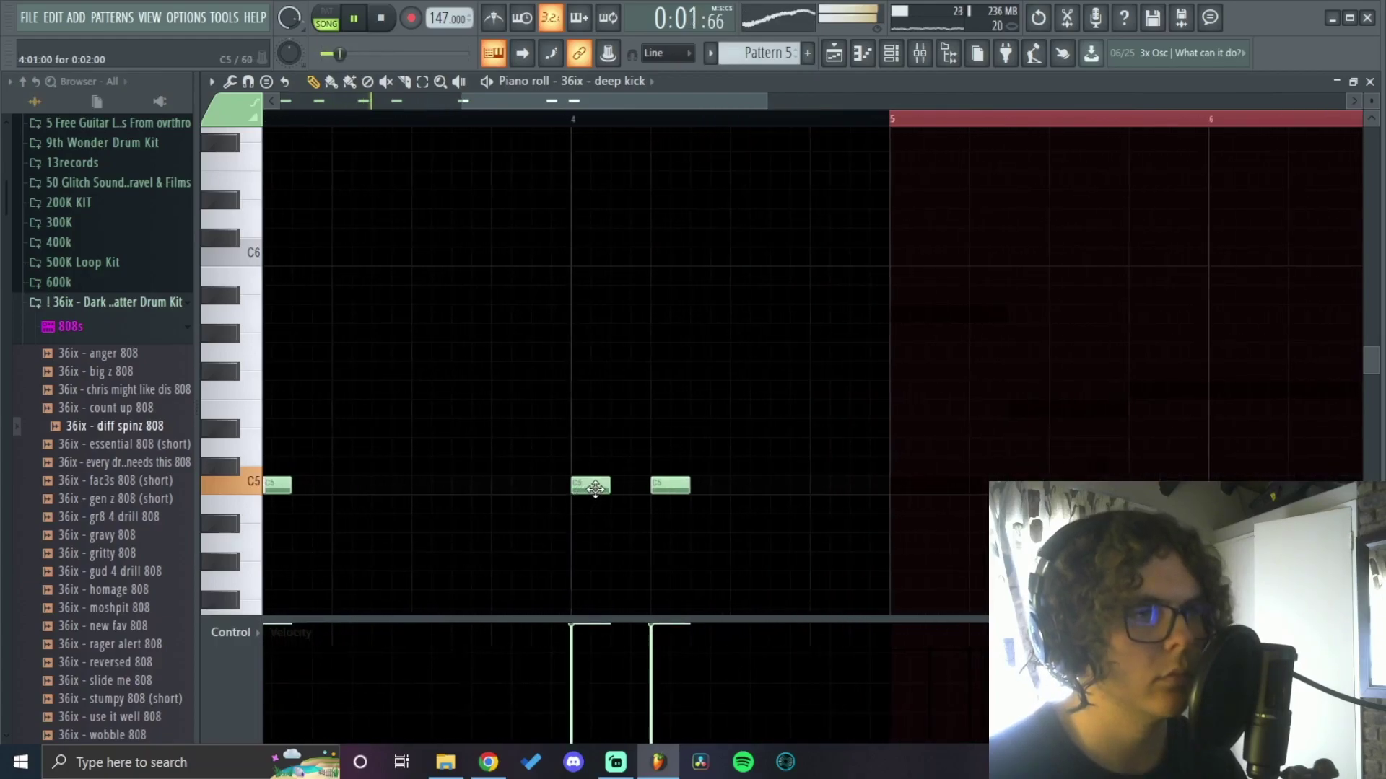
left_click_drag(597, 504, 548, 485)
scroll(610, 485, "up", 2)
left_click(612, 484)
left_click(595, 485)
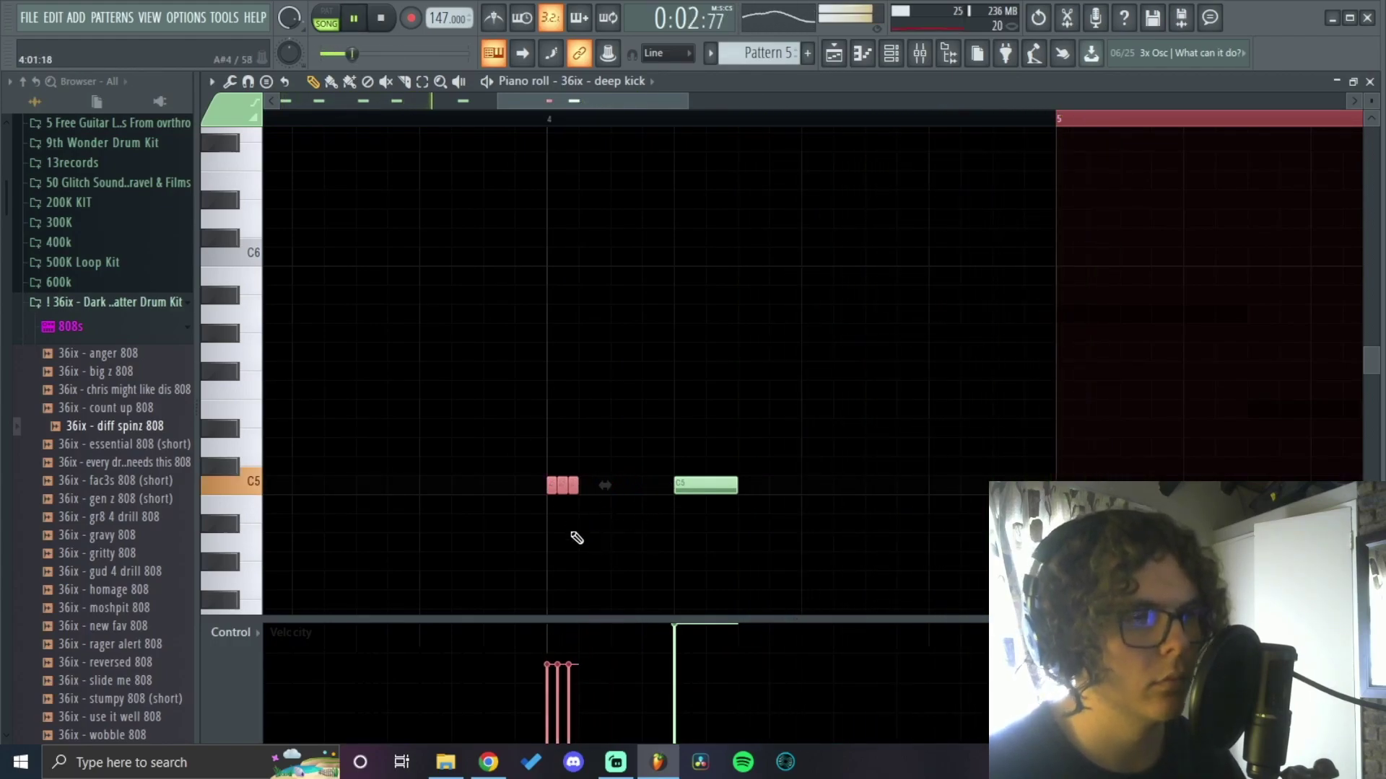
Step: Move the three-hit kick roll half a beat into bar 4, just ahead of the next kick, deselect it and replay the beat
scroll(527, 550, "down", 3)
scroll(567, 520, "up", 2)
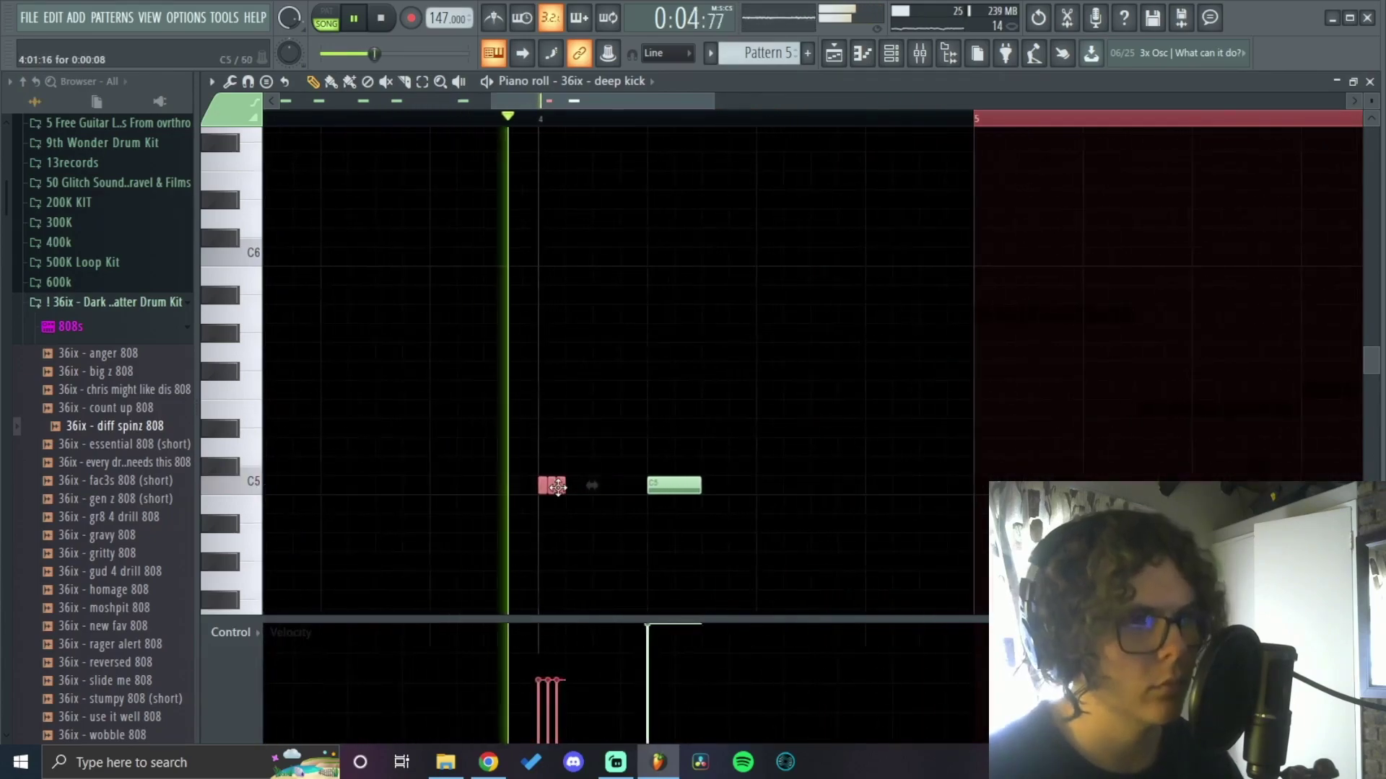
left_click_drag(555, 487, 595, 492)
key("ctrl+z")
left_click(543, 118)
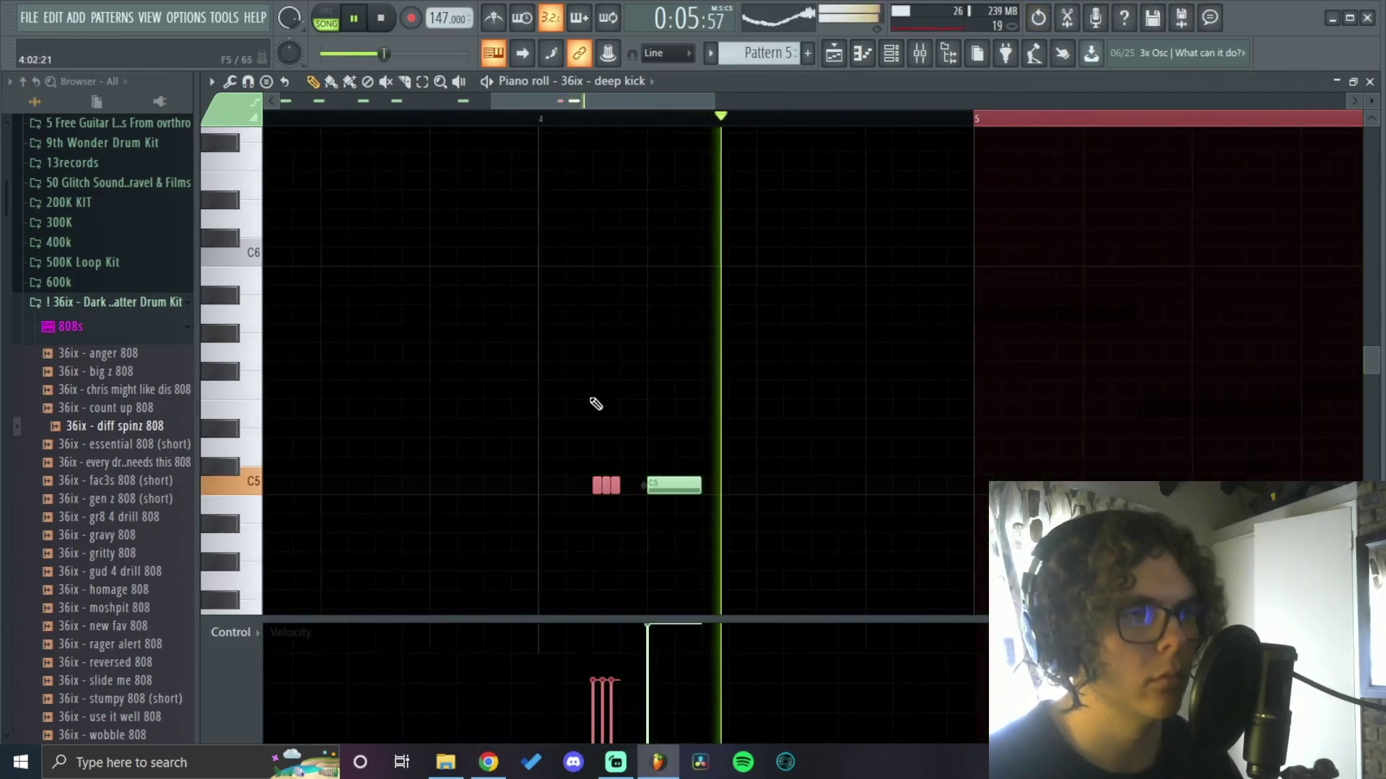
scroll(632, 554, "down", 3)
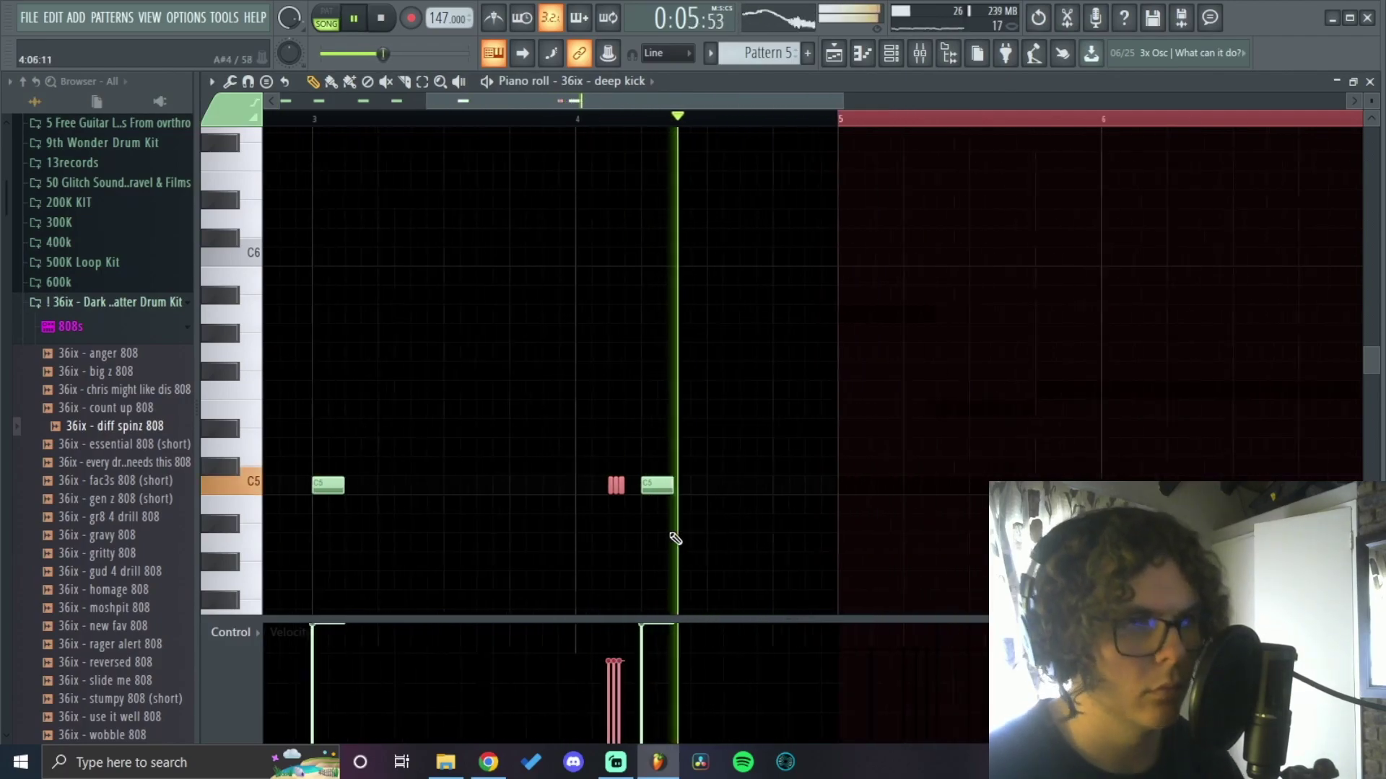
left_click(675, 484, "ctrl")
key("space")
key("space")
scroll(722, 524, "down", 3)
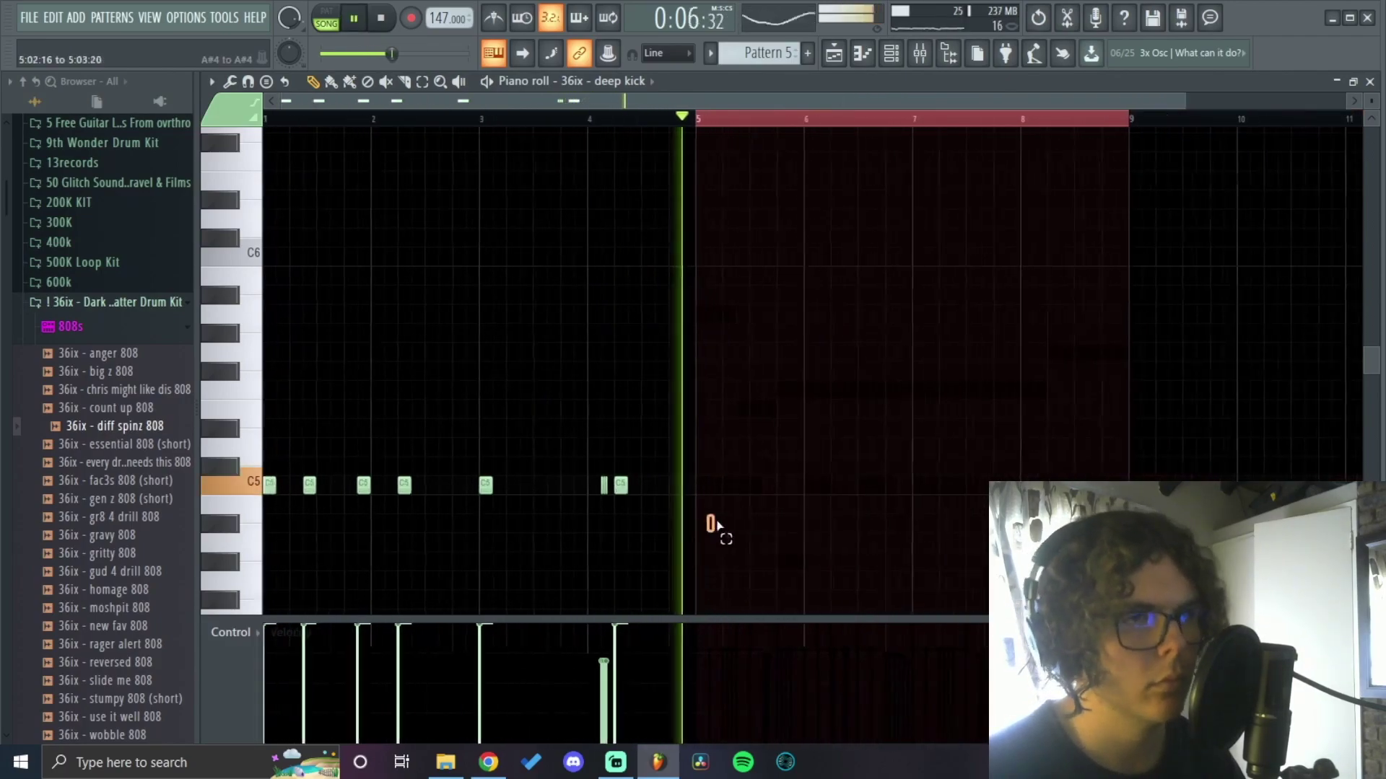
Step: Lower the velocity of the first of the two overlapping trap snare notes early in bar 1 and play it back
key("Down")
scroll(495, 492, "down", 2)
scroll(437, 483, "up", 2)
scroll(432, 484, "down", 1, "ctrl")
scroll(166, 479, "up", 8)
scroll(285, 479, "up", 4, "ctrl")
key("space")
left_click_drag(288, 456, 294, 402, "ctrl")
scroll(310, 426, "down", 2, "alt")
scroll(330, 482, "down", 1)
scroll(324, 477, "down", 3)
key("space")
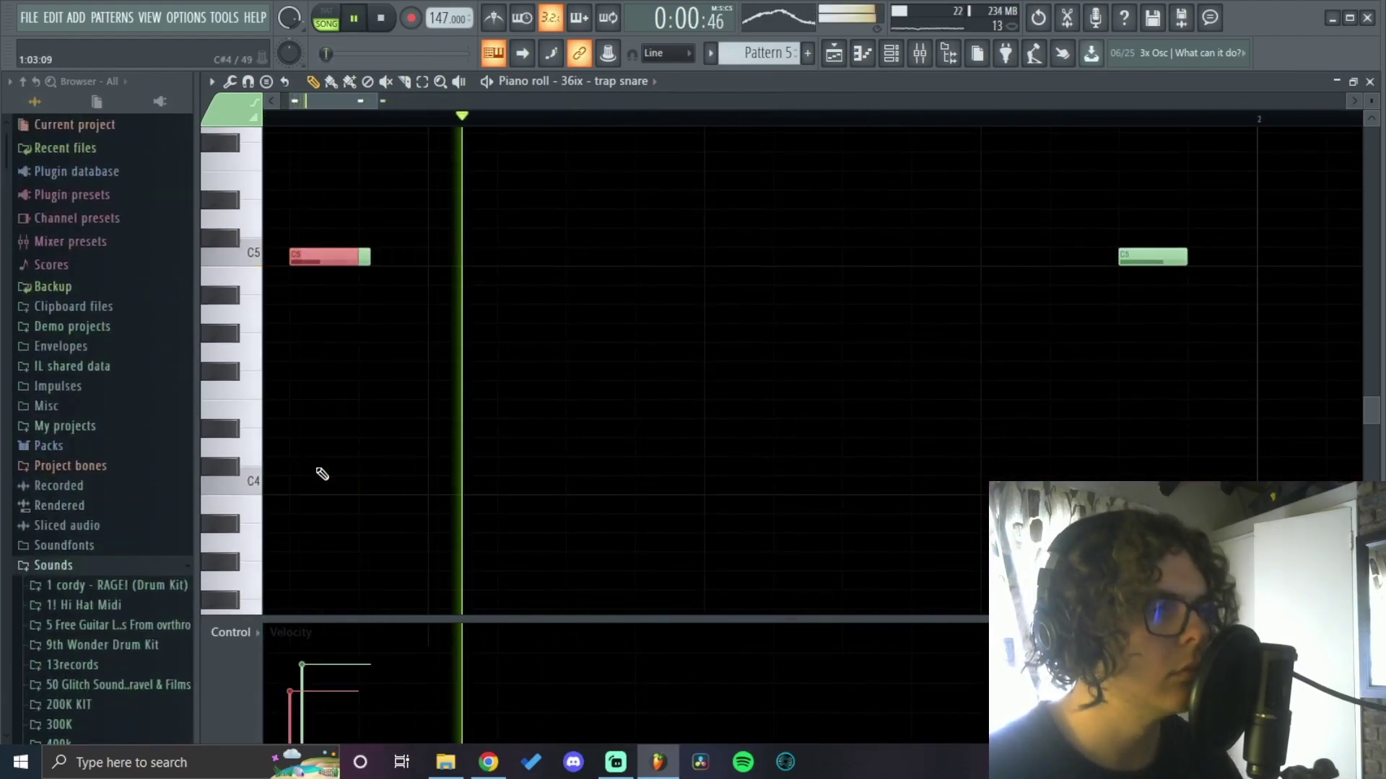
Step: Extend the trap snare rhythm on C5 beyond bar 2, including a note in the first half of bar 3
scroll(381, 477, "down", 3)
scroll(616, 383, "down", 1)
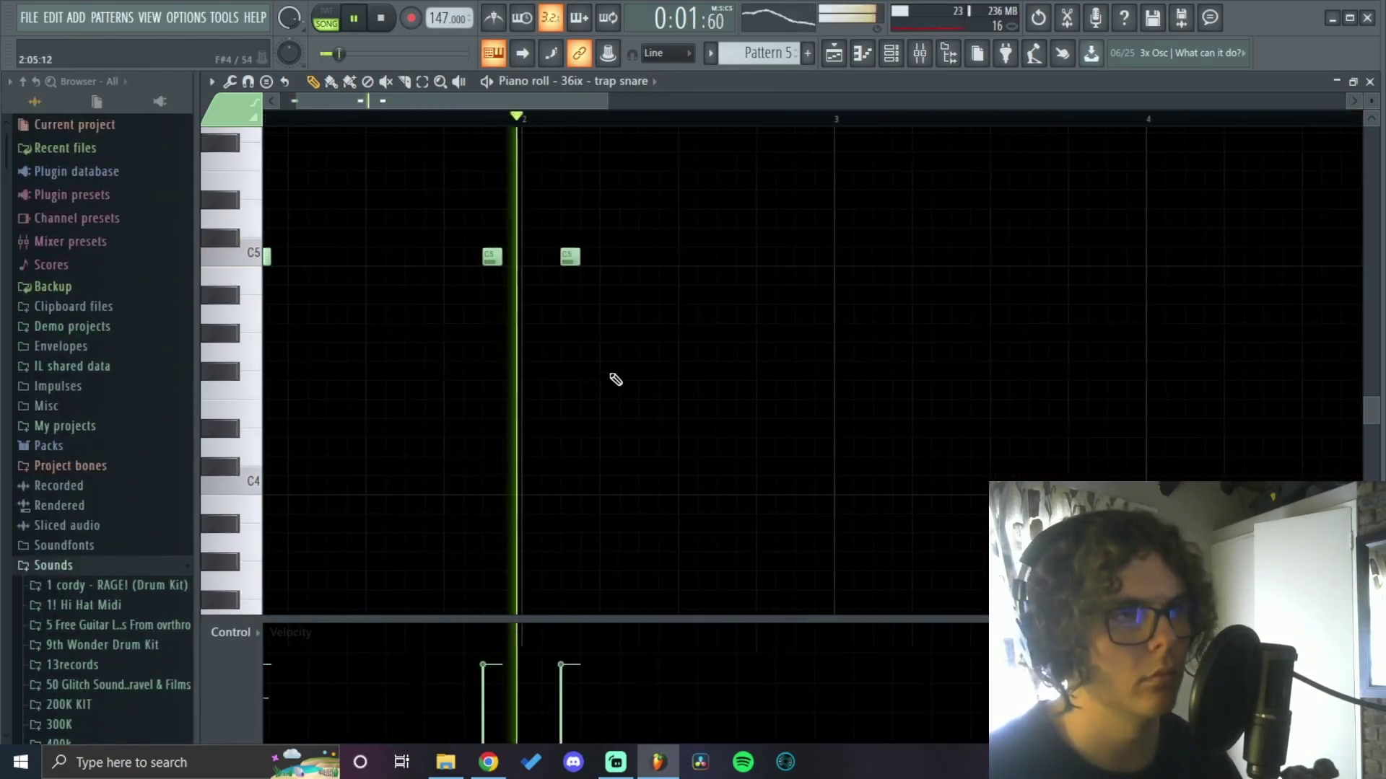
scroll(889, 354, "up", 1)
left_click(956, 313)
scroll(964, 326, "down", 1)
scroll(993, 372, "down", 1)
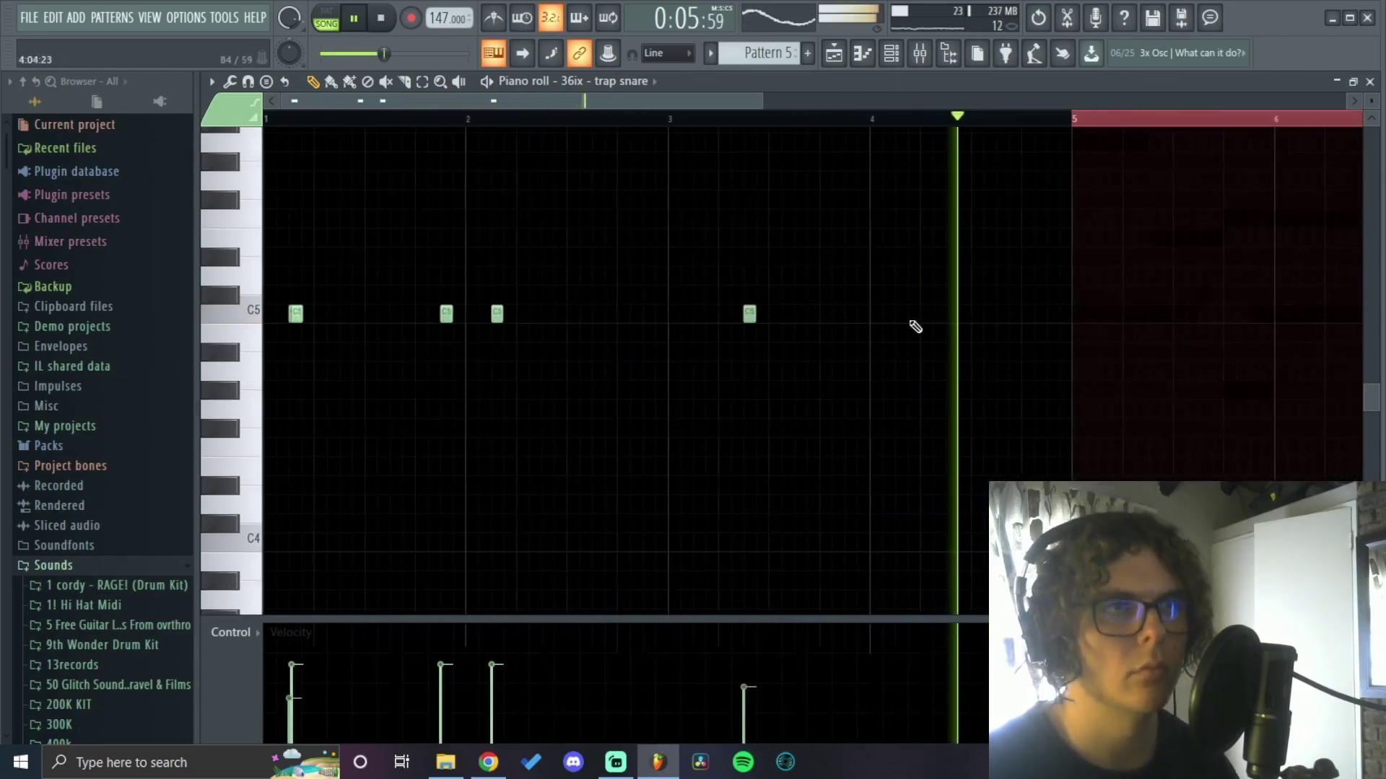
scroll(931, 427, "up", 1)
scroll(780, 375, "right", 2)
left_click(666, 315)
key("space")
Step: Write a 2022 rim rhythm with a three-hit roll late in bar 1 and two hits in bar 2, repeated from bar 5
scroll(608, 387, "down", 1)
scroll(660, 351, "up", 2)
scroll(638, 314, "up", 1)
scroll(666, 426, "down", 1)
scroll(688, 455, "down", 1)
scroll(729, 337, "up", 1)
key("Down")
scroll(314, 346, "up", 1)
key("ctrl+d")
scroll(383, 380, "down", 1)
scroll(426, 361, "up", 1)
scroll(304, 427, "down", 1)
scroll(433, 425, "up", 1)
scroll(561, 423, "down", 1)
scroll(532, 424, "up", 2)
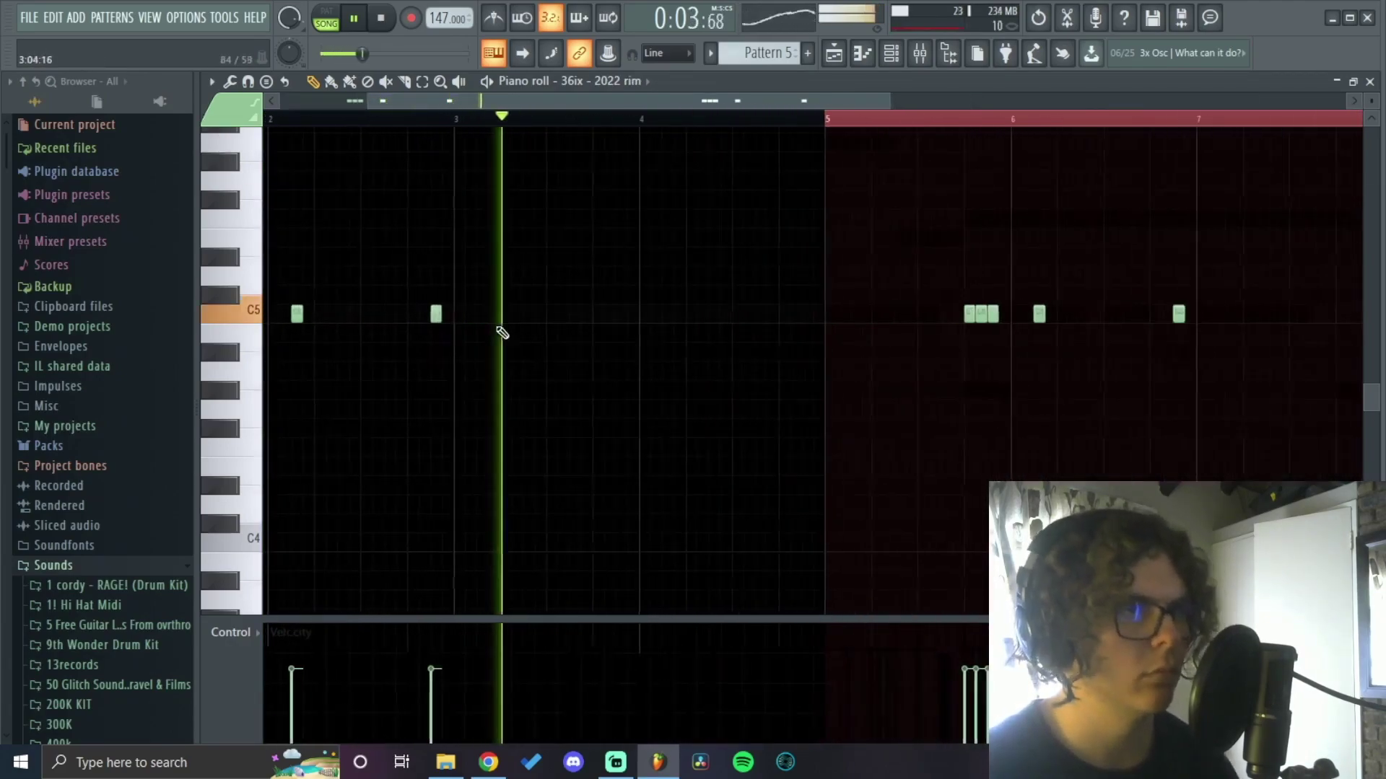
scroll(588, 343, "down", 2)
scroll(599, 346, "down", 2)
scroll(649, 384, "up", 3)
scroll(721, 393, "down", 3)
scroll(596, 424, "down", 2)
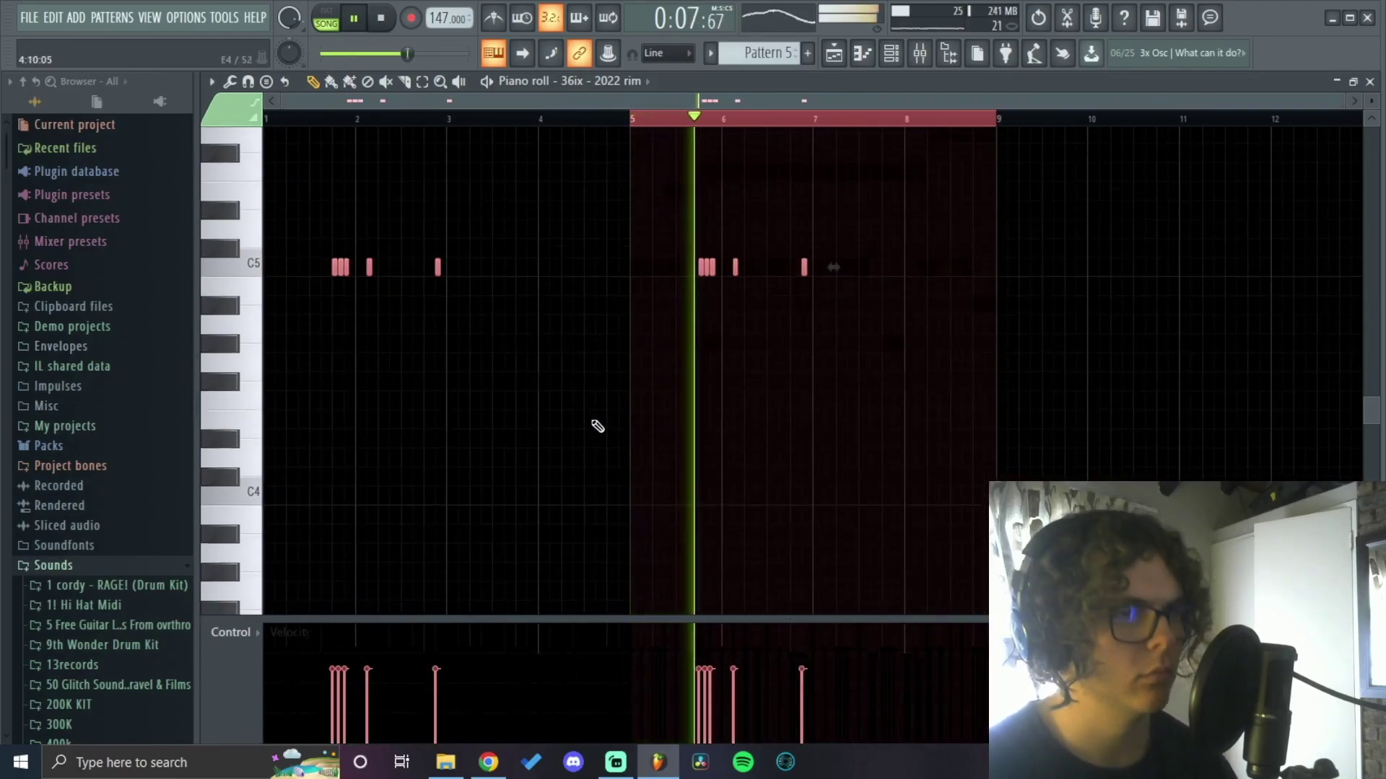
Step: Enable the volume envelope of the diff spinz 808 on Insert 11 and adjust its attack time
key("F6")
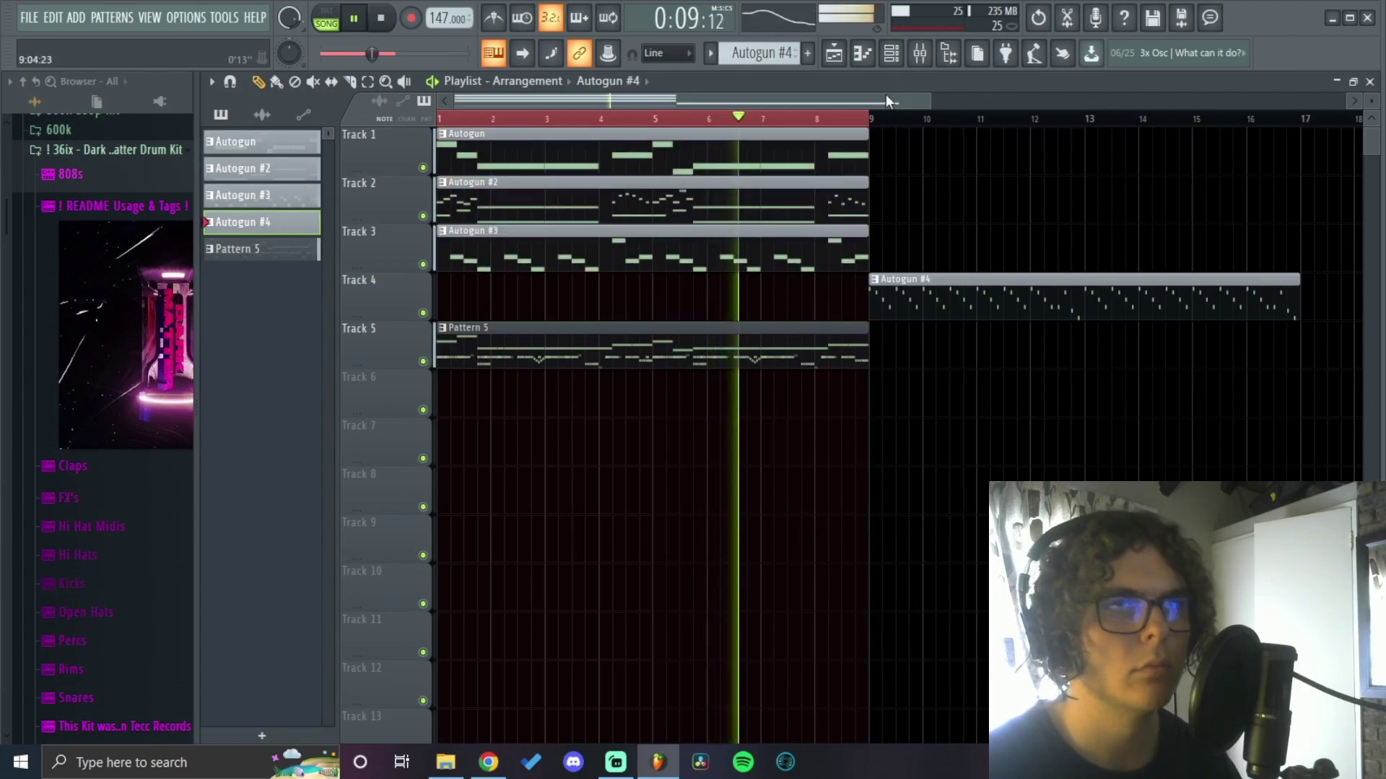
key("F9")
left_click(693, 272)
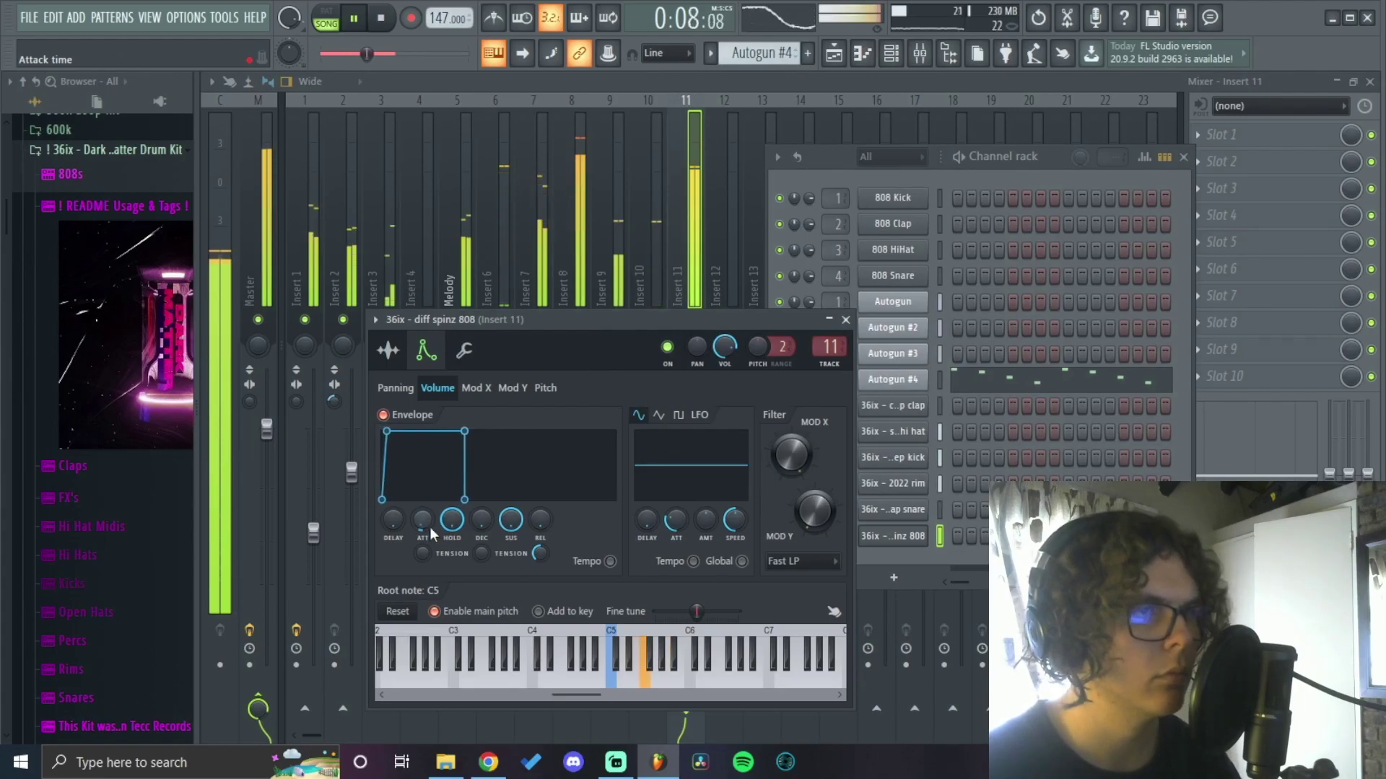
left_click(847, 321)
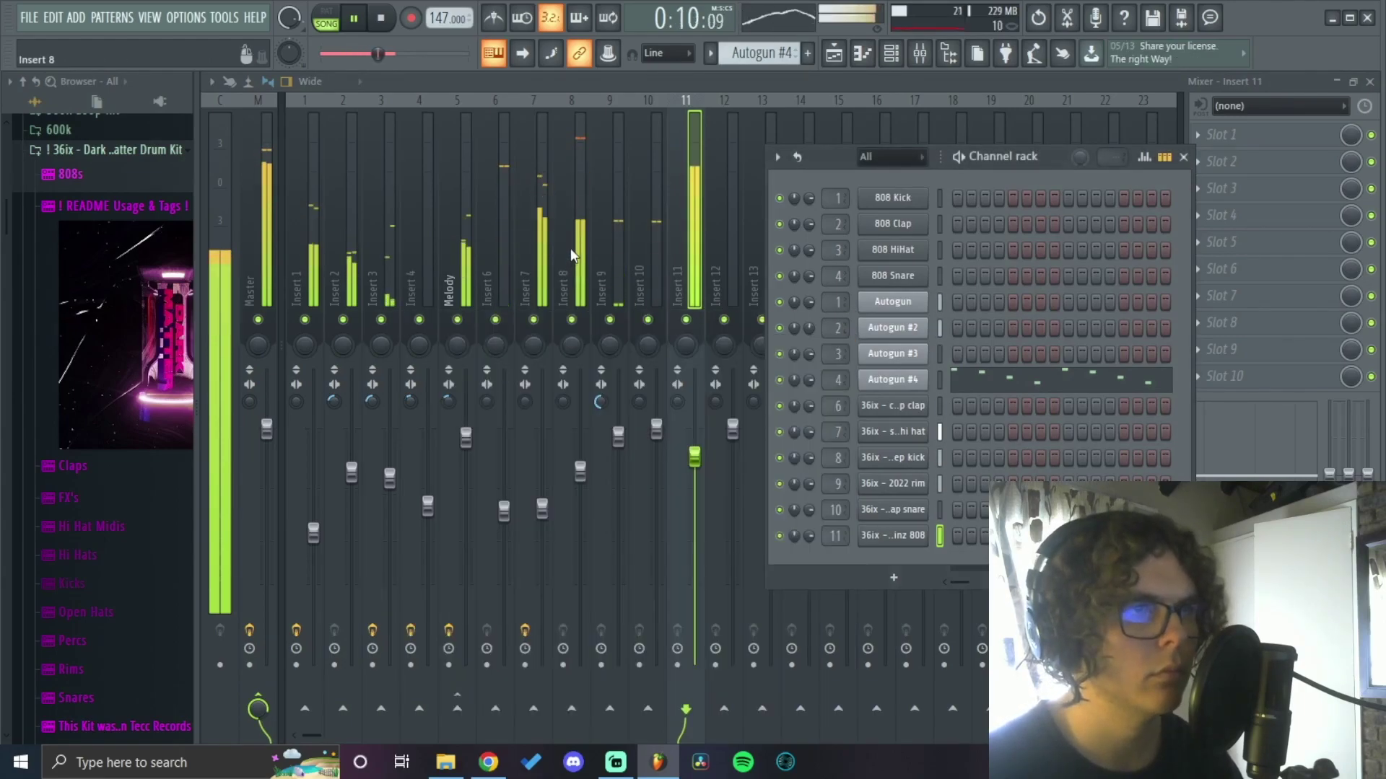
Step: Copy the Autogun #4 clip from bar 9 to the start of Track 4 in the playlist
left_click(835, 55)
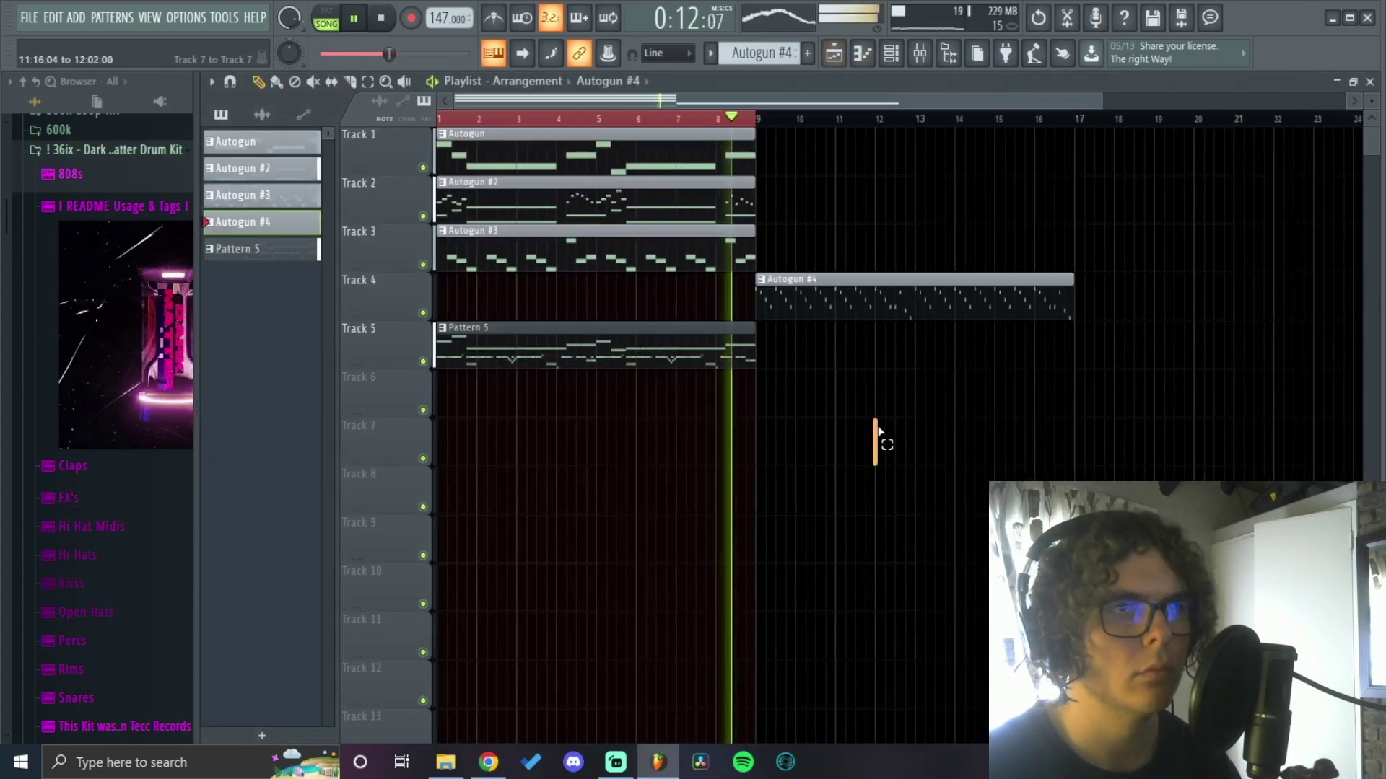
left_click_drag(622, 103, 574, 107)
left_click(919, 54)
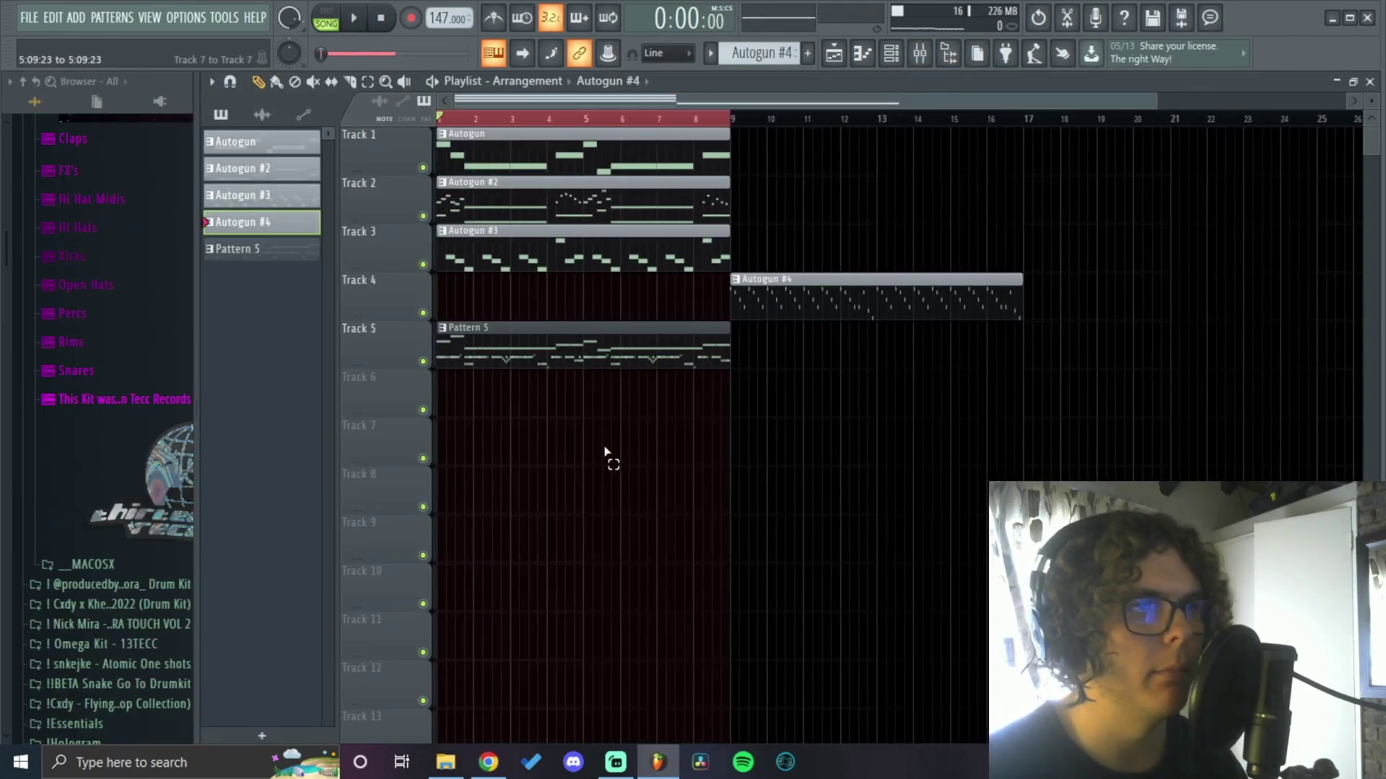
left_click_drag(786, 303, 333, 306)
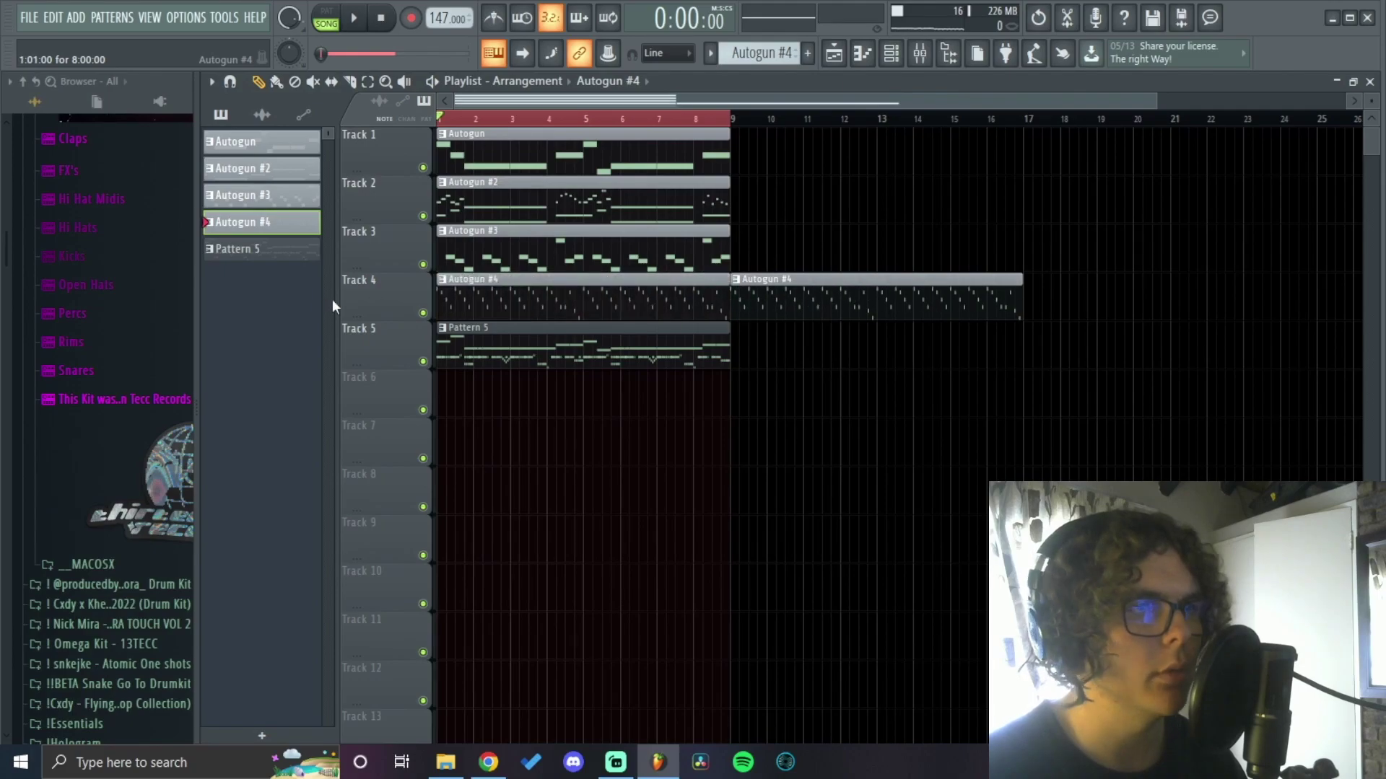
Step: Make the Autogun #4 clip at bar 9 its own pattern and repeat the Autogun clips on Tracks 1 to 3 from bar 9
double_click(749, 281)
scroll(773, 327, "down", 3)
scroll(876, 422, "up", 3)
left_click(834, 61)
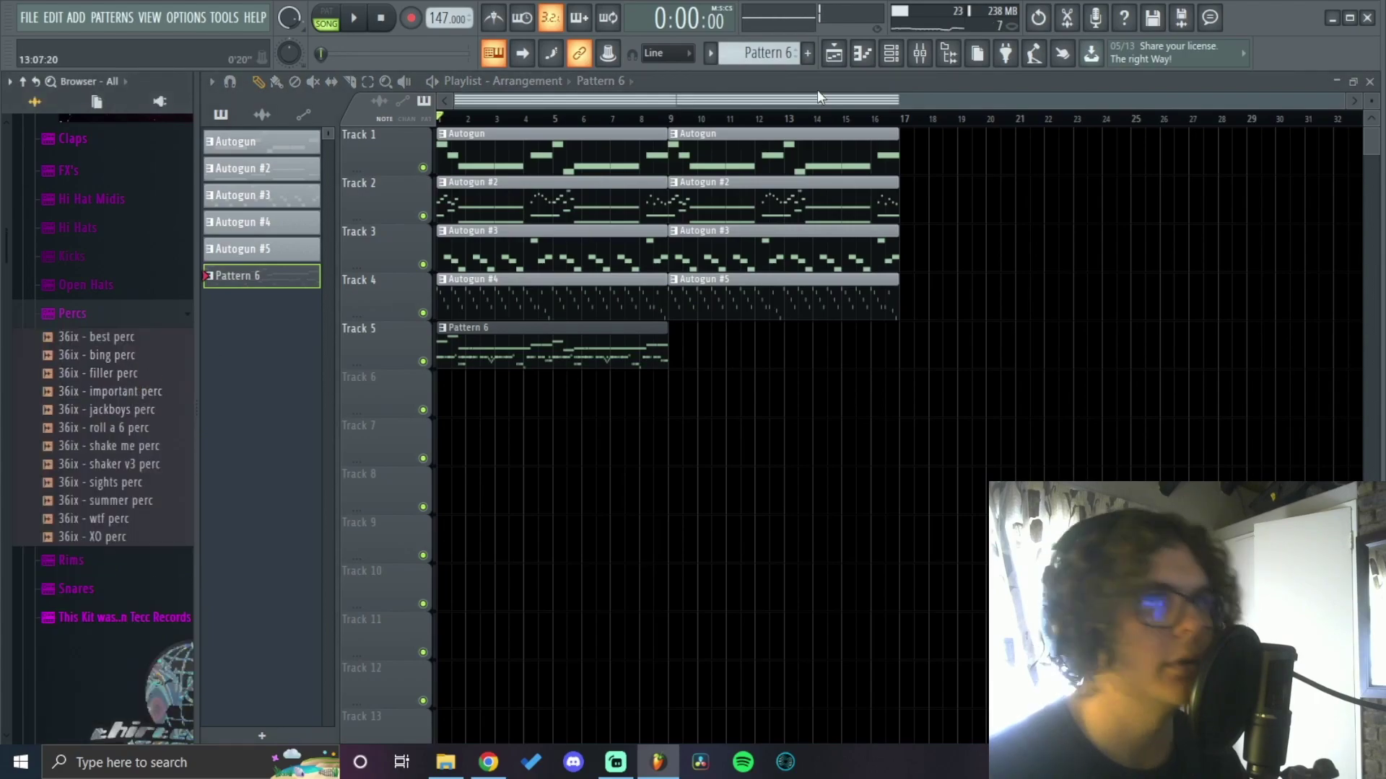
Step: Open the shank open hat channel's piano roll and place a C5 note on beat 2 of bar 3
left_click(893, 52)
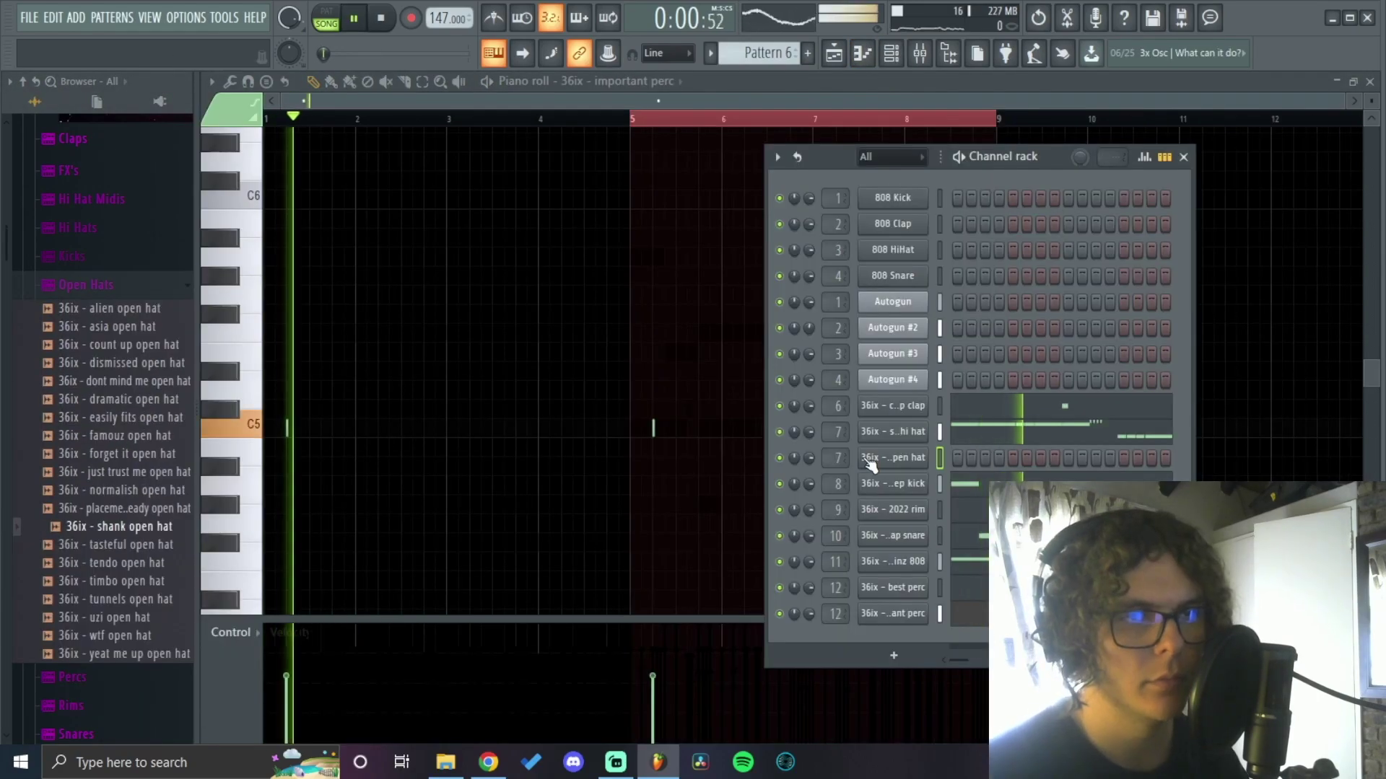
right_click(931, 454)
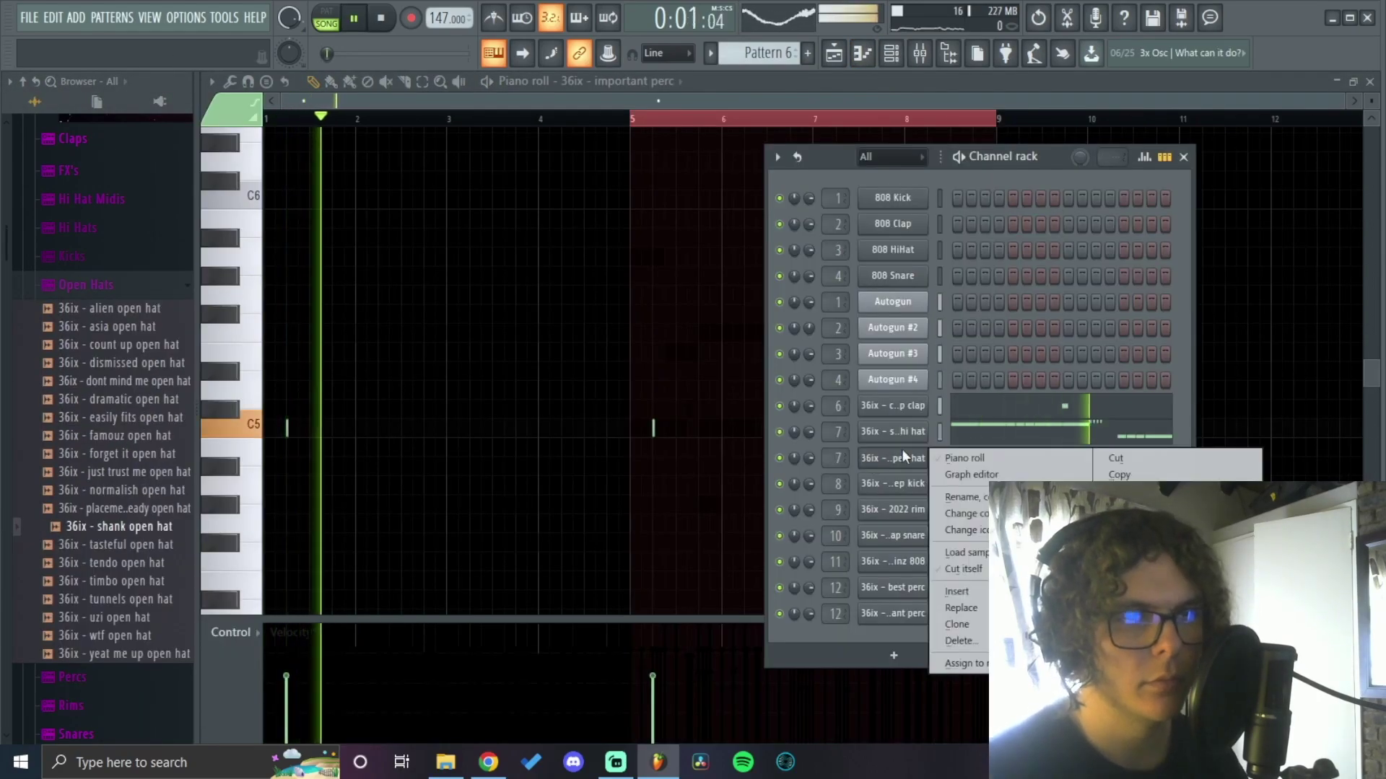
left_click(964, 458)
scroll(369, 440, "up", 2)
scroll(371, 469, "down", 2)
scroll(371, 469, "up", 2)
left_click(597, 433)
left_click_drag(597, 431, 610, 430)
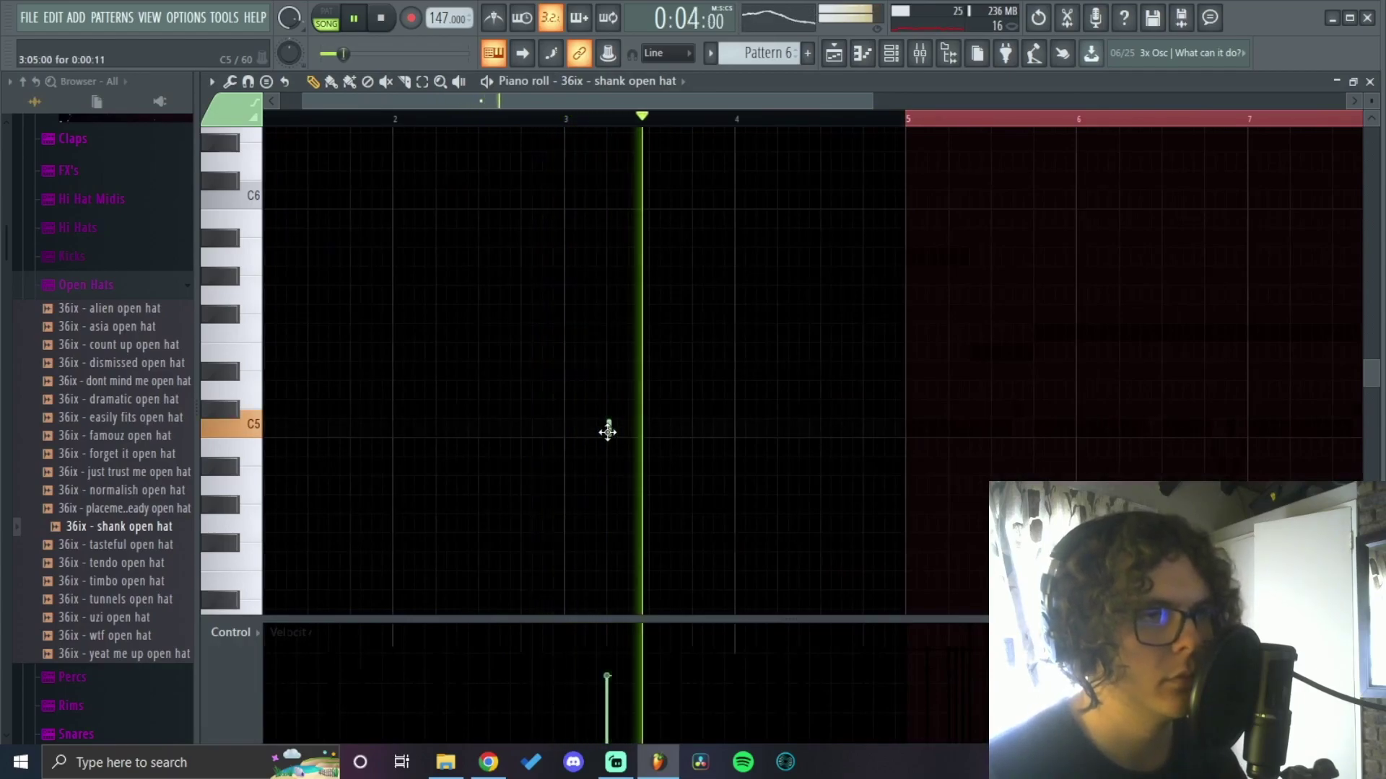
Step: Add a C5 open hat note on beat 2 of bar 4, lower the velocity of both open hat notes and replay
left_click(778, 431)
left_click_drag(882, 402, 621, 455)
key("space")
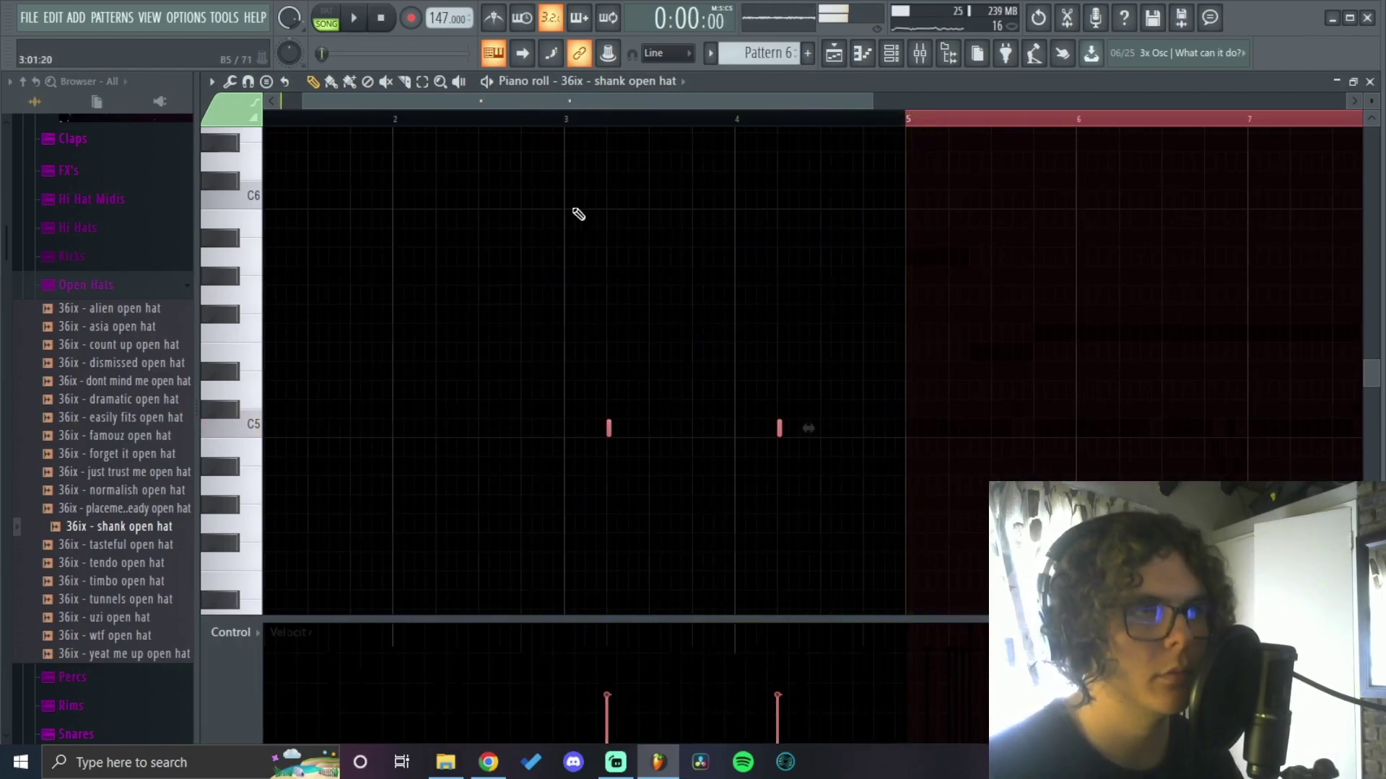
scroll(696, 464, "down", 2)
left_click_drag(657, 381, 321, 495)
scroll(473, 429, "down", 1)
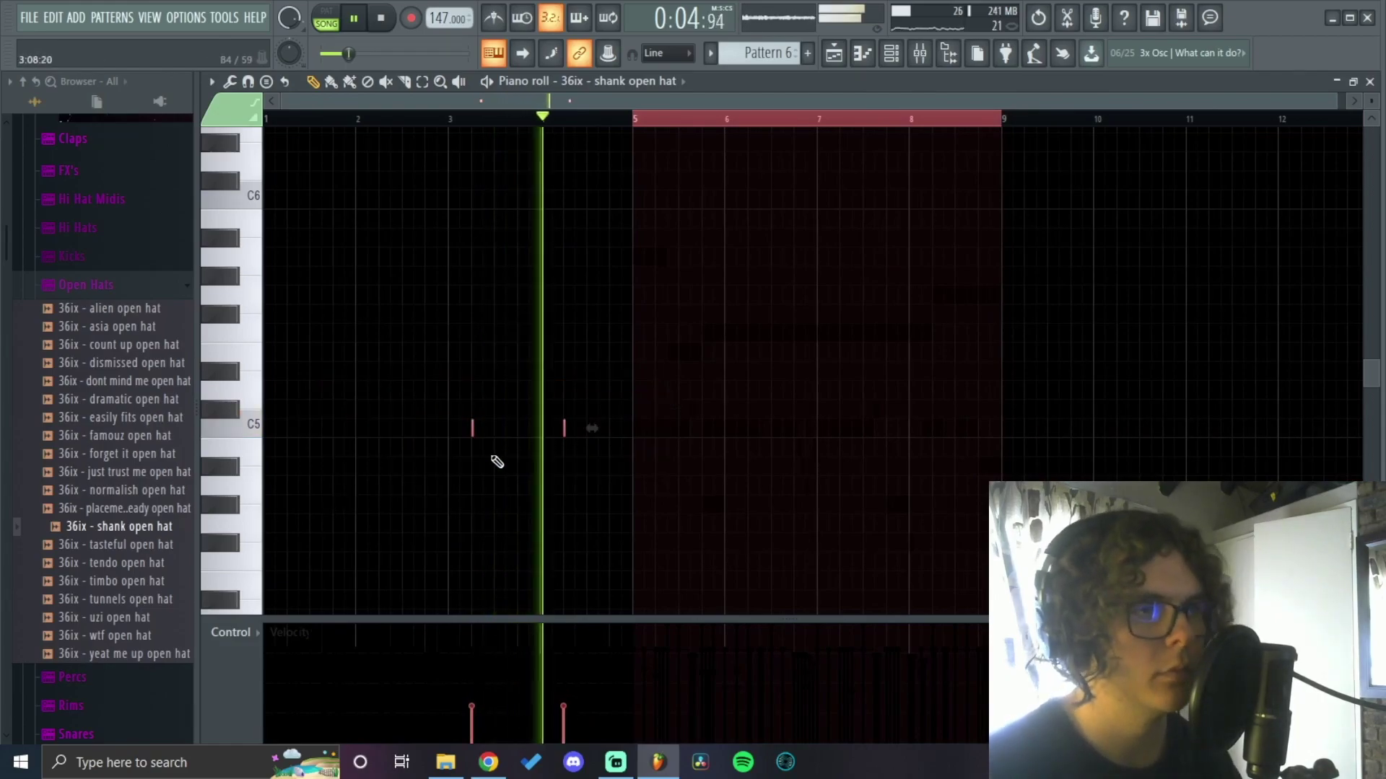
Step: Duplicate the open hat notes of bars 3 and 4 into bars 7 and 8
scroll(461, 528, "up", 2)
left_click(588, 487)
scroll(585, 447, "down", 3)
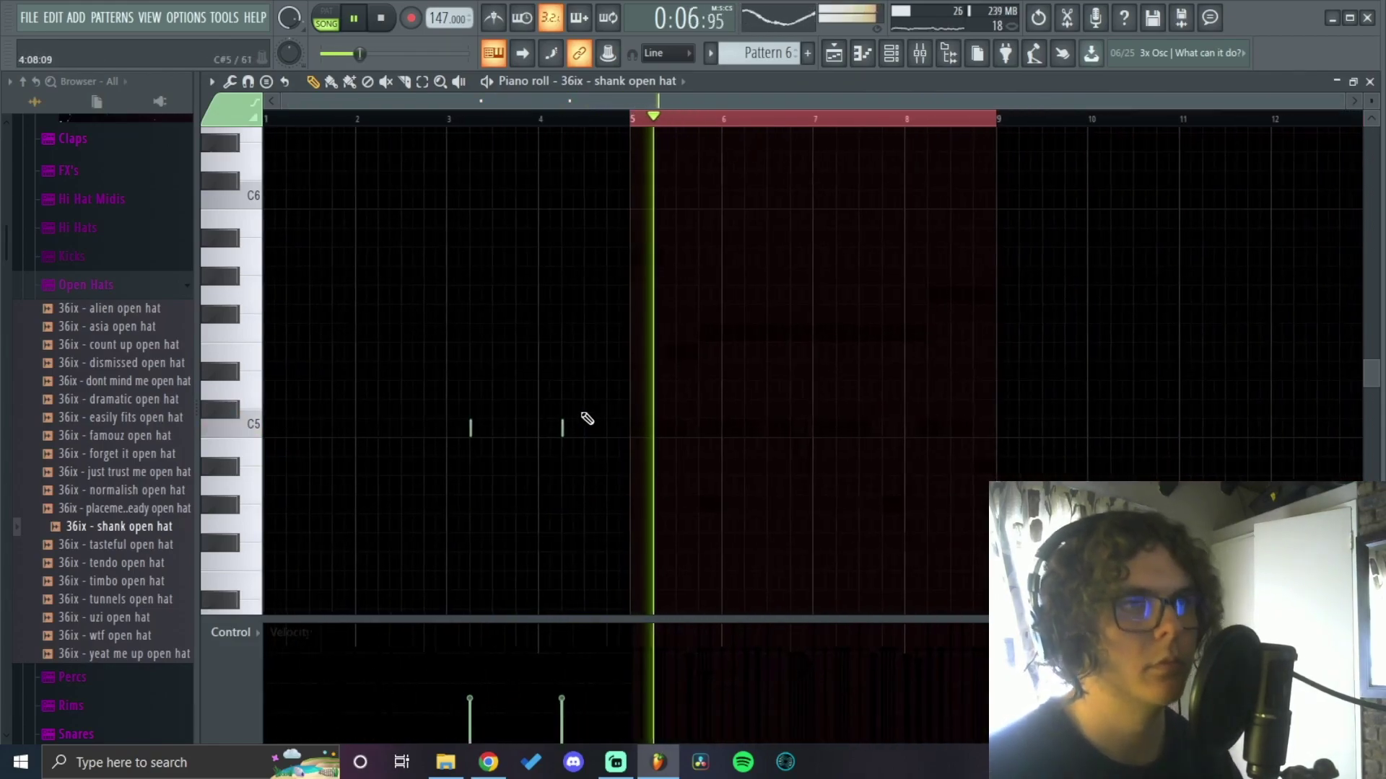
left_click_drag(634, 119, 265, 134)
key("ctrl+b")
key("ctrl+d")
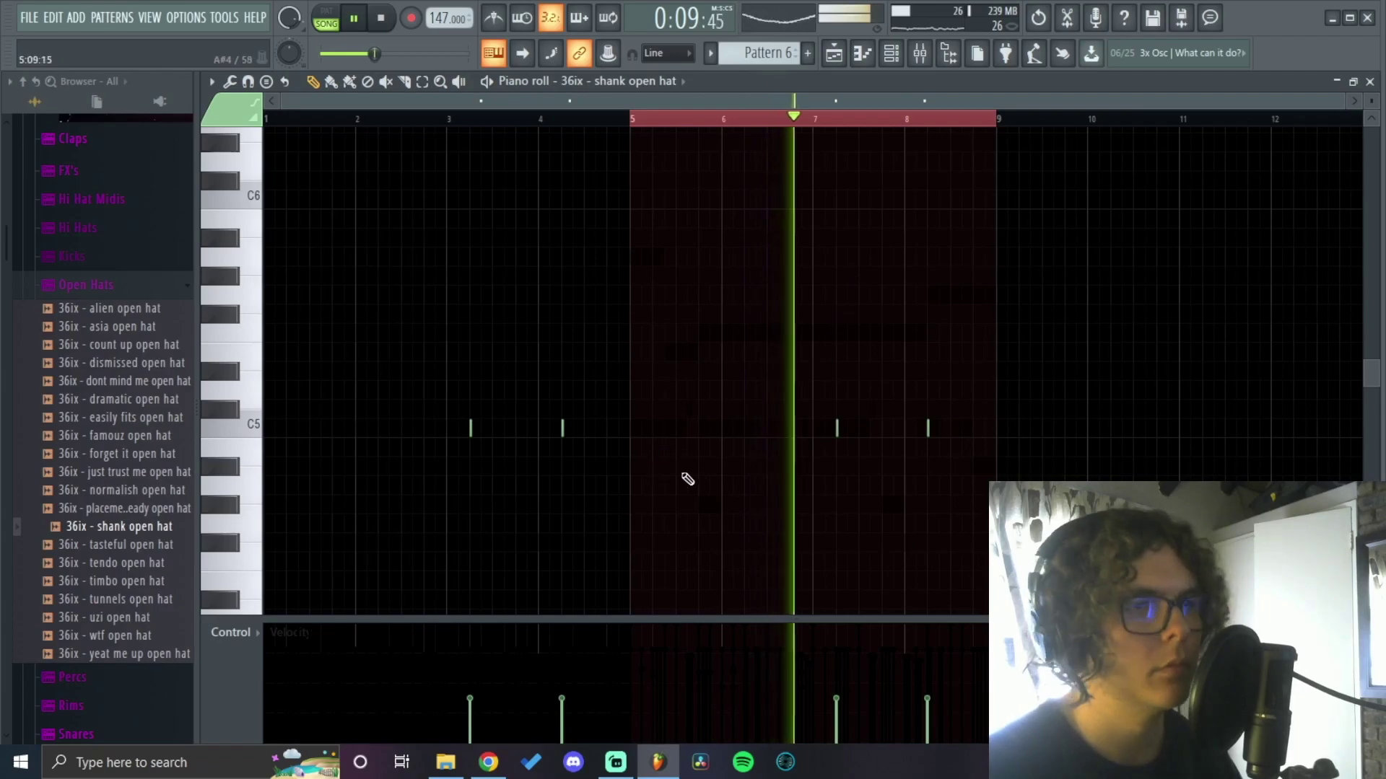
Step: Split Pattern 6 by channel and lay out the separate drum patterns on their own playlist tracks from Track 6, starting at bar 1
left_click(830, 57)
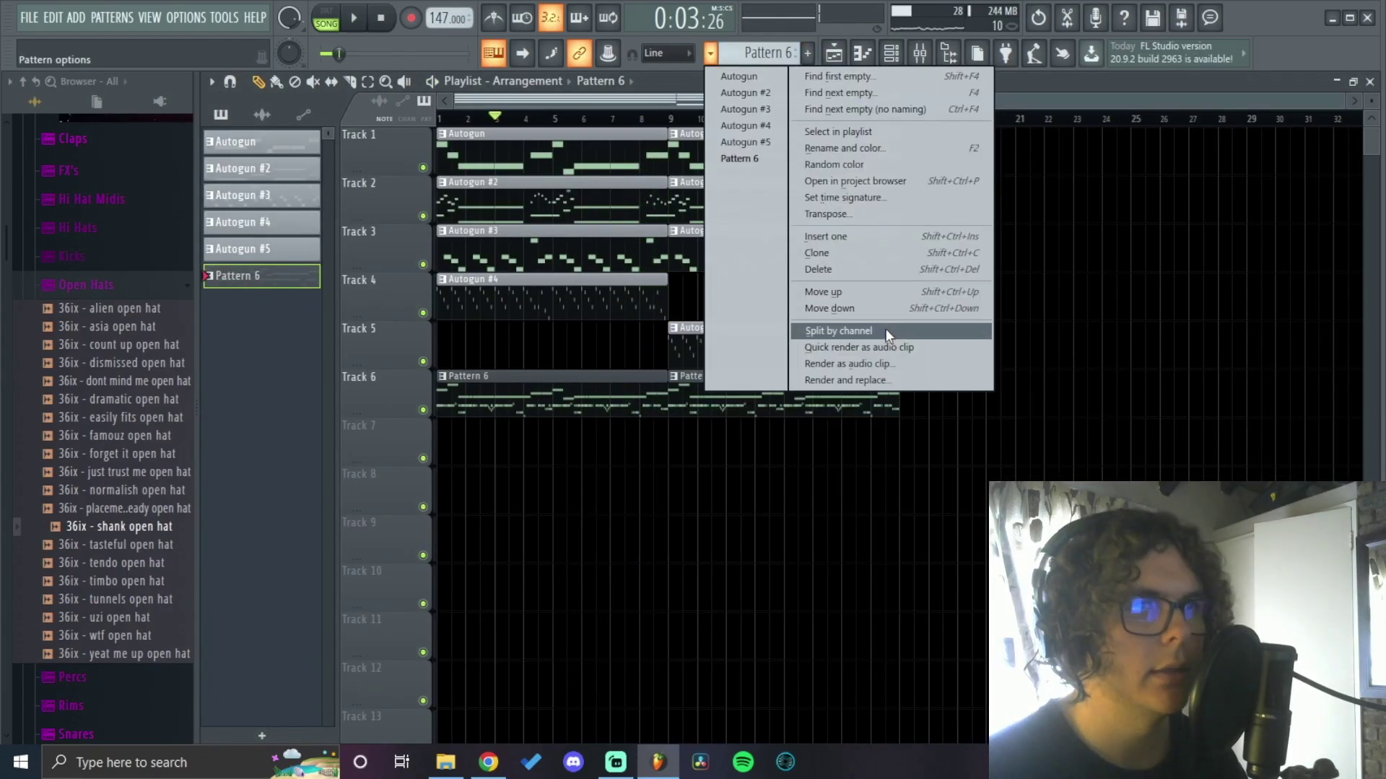
left_click(887, 332)
left_click(862, 53)
left_click(834, 54)
left_click_drag(262, 276, 497, 394)
left_click(857, 519, "ctrl")
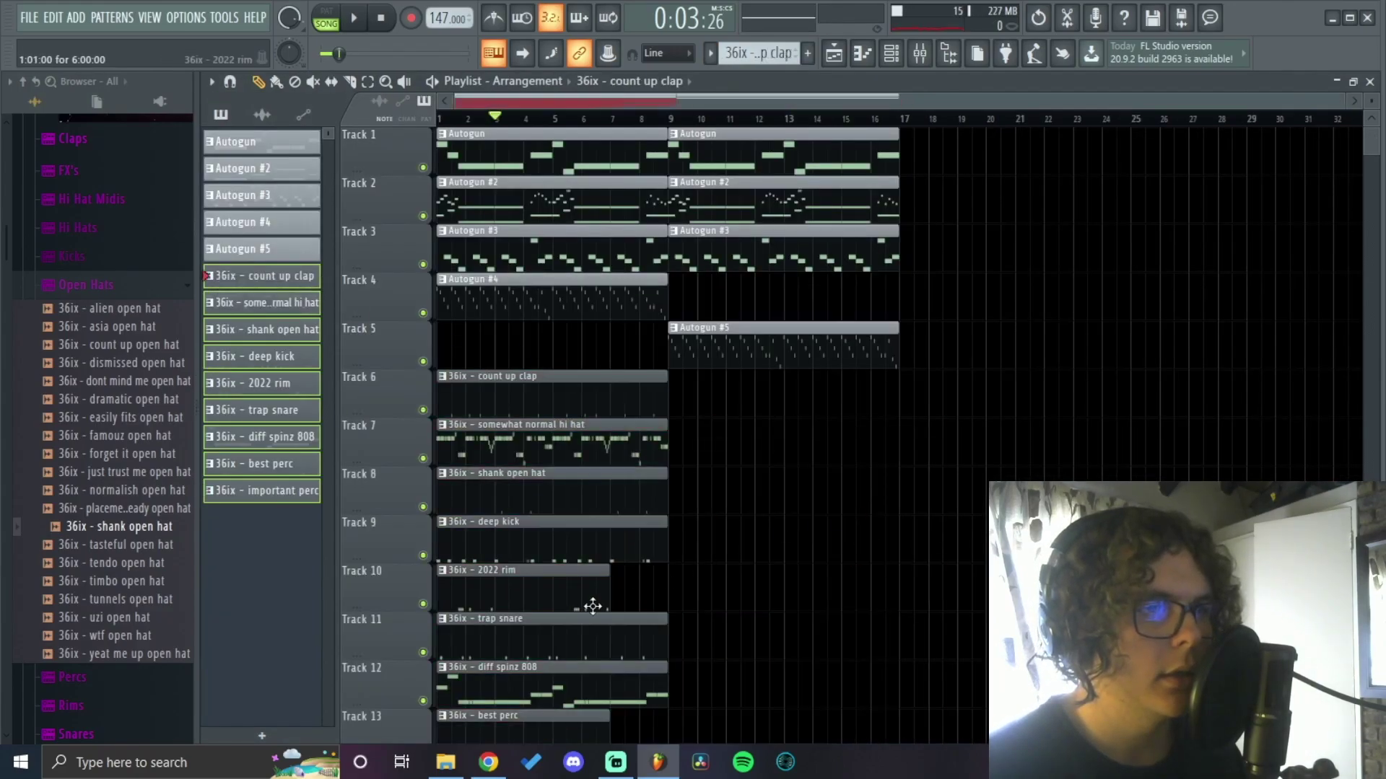
scroll(639, 604, "down", 5)
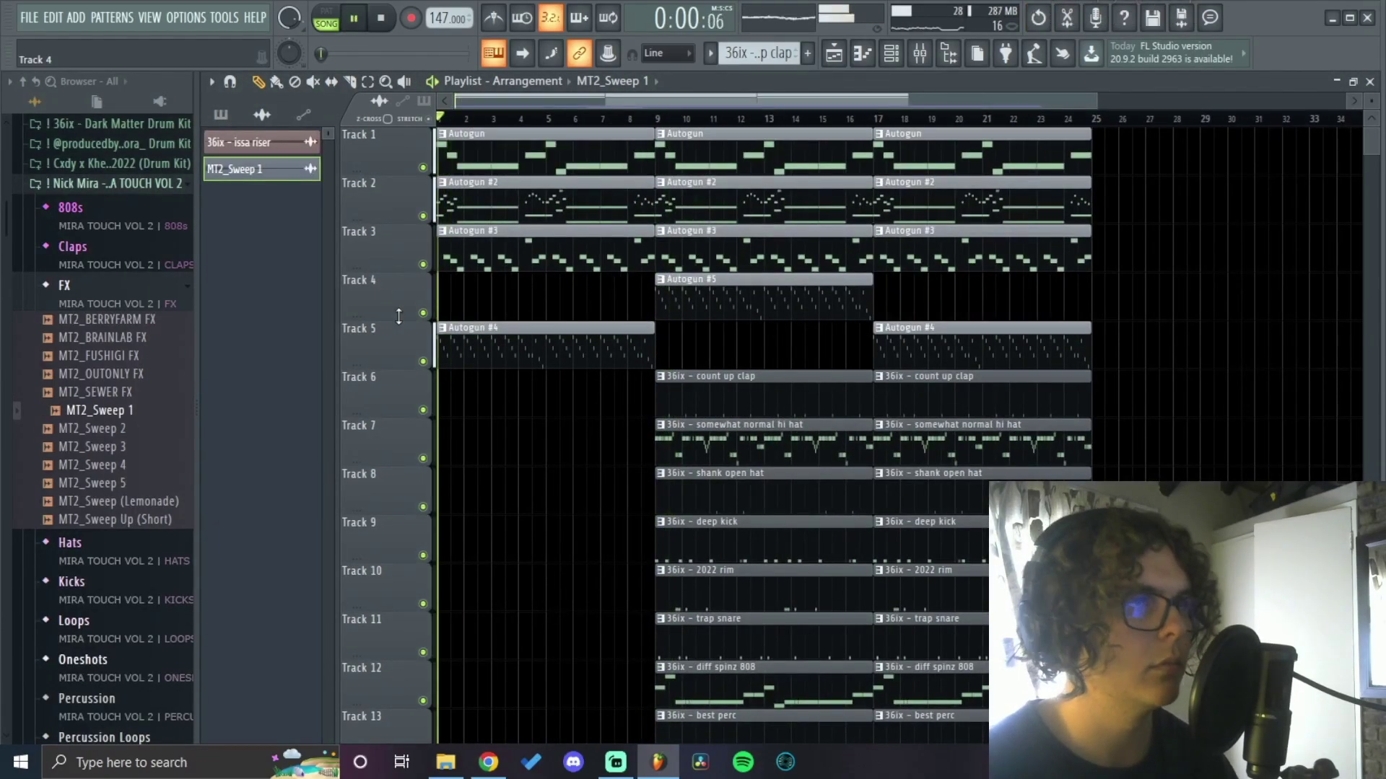
Step: Review the arrangement during playback and delete the Autogun clip at bar 9 from Track 1
scroll(578, 498, "down", 1)
scroll(524, 551, "down", 5)
scroll(532, 473, "up", 5)
scroll(549, 462, "up", 3)
scroll(613, 424, "down", 6)
scroll(693, 372, "up", 6)
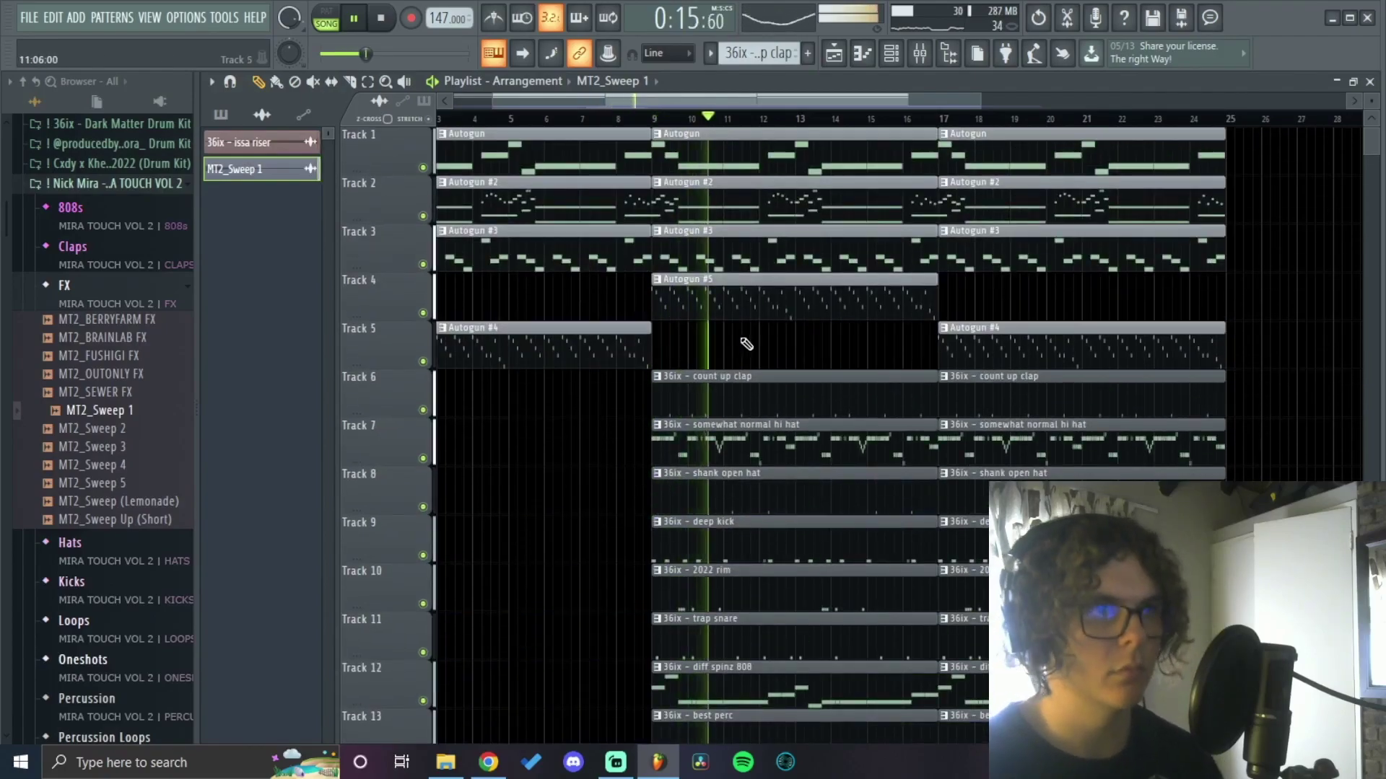
scroll(780, 339, "down", 4)
scroll(885, 306, "up", 2)
scroll(866, 289, "down", 2)
right_click(743, 149)
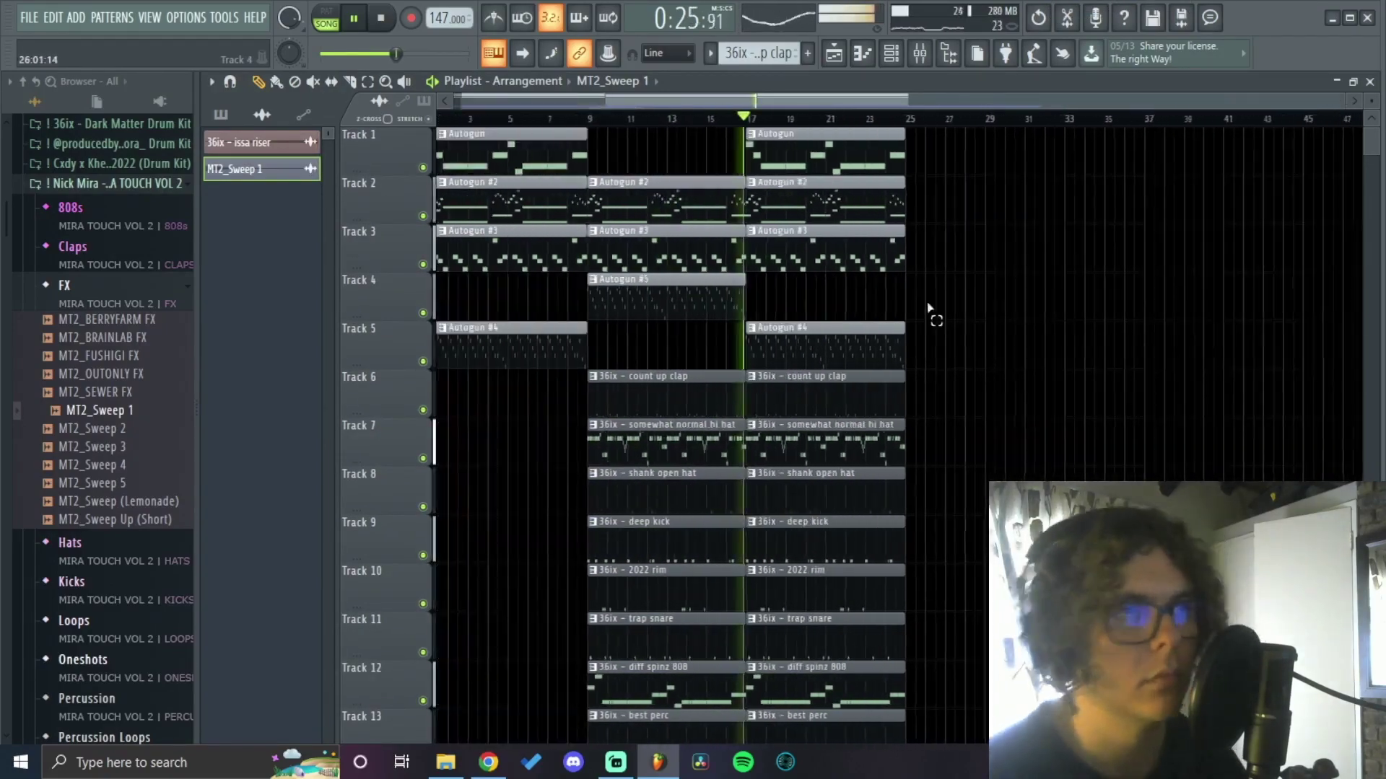
Step: Repeat the bar 17 Autogun, Autogun #2 and drum clips twice from bar 25, and trim the first drum repeat to start at bar 27
scroll(866, 310, "down", 5)
left_click_drag(583, 697, 900, 698)
scroll(900, 433, "up", 5)
left_click_drag(952, 131, 850, 176)
scroll(850, 289, "down", 5)
left_click_drag(845, 566, 711, 145)
key("ctrl+b")
key("ctrl+b")
left_click_drag(779, 253, 732, 668)
left_click_drag(678, 263, 757, 263)
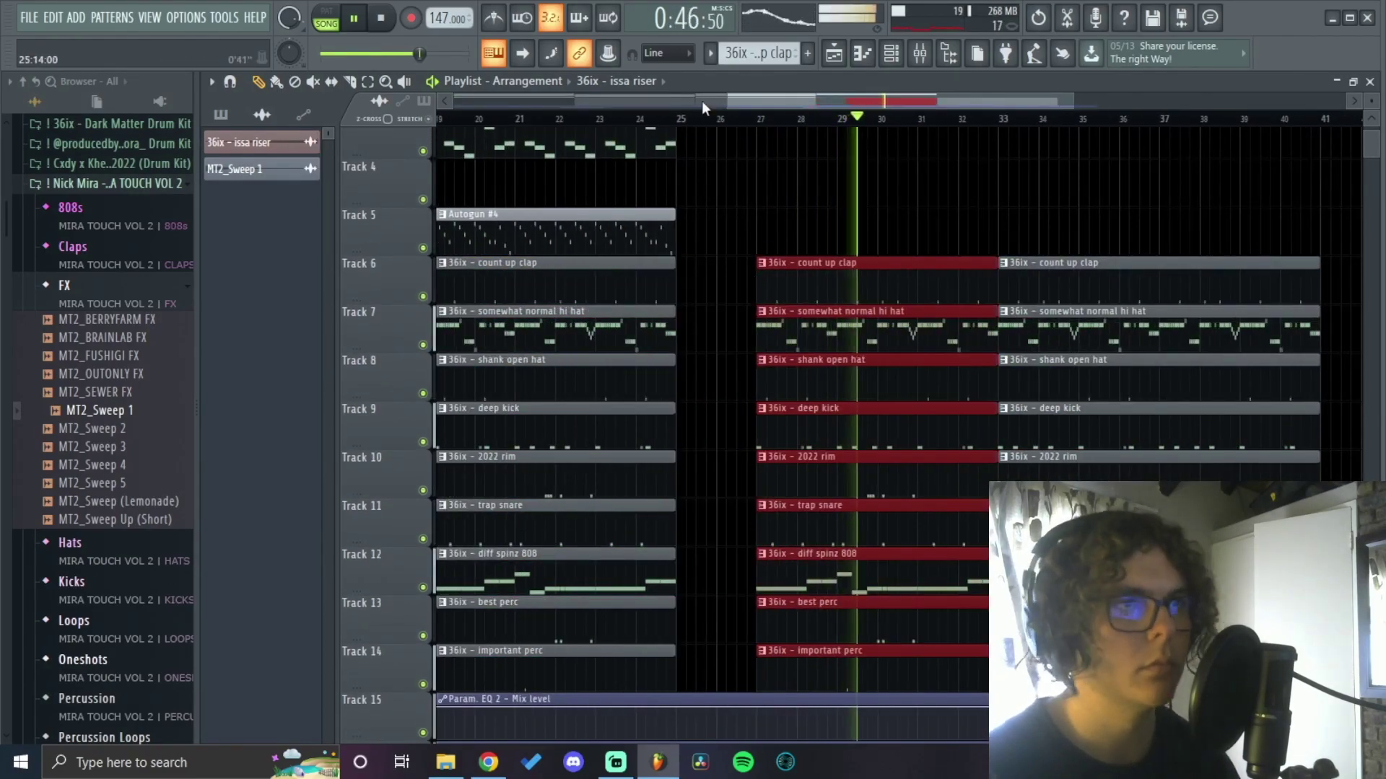
Step: Add an Autogun #3 clip on Track 3 at bar 33
left_click(715, 118)
scroll(741, 123, "up", 1)
left_click(893, 256, "ctrl")
scroll(893, 260, "up", 1)
scroll(885, 289, "down", 4)
scroll(897, 300, "up", 1)
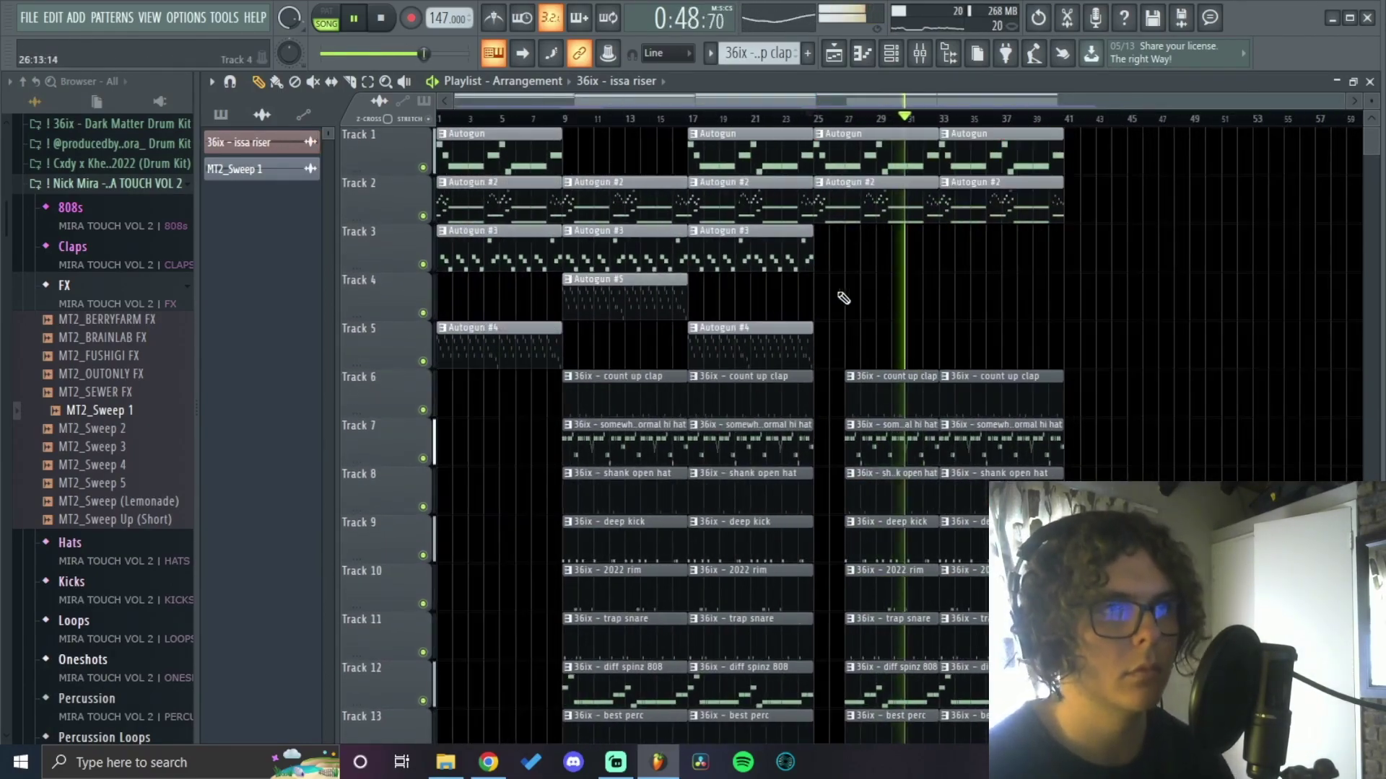
left_click(873, 188)
left_click(946, 188)
left_click(750, 236)
left_click(945, 236)
Step: Shorten the hi-hat clip that starts at bar 27 so it stops about half a bar before bar 33
scroll(1002, 337, "up", 3)
left_click_drag(858, 445, 835, 445)
scroll(888, 389, "down", 4)
scroll(1119, 390, "down", 5)
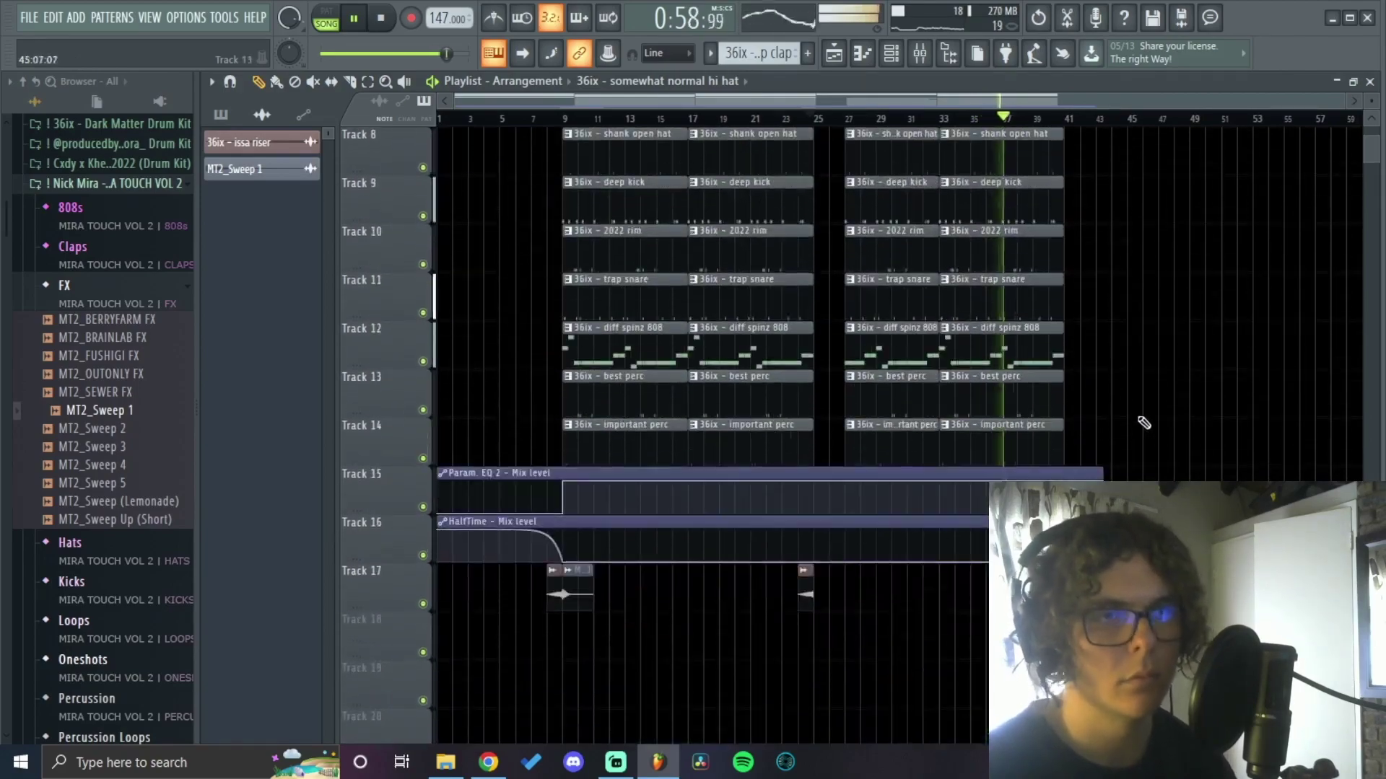
Step: Shorten the hi-hat clip that starts at bar 33 so it ends at about bar 39
left_click(1046, 357)
scroll(1076, 347, "up", 4)
left_click(974, 120)
key("space")
scroll(977, 122, "up", 3)
left_click_drag(912, 260, 787, 260)
key("space")
Step: Trim the ends of the 808 and clap clips that start at bar 33 so both stop shortly before bar 41
scroll(1117, 421, "up", 3)
key("space")
key("space")
left_click_drag(989, 501, 915, 501)
scroll(1006, 317, "up", 3)
left_click_drag(978, 202, 882, 202)
Step: Shorten the deep kick, shank open hat and trap snare clips that start at bar 33 to end at about bar 40
key("space")
key("space")
key("space")
left_click_drag(974, 361, 764, 361)
key("space")
left_click_drag(974, 303, 798, 303)
left_click_drag(975, 455, 799, 454)
Step: Copy the melody and drum clips of bars 9 to 24 to bar 41
scroll(960, 457, "down", 5)
left_click_drag(808, 715, 618, 144)
left_click_drag(617, 200, 1119, 201)
key("ctrl+d")
key("space")
scroll(1206, 412, "down", 8)
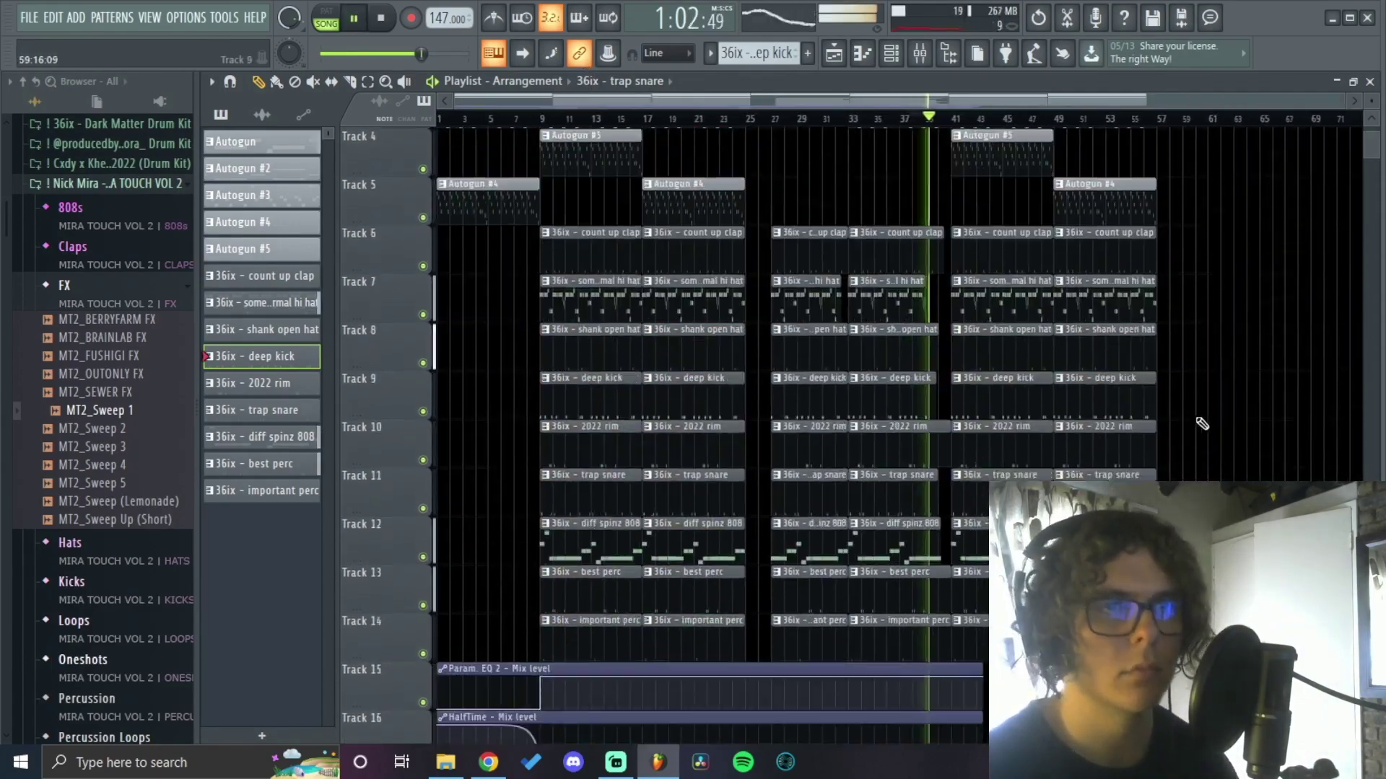
scroll(1138, 541, "up", 1)
scroll(1228, 458, "up", 7)
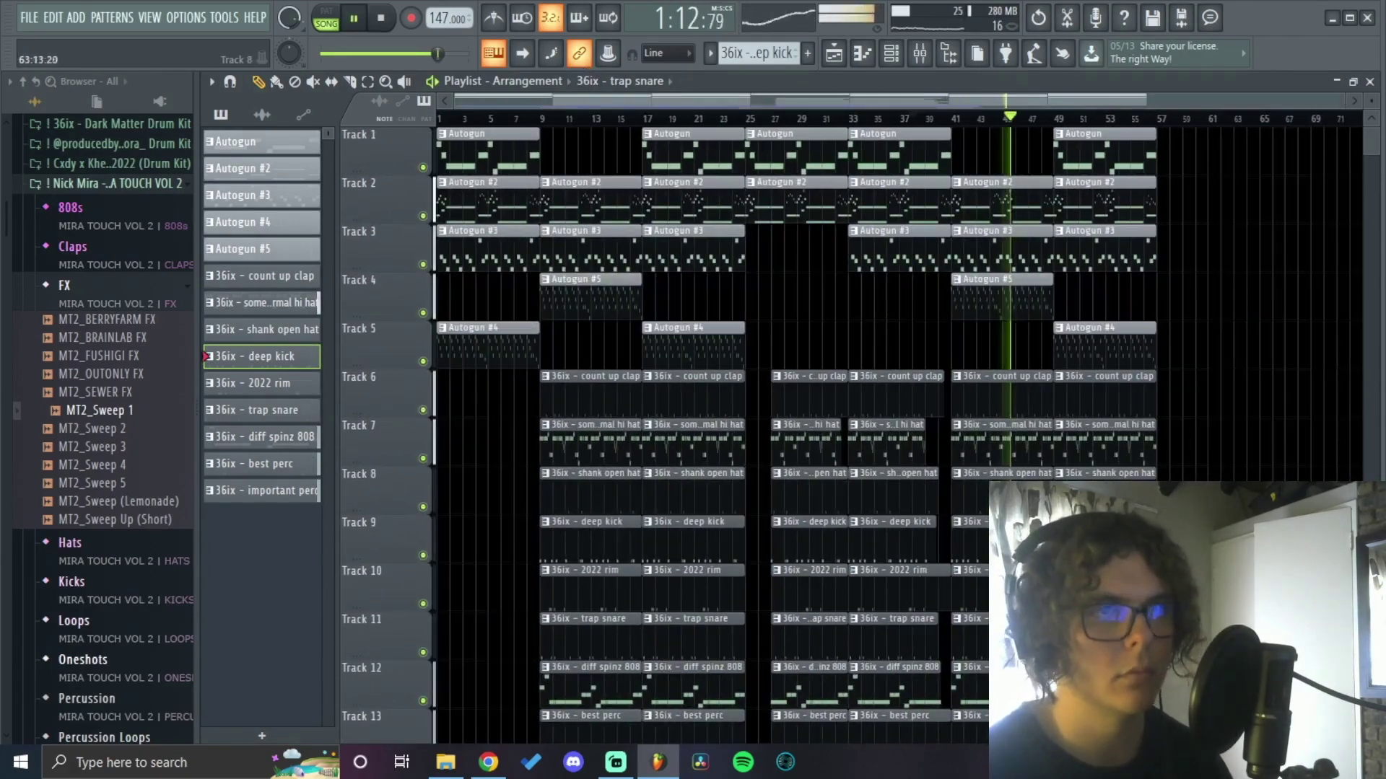
Step: Replay the transition into bar 41, checking the trimmed drum clips and the mixer
scroll(1141, 365, "down", 4)
scroll(1176, 393, "up", 3)
left_click(788, 491)
key("space")
left_click(818, 123)
key("space")
scroll(941, 170, "up", 3)
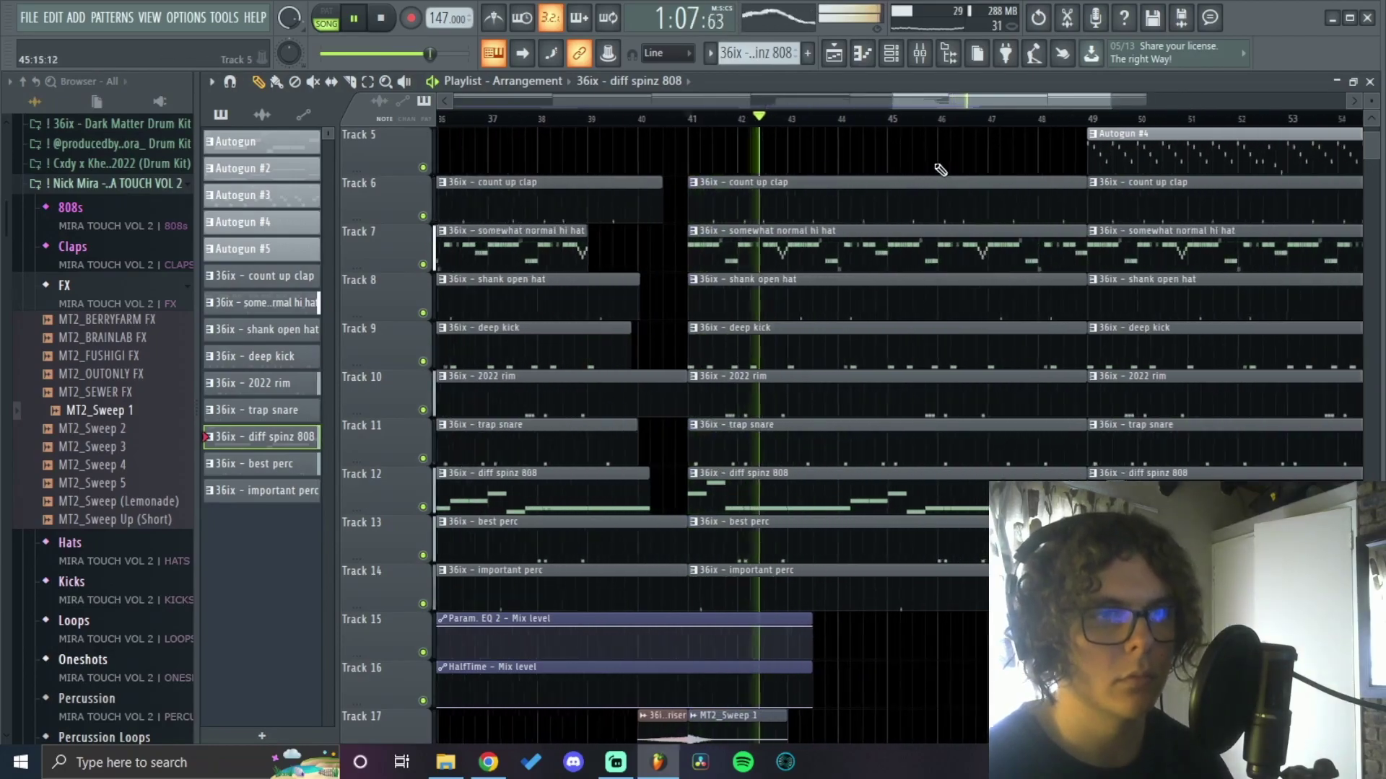
scroll(956, 300, "up", 3)
scroll(1097, 339, "down", 7)
scroll(1241, 372, "down", 3)
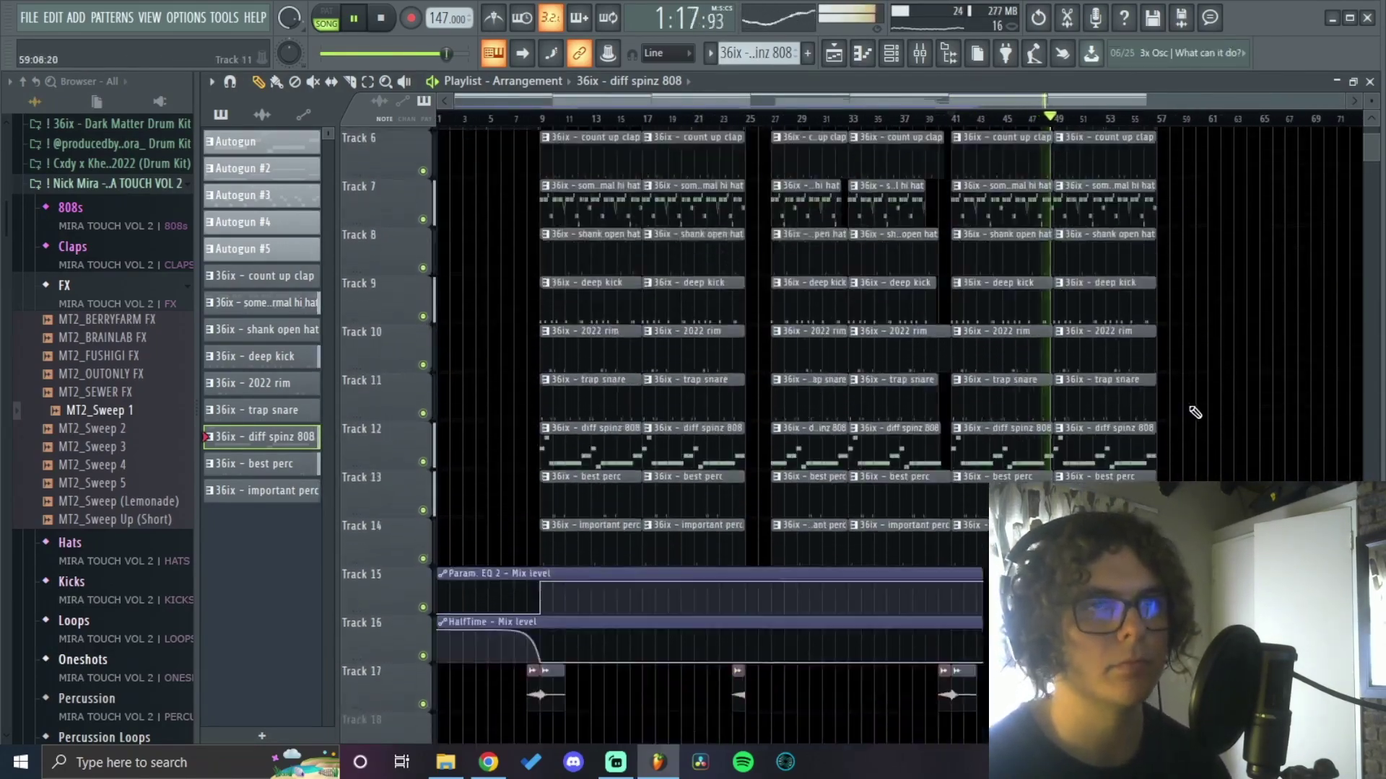
scroll(1188, 405, "up", 3)
key("F9")
key("F9")
Step: Copy the Autogun #5 clip from bar 41 to bar 57 and repeat the Autogun clips of Tracks 1 to 3 from bar 57
scroll(1138, 421, "down", 5)
scroll(1155, 421, "up", 5)
scroll(1220, 324, "up", 3)
left_click_drag(747, 307, 1129, 303, "shift")
left_click_drag(1112, 144, 939, 245, "ctrl")
left_click_drag(932, 208, 1124, 209, "shift")
key("ctrl+d")
scroll(1213, 303, "down", 3)
scroll(1212, 303, "down", 4)
scroll(1213, 303, "up", 7)
mouse_move(1117, 304)
left_mouse_down()
mouse_move(1202, 304)
mouse_move(1119, 305)
left_mouse_up()
Step: Replay the arrangement from about bar 25 and from bar 33, reviewing the clips on all tracks
scroll(1126, 304, "down", 3)
scroll(557, 325, "down", 5)
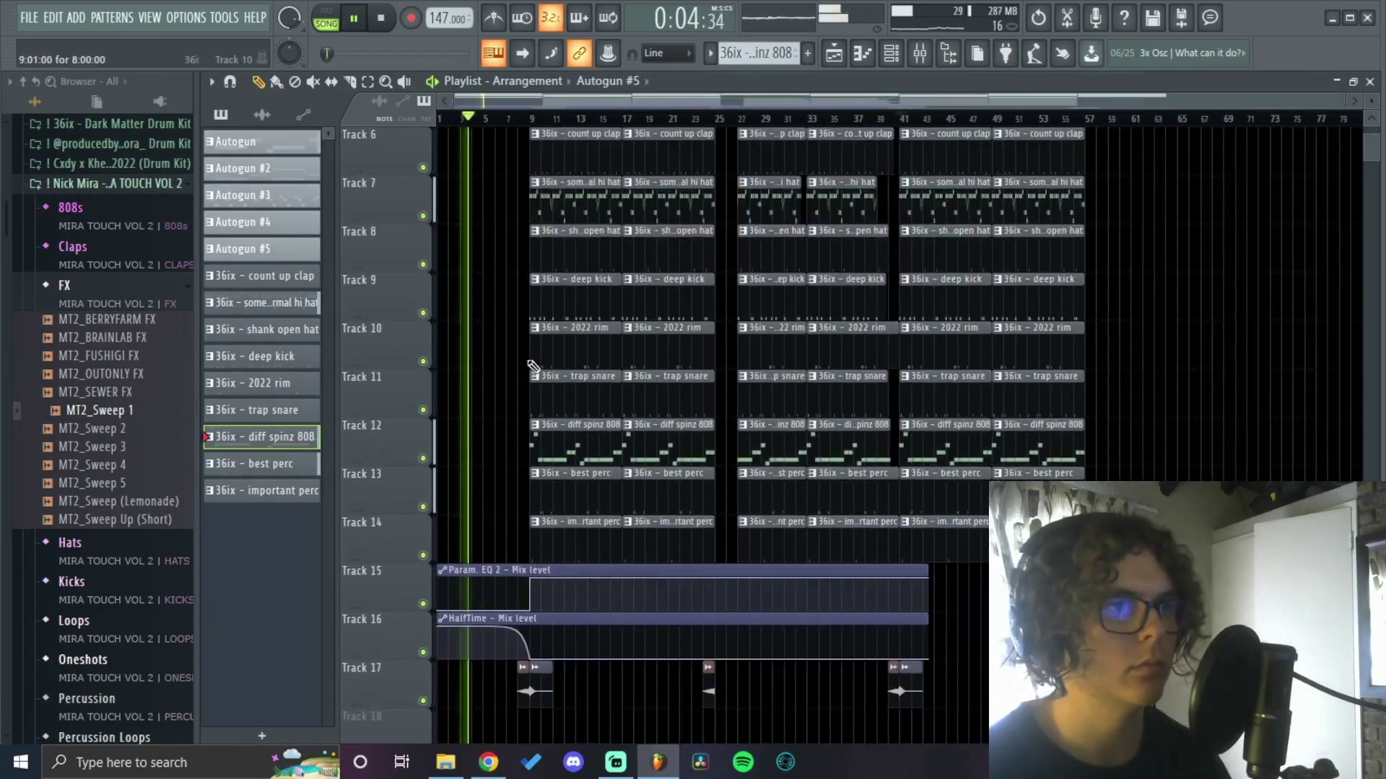
scroll(556, 325, "up", 4)
left_click(722, 118)
left_click(808, 118)
scroll(661, 300, "down", 4)
scroll(857, 470, "up", 5)
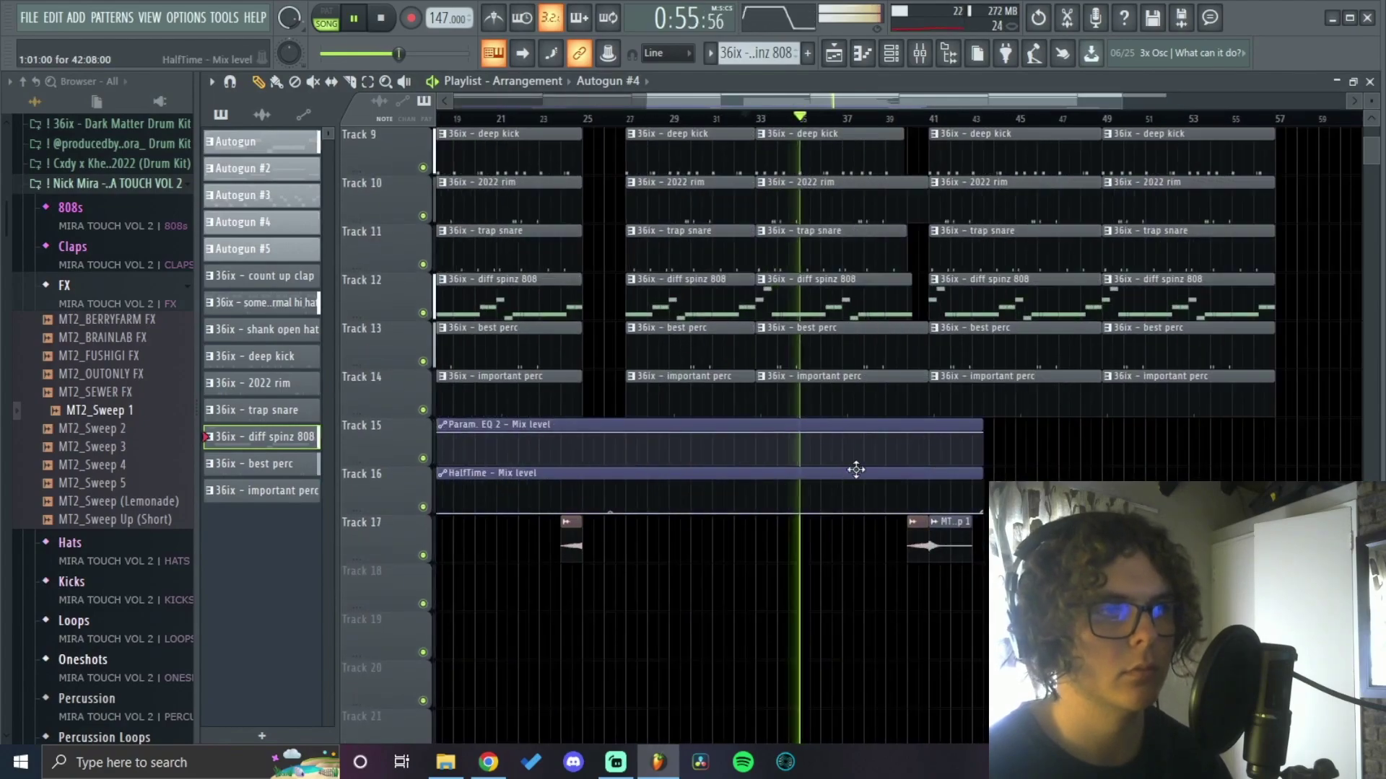
Step: Raise the HalfTime mix level automation between bars 33 and 41 with new points, and extend its clip to bar 57
left_click(698, 118)
right_click(749, 511)
right_click(749, 482)
left_click_drag(1145, 512, 1083, 443)
right_click(1068, 512)
scroll(1113, 514, "down", 5)
left_click_drag(1014, 478, 1136, 477)
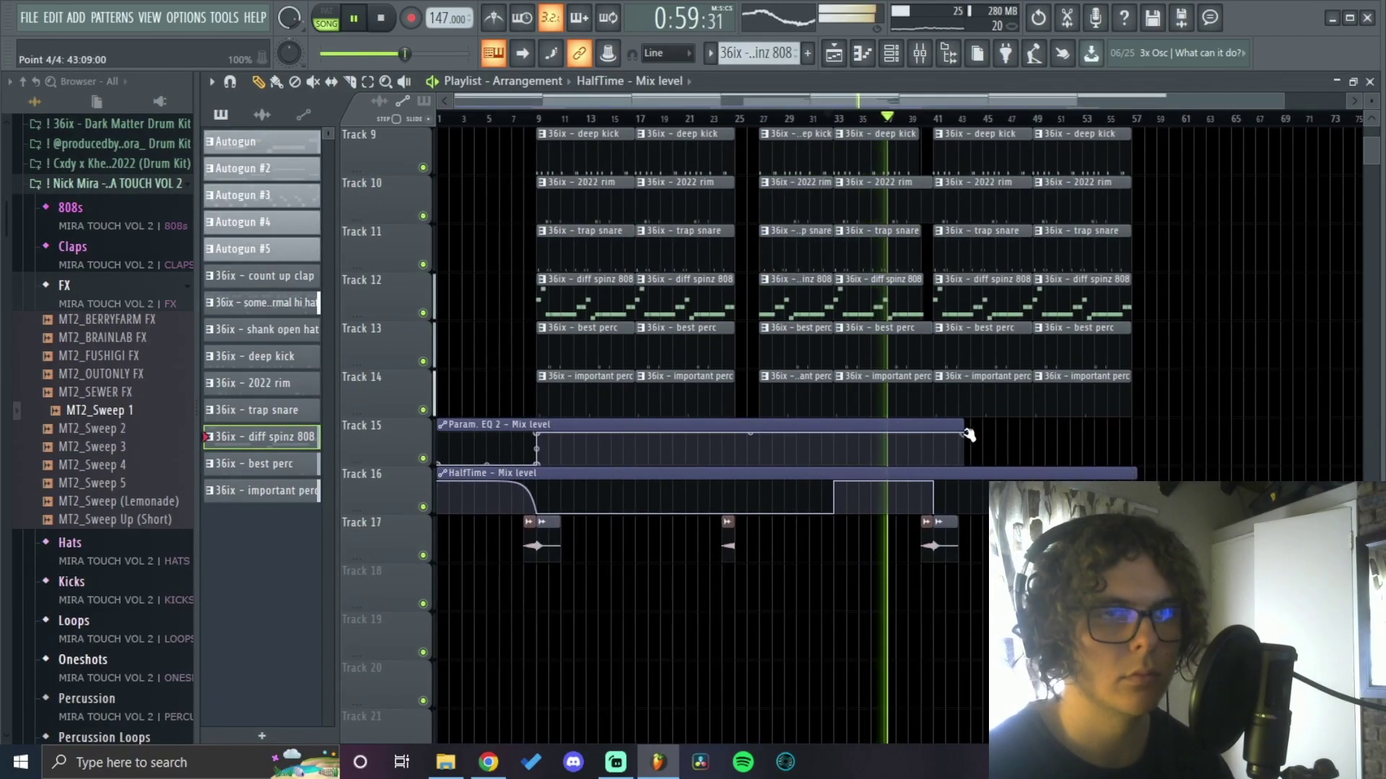
Step: Move the last point of the Param. EQ 2 mix level automation back to bar 41 and review the tracks
left_click_drag(966, 433, 938, 428)
scroll(940, 427, "up", 4)
scroll(890, 442, "down", 4)
scroll(1207, 428, "up", 3)
scroll(1206, 428, "down", 2)
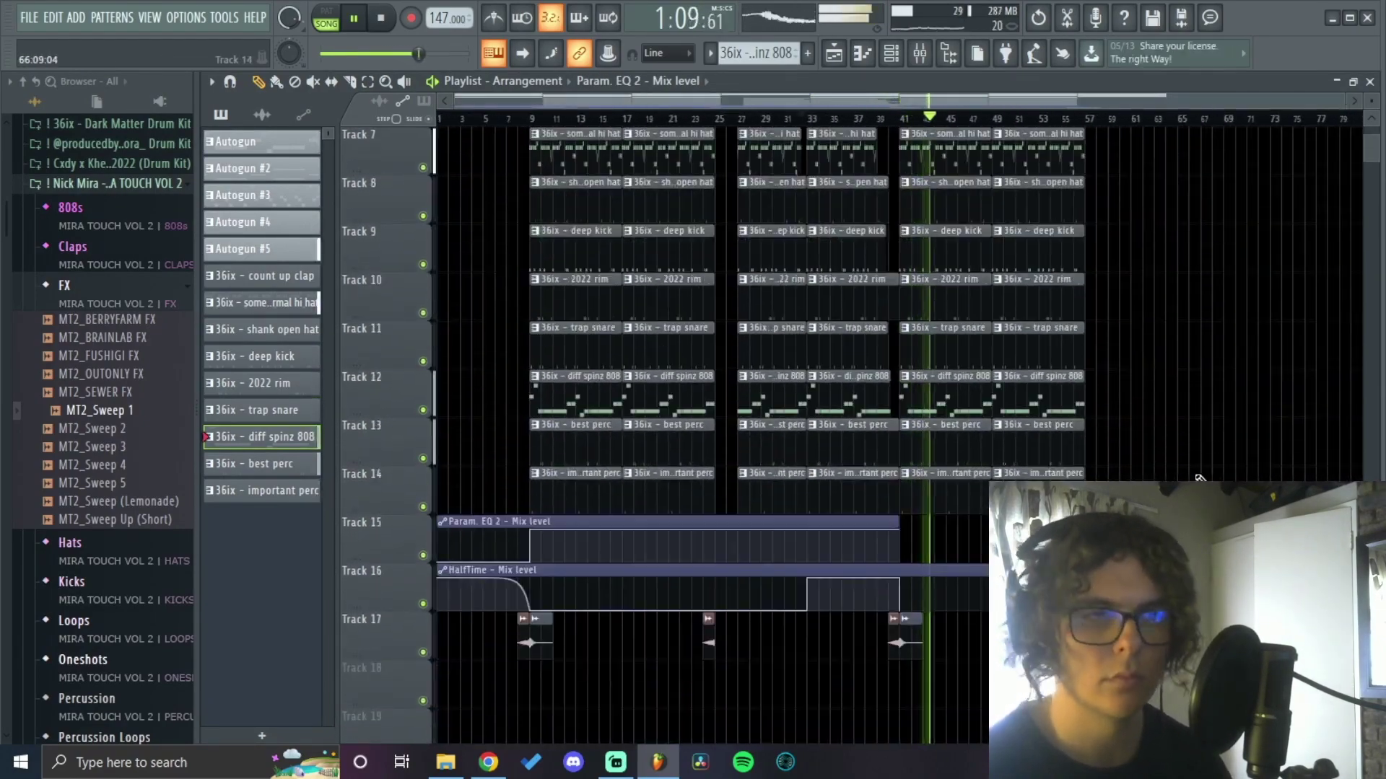